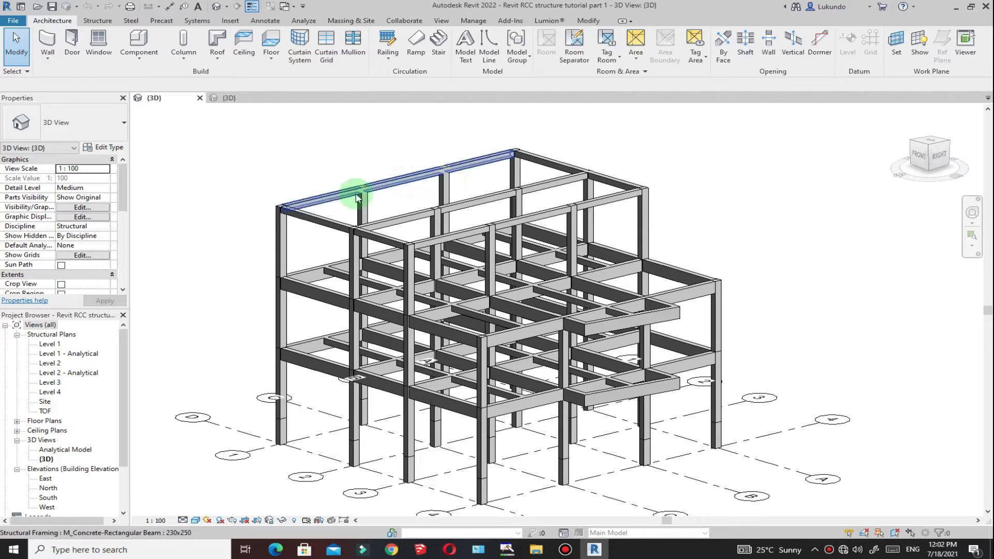
# Compare the bare column-and-beam frame in the part 1 project with the completed structure in the other project's 3D view
pyautogui.scroll(-2, 382, 228)
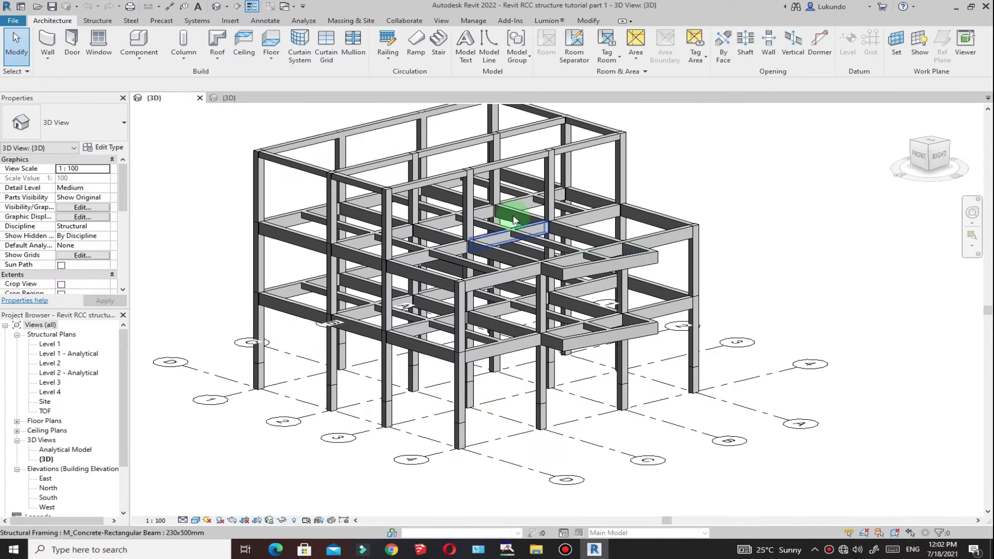
pyautogui.scroll(-1, 444, 247)
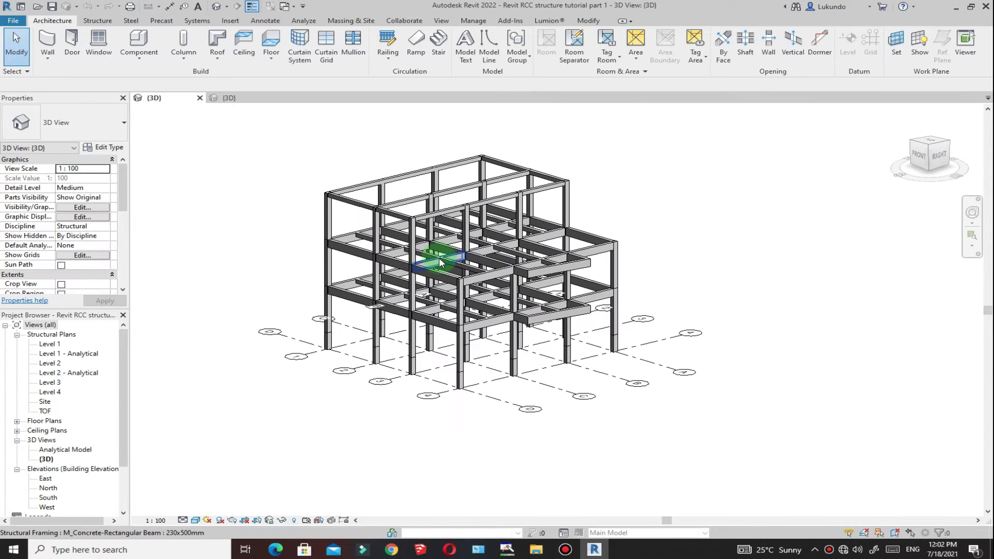
pyautogui.click(228, 98)
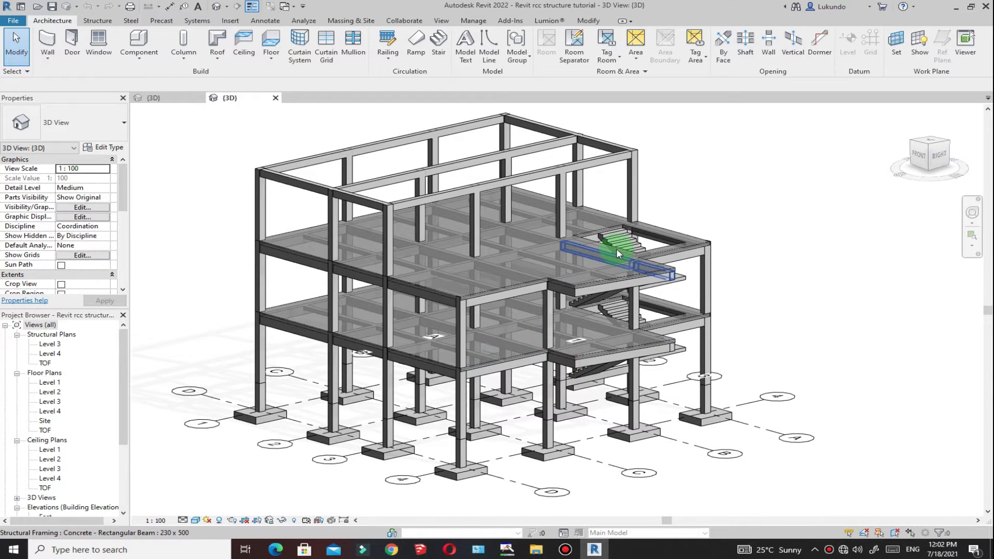
pyautogui.scroll(-2, 502, 266)
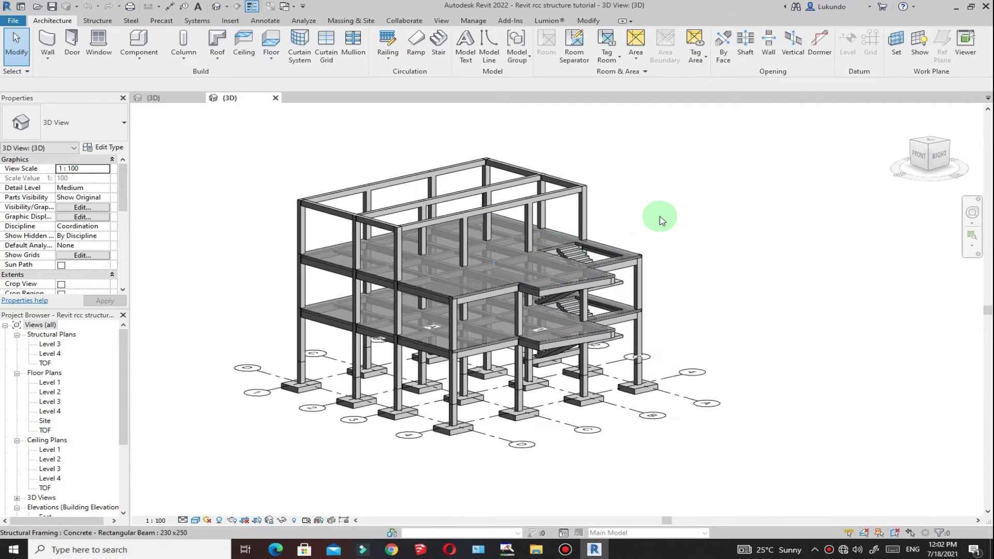
pyautogui.scroll(1, 673, 217)
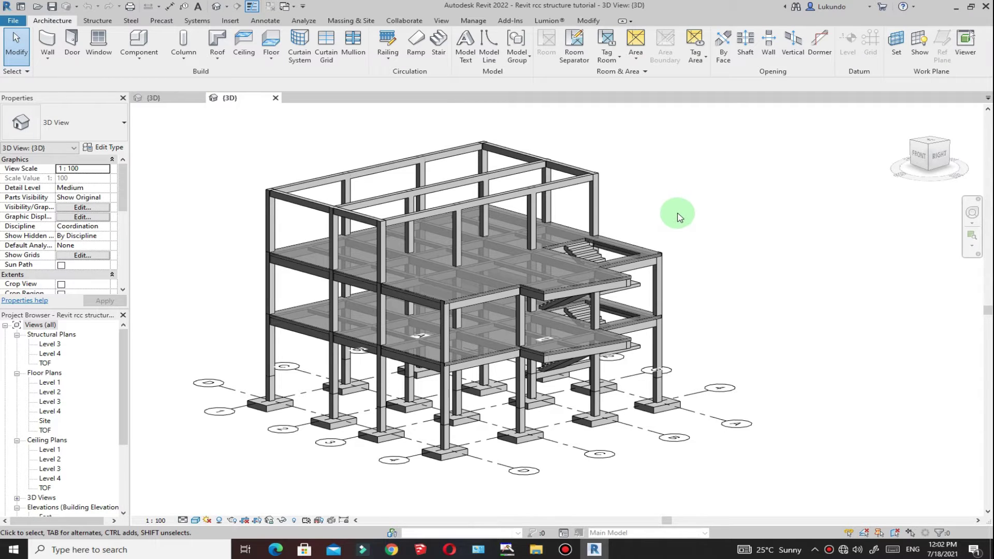
pyautogui.click(151, 97)
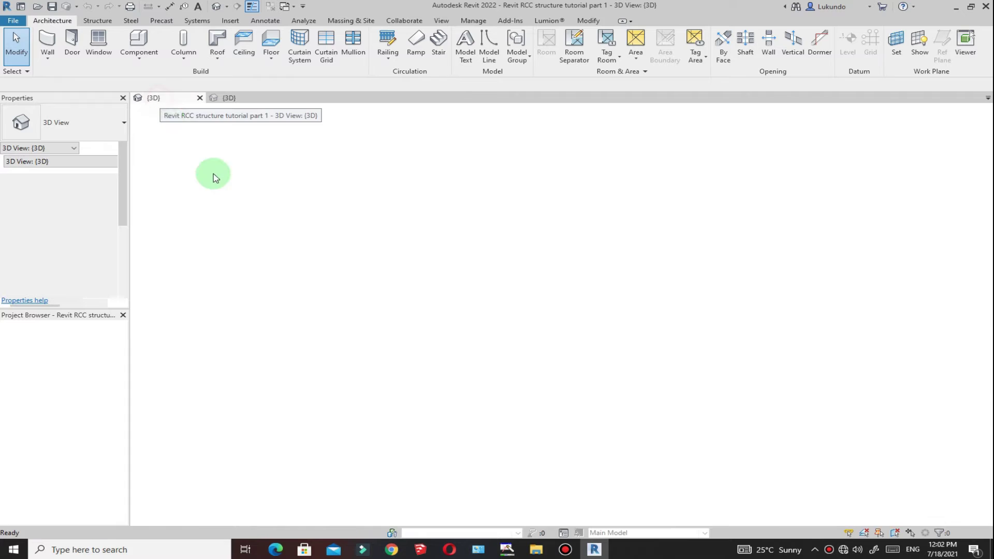
pyautogui.scroll(5, 444, 233)
pyautogui.scroll(-5, 466, 366)
pyautogui.scroll(2, 428, 353)
pyautogui.scroll(3, 381, 342)
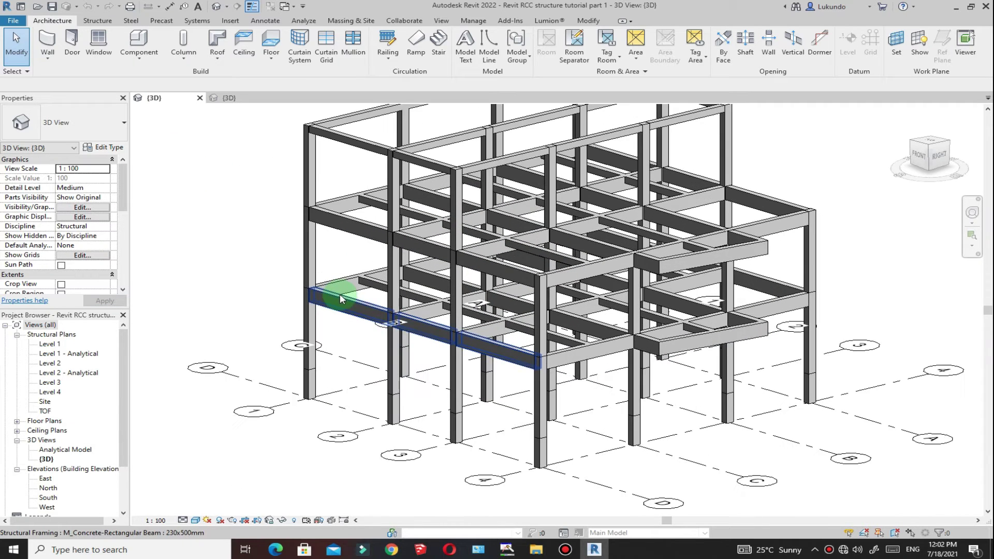
pyautogui.scroll(-4, 370, 352)
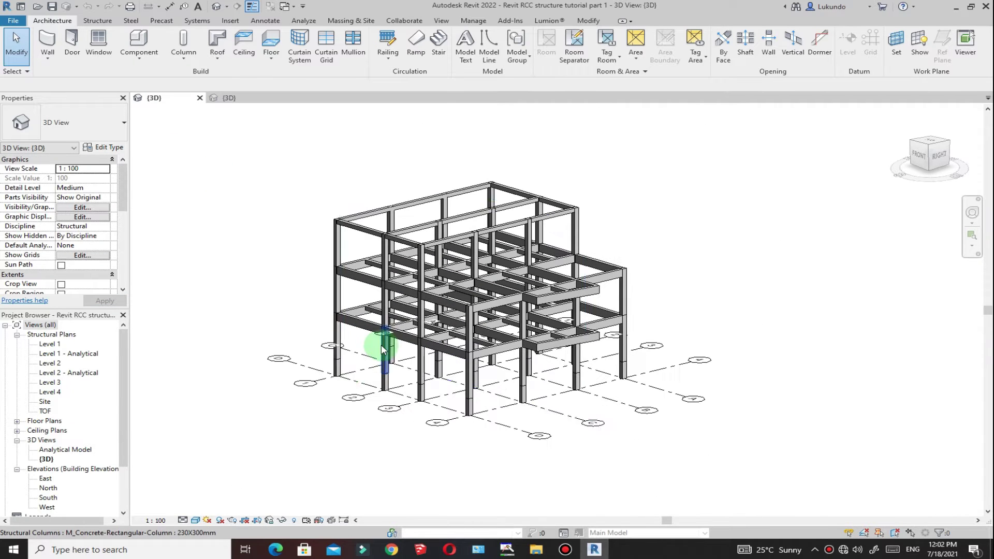
# Open the South elevation and examine the frame's levels and beam positions
pyautogui.doubleClick(47, 497)
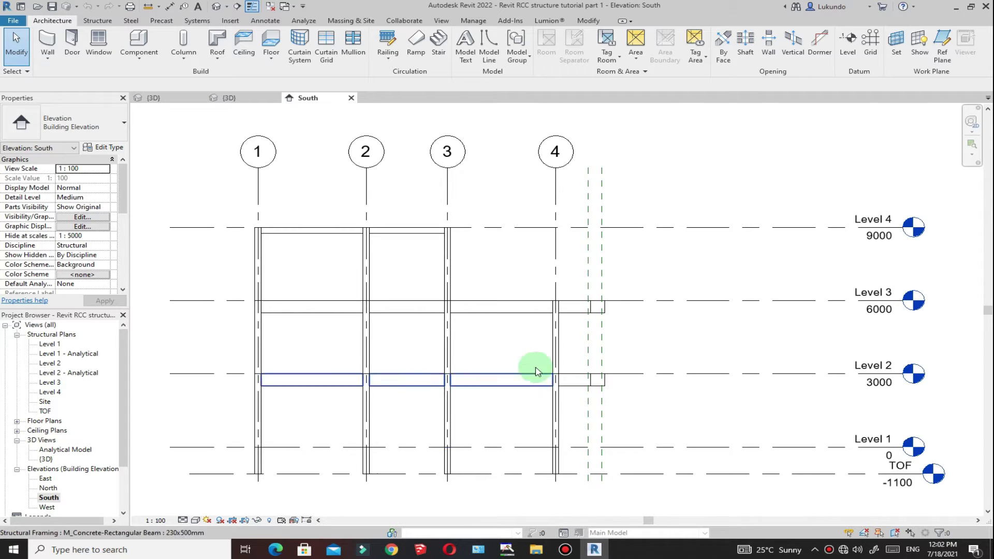
pyautogui.click(630, 370)
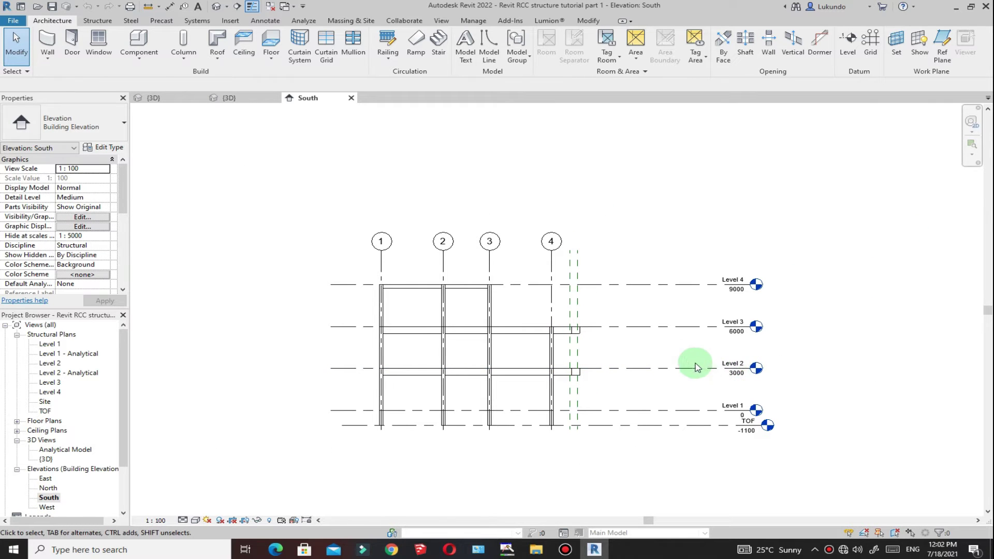
pyautogui.click(599, 383)
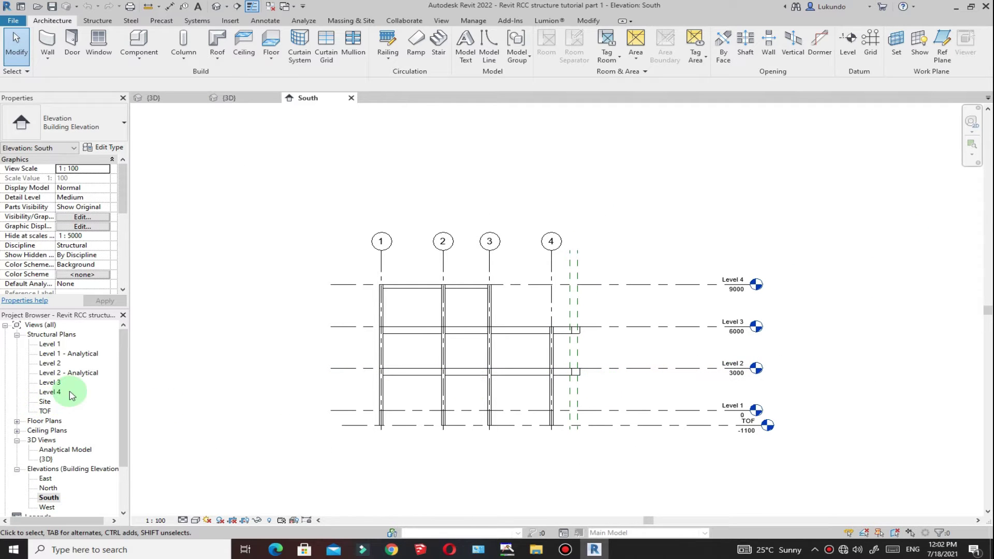
# Open the Level 2 structural plan and start a floor boundary with the Generic 300mm floor type
pyautogui.doubleClick(49, 363)
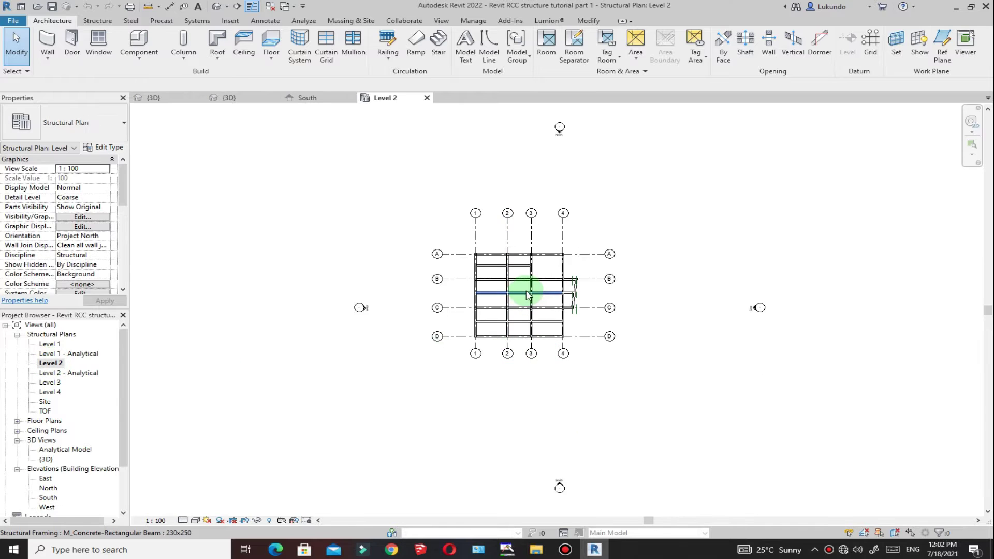
pyautogui.scroll(2, 529, 282)
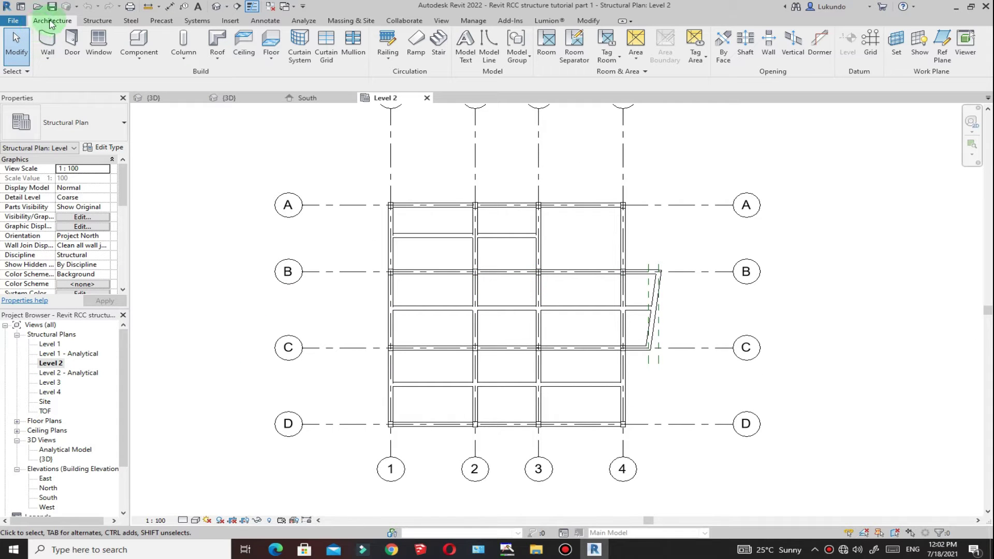
pyautogui.click(270, 61)
pyautogui.click(291, 77)
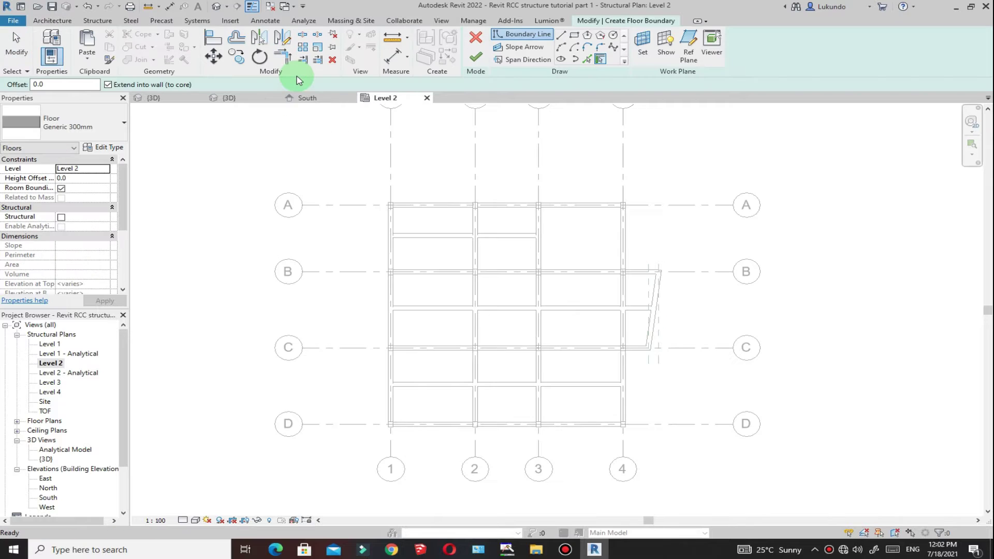
pyautogui.click(122, 124)
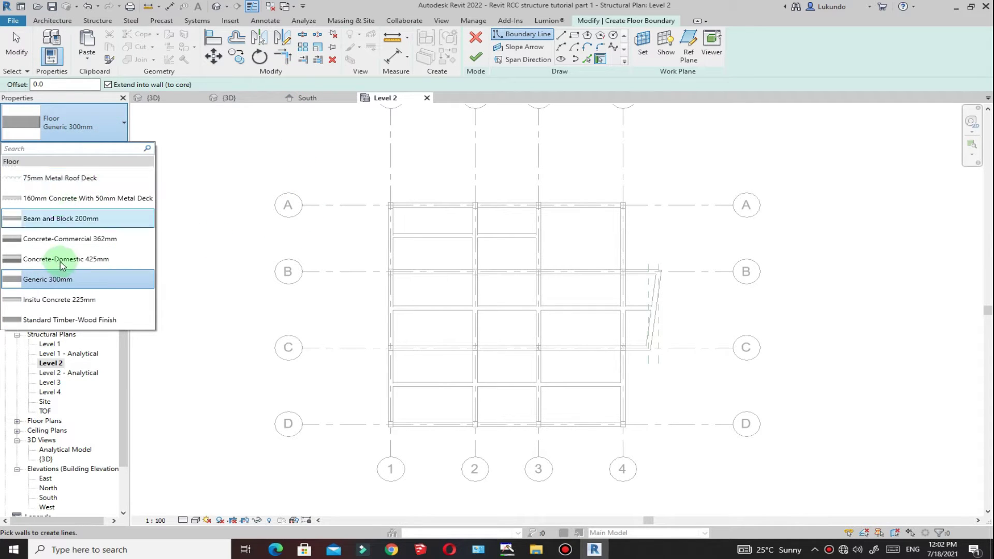
pyautogui.moveTo(42, 283)
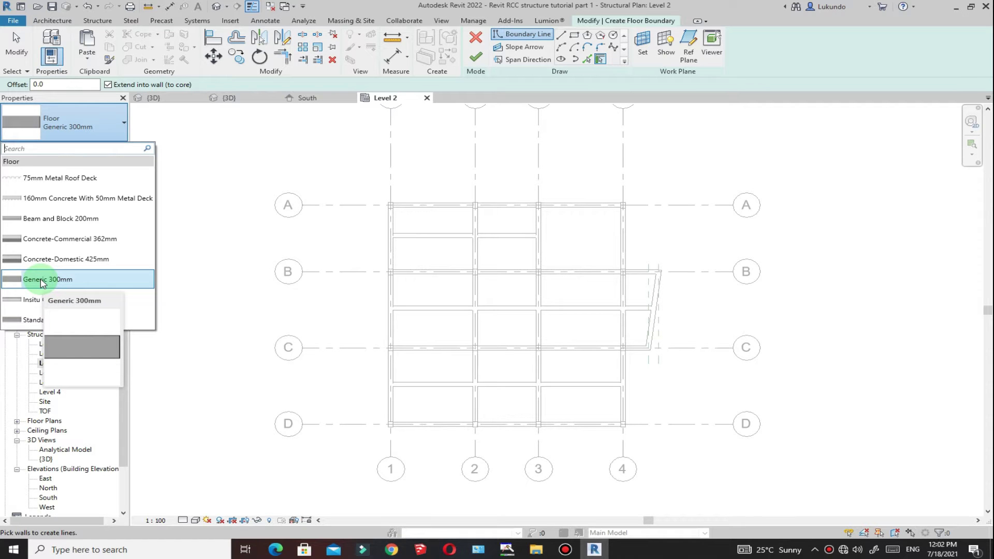
pyautogui.click(41, 282)
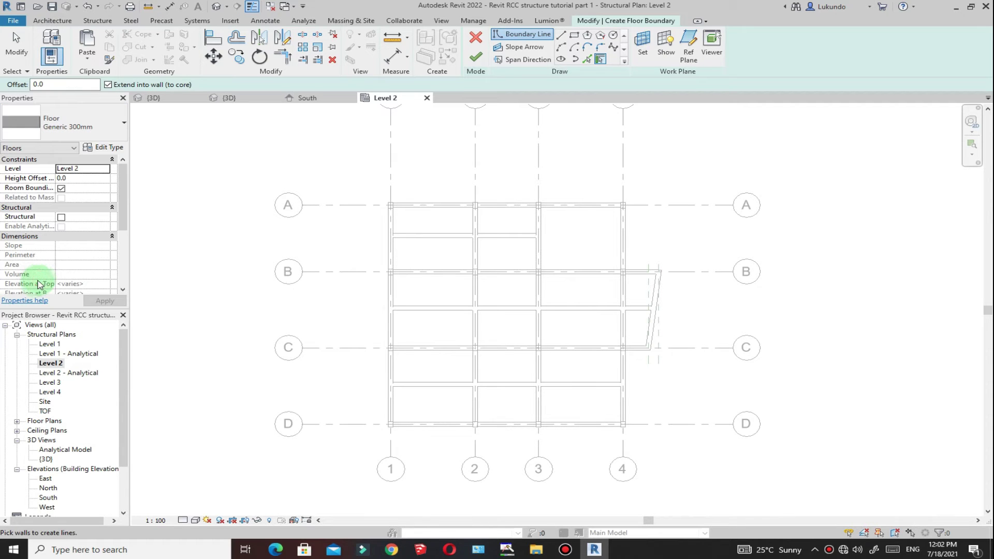
# Duplicate the Generic 300mm floor type under the name 200 and apply it to the new floor
pyautogui.click(103, 149)
pyautogui.click(673, 135)
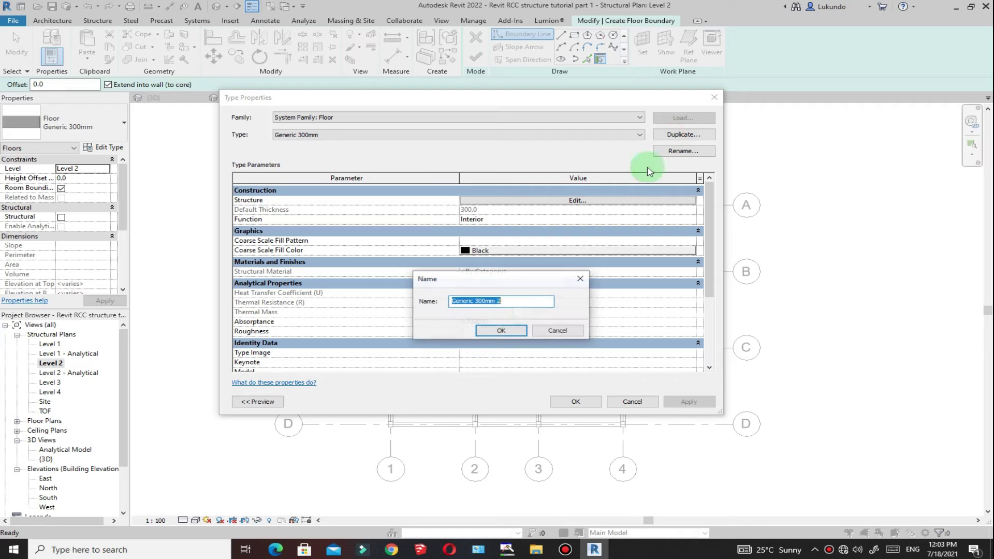
pyautogui.moveTo(509, 303); pyautogui.dragTo(429, 295)
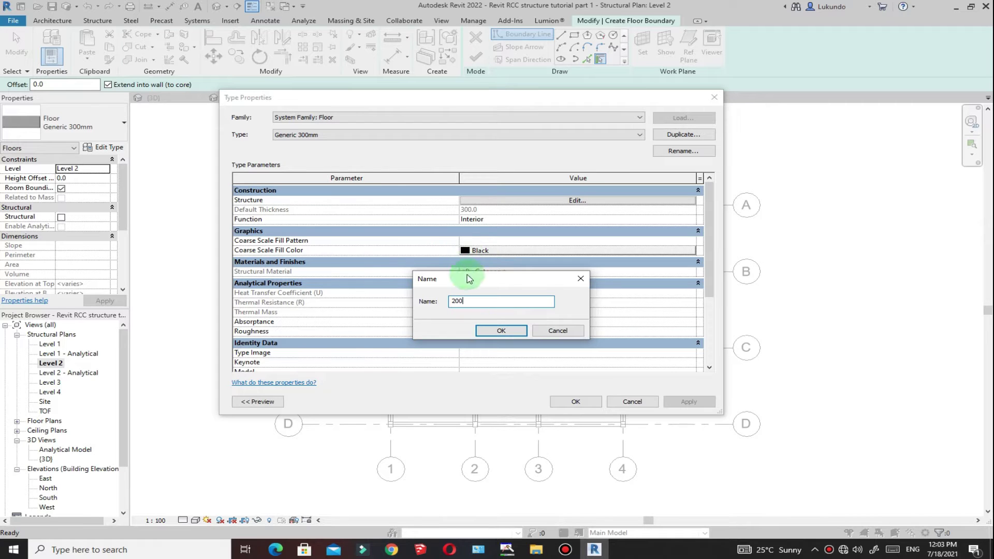
pyautogui.click(489, 331)
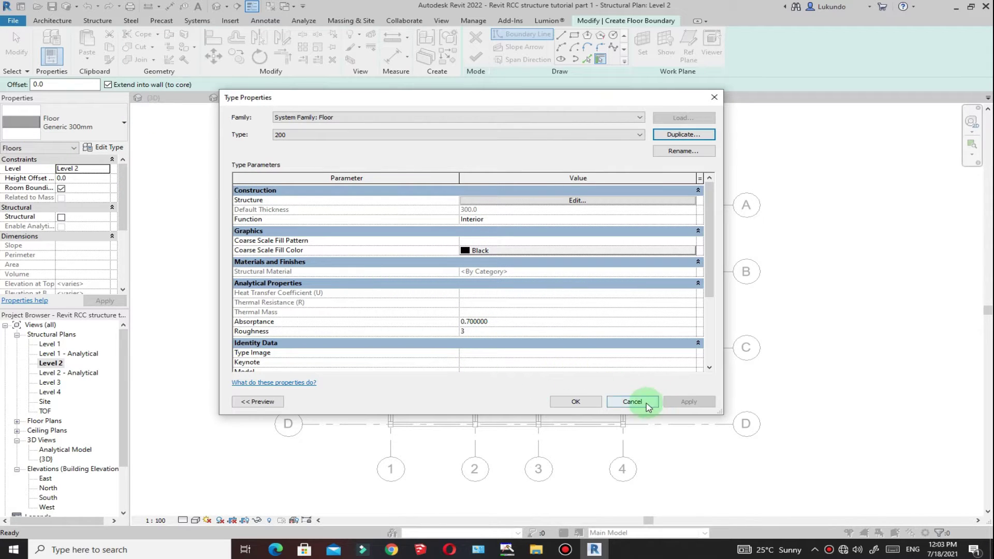
pyautogui.click(574, 403)
# Create floor boundary lines with Pick Lines along the outer edges of the perimeter beams, including the slanted cantilever beyond grid 4
pyautogui.scroll(-1, 422, 283)
pyautogui.scroll(1, 480, 286)
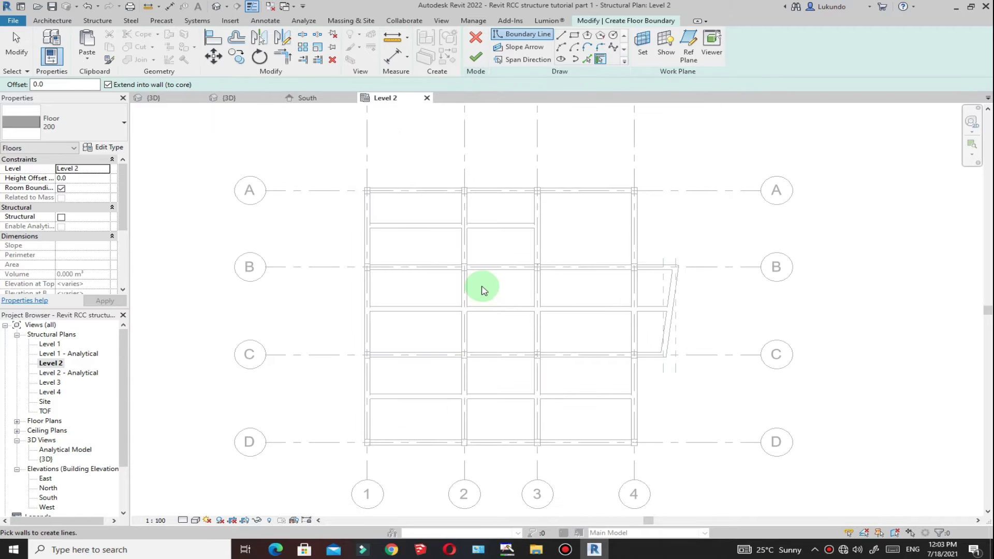
pyautogui.scroll(-1, 426, 271)
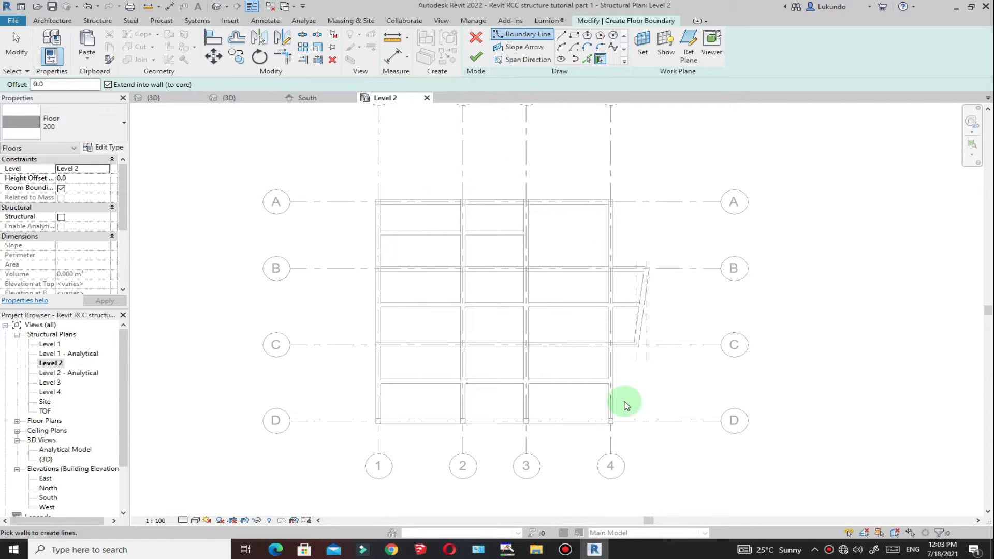
pyautogui.click(587, 60)
pyautogui.scroll(3, 406, 215)
pyautogui.click(439, 175)
pyautogui.scroll(-4, 407, 155)
pyautogui.scroll(4, 656, 244)
pyautogui.scroll(3, 647, 244)
pyautogui.click(633, 242)
pyautogui.click(523, 186)
pyautogui.scroll(-3, 641, 237)
pyautogui.scroll(4, 548, 336)
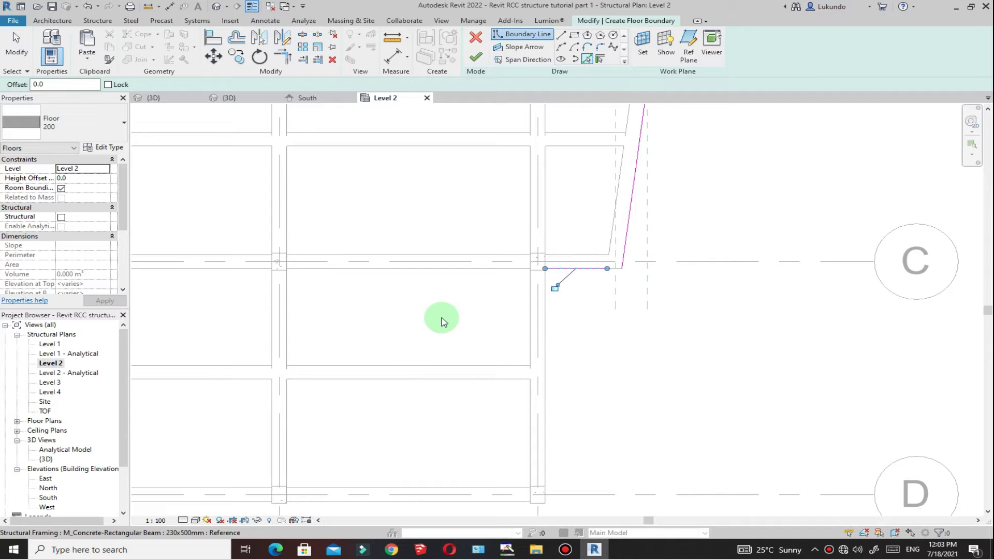
# Add the missing floor boundary line along the outer beam edge on grid 4 between grids A and B
pyautogui.press('z')
pyautogui.press('f')
pyautogui.press('t')
pyautogui.press('r')
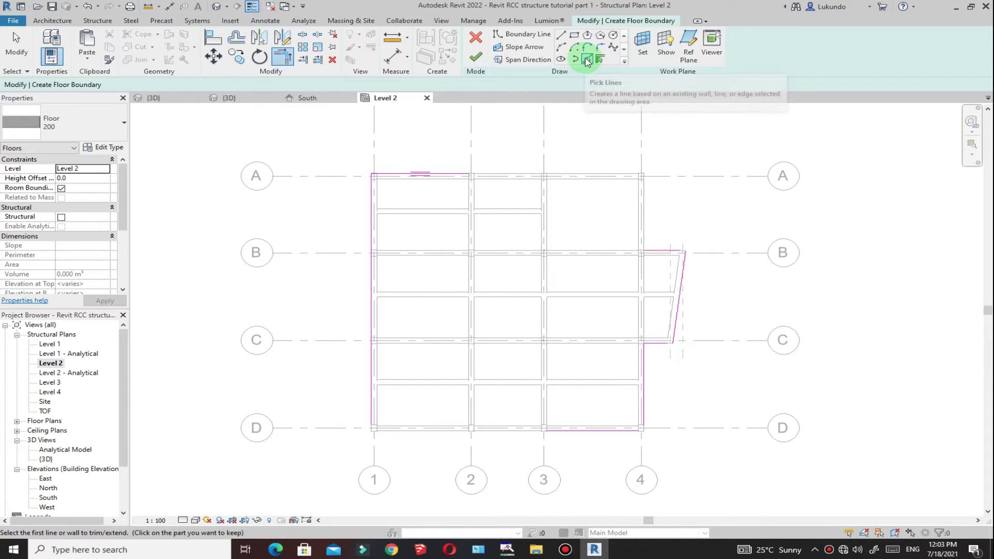
pyautogui.press('Escape')
pyautogui.click(645, 202)
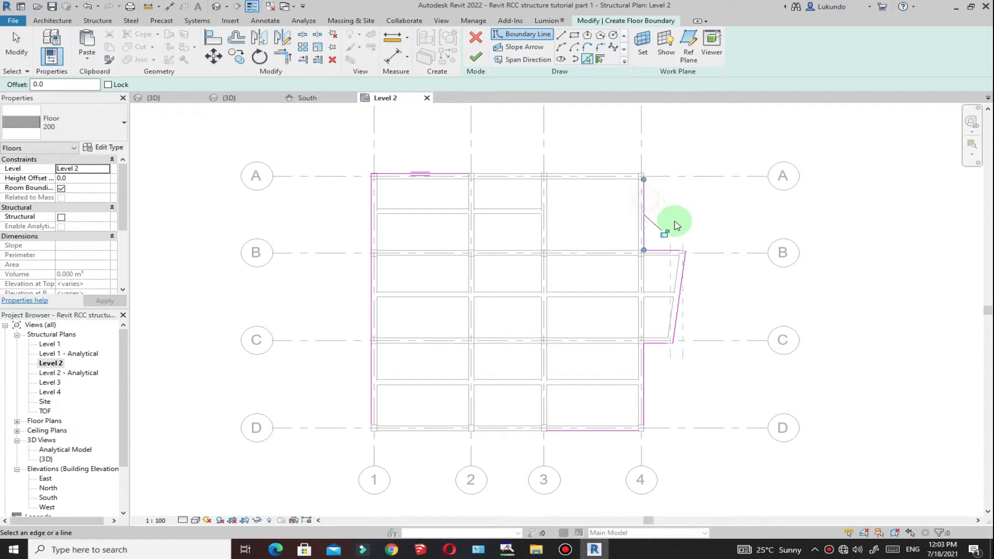
# Trim the floor boundary lines into corners at grids A-4 and B-4 and at the cantilever's grid B end
pyautogui.click(290, 60)
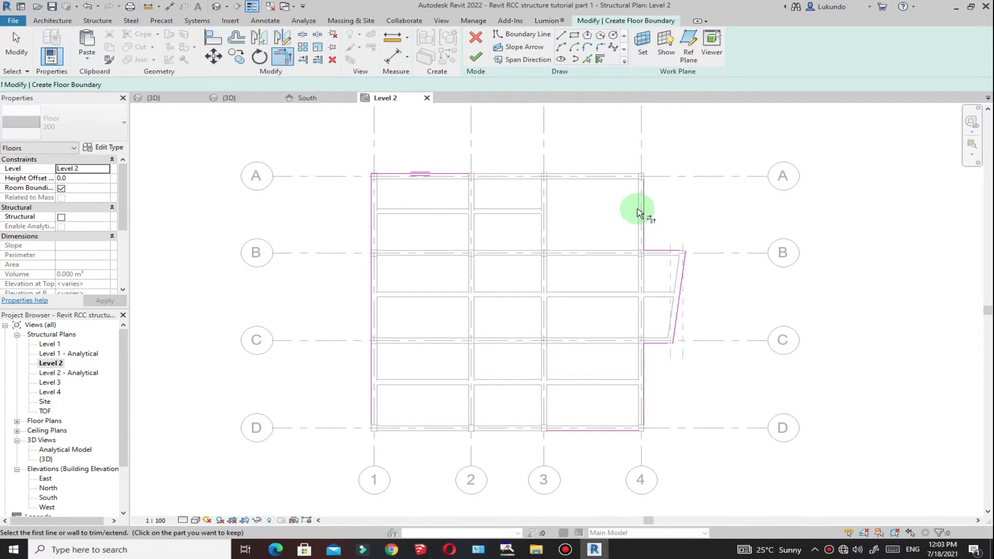
pyautogui.click(645, 196)
pyautogui.click(462, 176)
pyautogui.scroll(2, 653, 259)
pyautogui.click(637, 229)
pyautogui.click(683, 245)
pyautogui.click(679, 247)
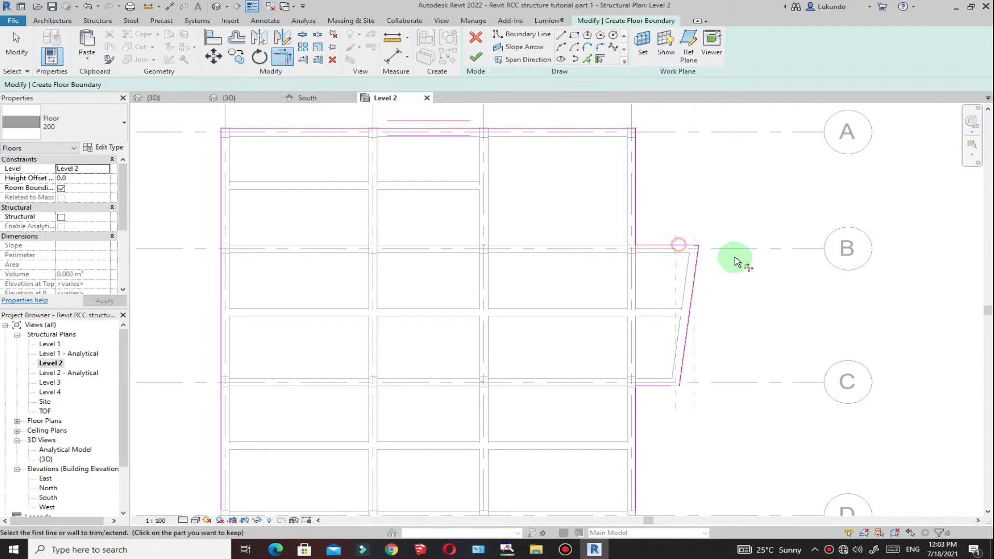
# Trim the remaining floor boundary corners along grids C and D into a closed loop and finish the floor sketch
pyautogui.scroll(-2, 649, 315)
pyautogui.scroll(5, 642, 314)
pyautogui.click(636, 307)
pyautogui.click(693, 294)
pyautogui.click(636, 307)
pyautogui.scroll(-3, 608, 321)
pyautogui.scroll(5, 572, 382)
pyautogui.click(607, 361)
pyautogui.scroll(-3, 633, 360)
pyautogui.scroll(1, 422, 372)
pyautogui.click(579, 367)
pyautogui.click(179, 328)
pyautogui.scroll(-3, 389, 368)
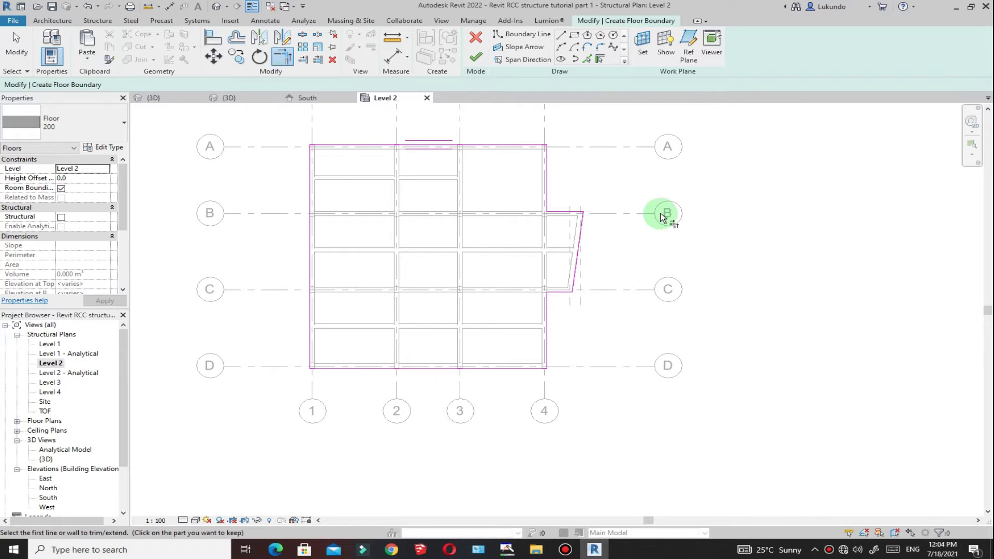
pyautogui.scroll(2, 378, 206)
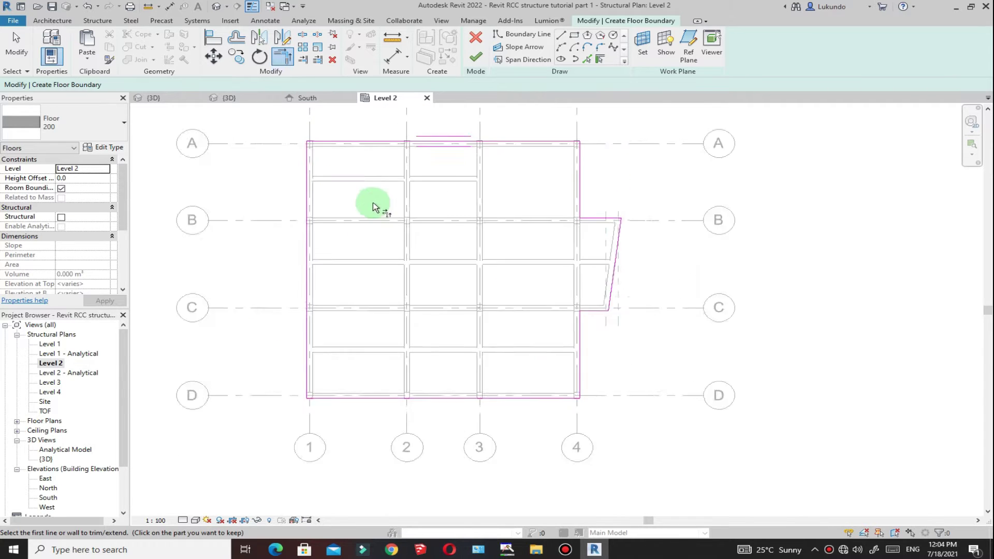
pyautogui.click(476, 57)
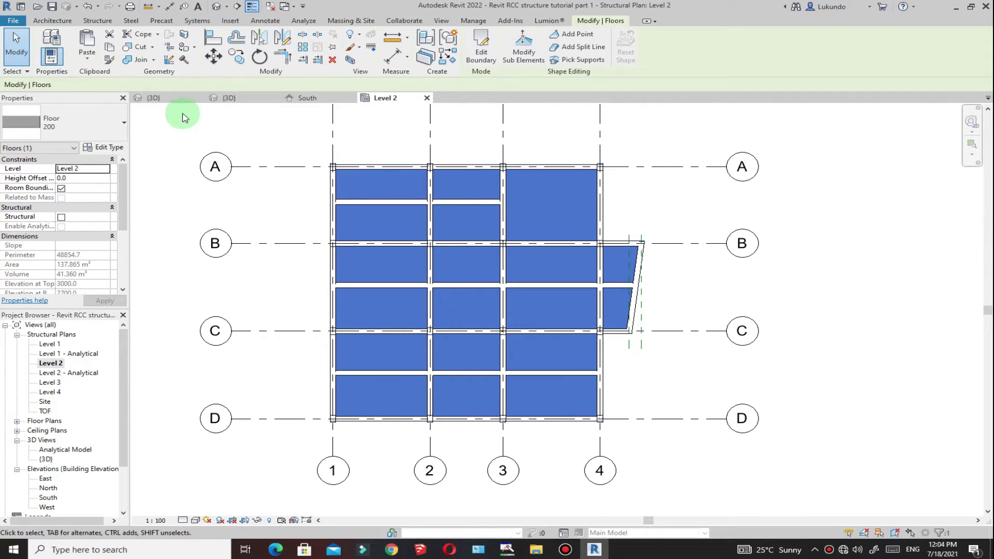
# Inspect the new Level 2 floor against its supporting beams in the 3D view and select the perimeter beam along its edge
pyautogui.click(154, 98)
pyautogui.scroll(8, 448, 335)
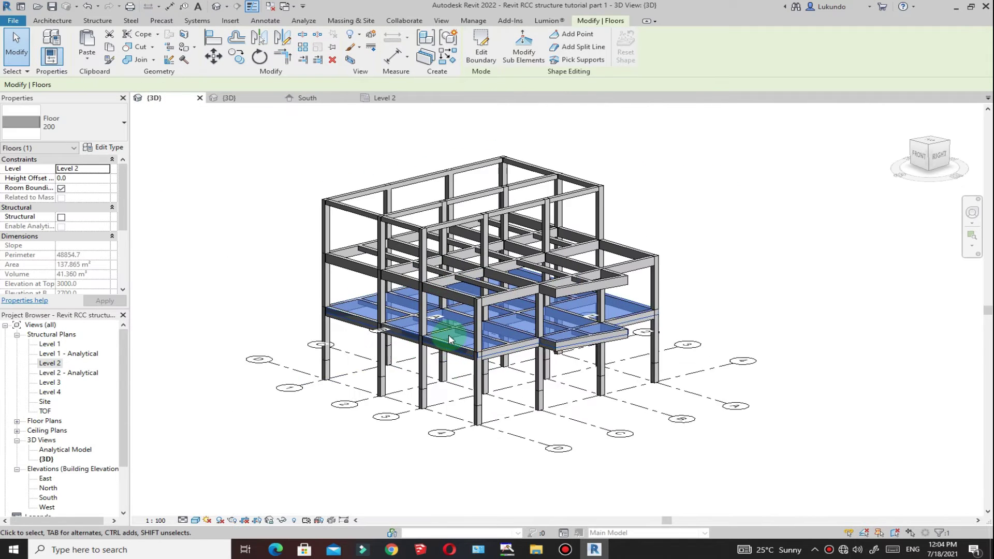
pyautogui.scroll(-5, 461, 356)
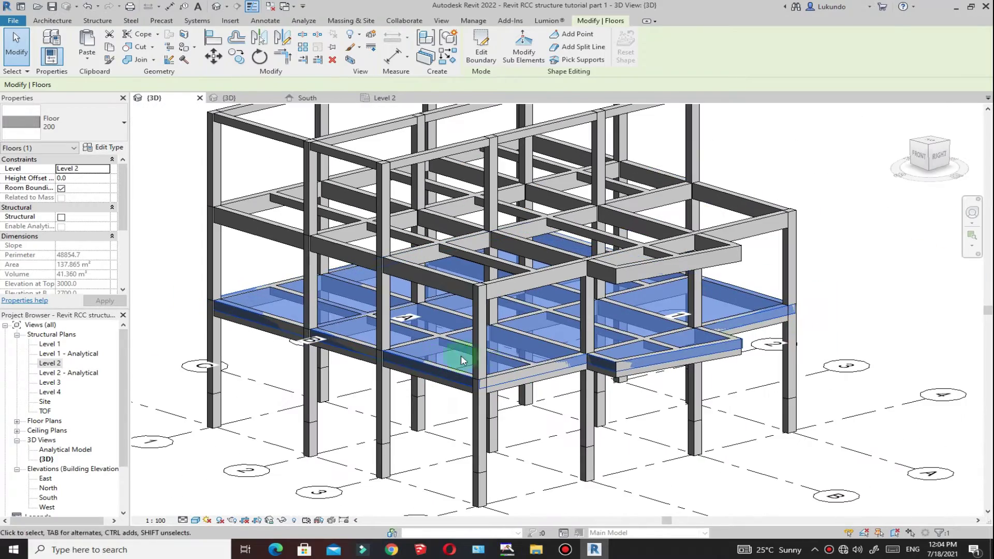
pyautogui.click(901, 290)
pyautogui.scroll(5, 580, 383)
pyautogui.scroll(-3, 581, 383)
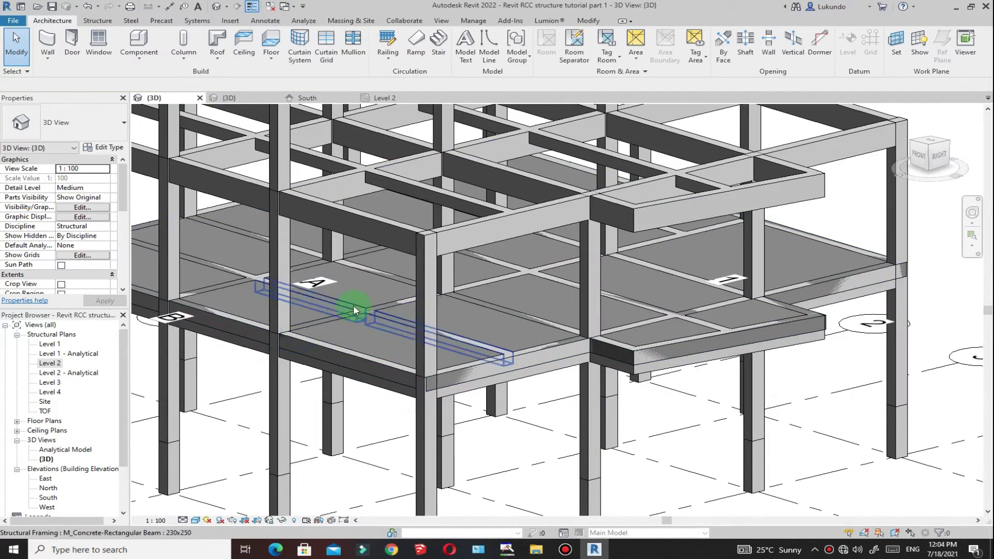
pyautogui.scroll(-4, 356, 306)
pyautogui.scroll(3, 302, 308)
pyautogui.scroll(5, 543, 424)
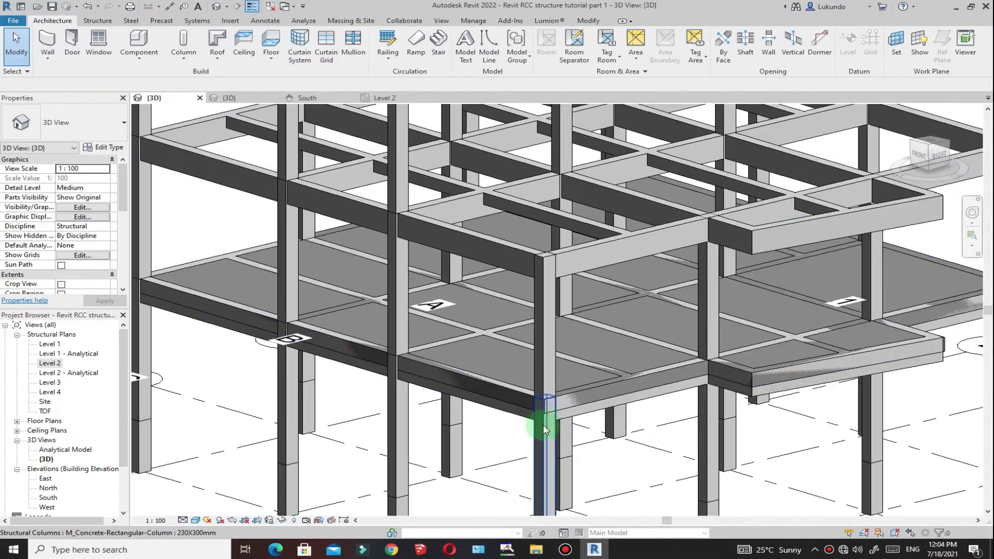
pyautogui.click(474, 399)
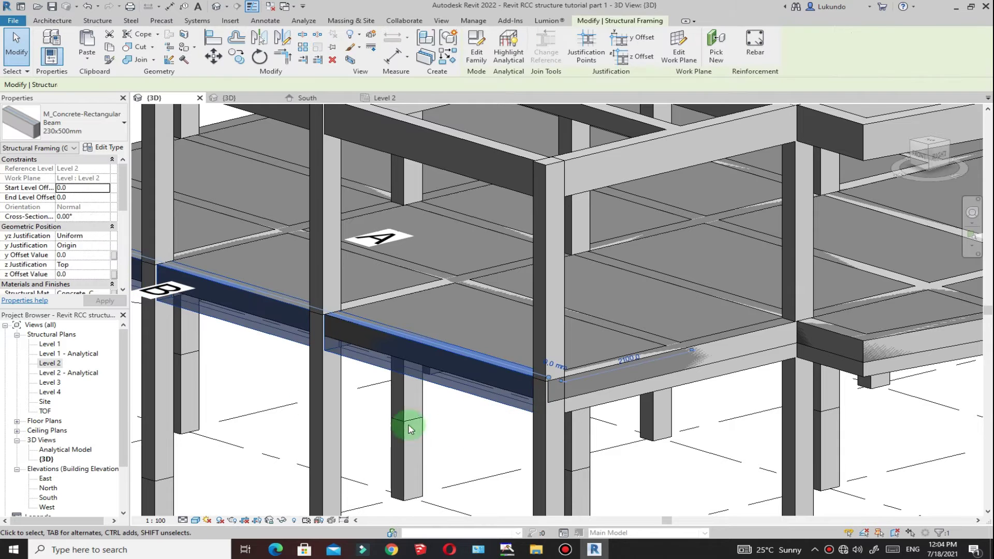
# Copy the structural material name, Concrete, Cast-in-Place gray, from the selected perimeter beam's properties and deselect the beam
pyautogui.moveTo(126, 190); pyautogui.dragTo(126, 222)
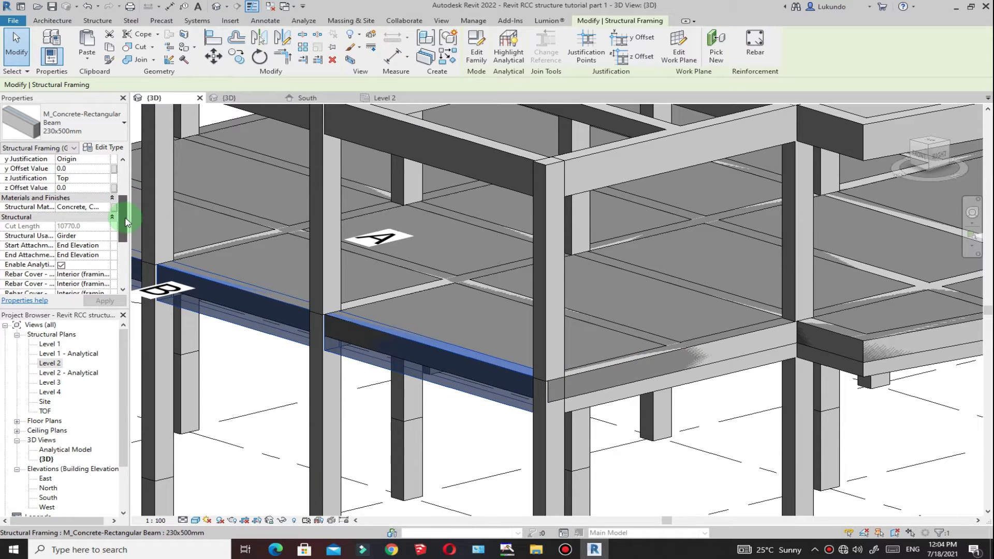
pyautogui.click(64, 208)
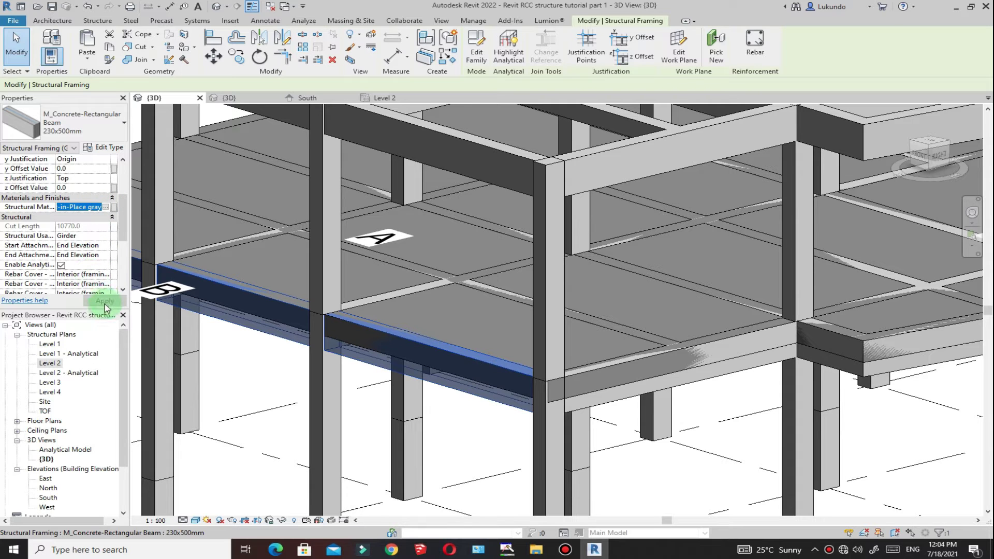
pyautogui.click(76, 309)
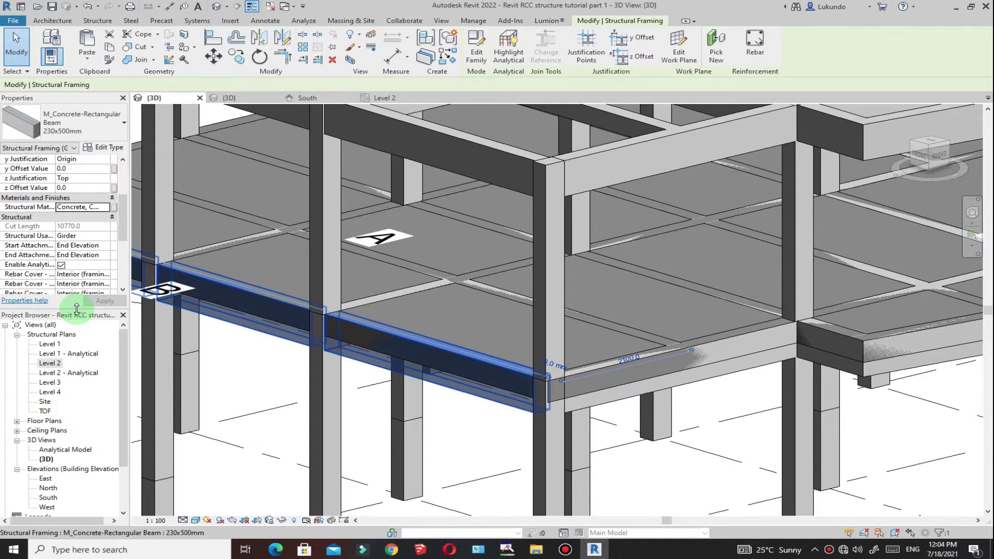
pyautogui.click(363, 430)
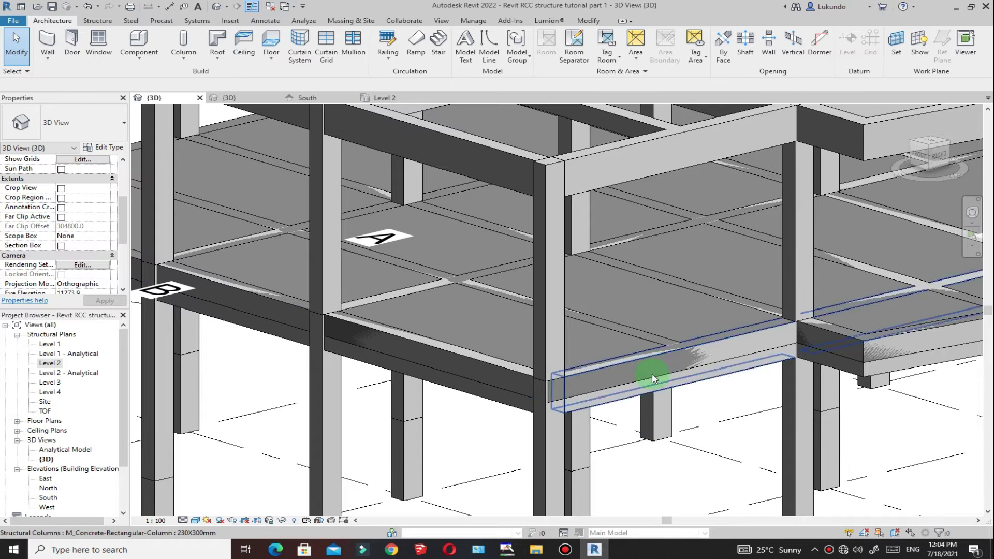
# Assign Concrete, Cast-in-Place gray as the structure layer material of the Level 2 slab's floor type 200
pyautogui.scroll(-3, 538, 372)
pyautogui.scroll(-2, 538, 372)
pyautogui.scroll(1, 661, 340)
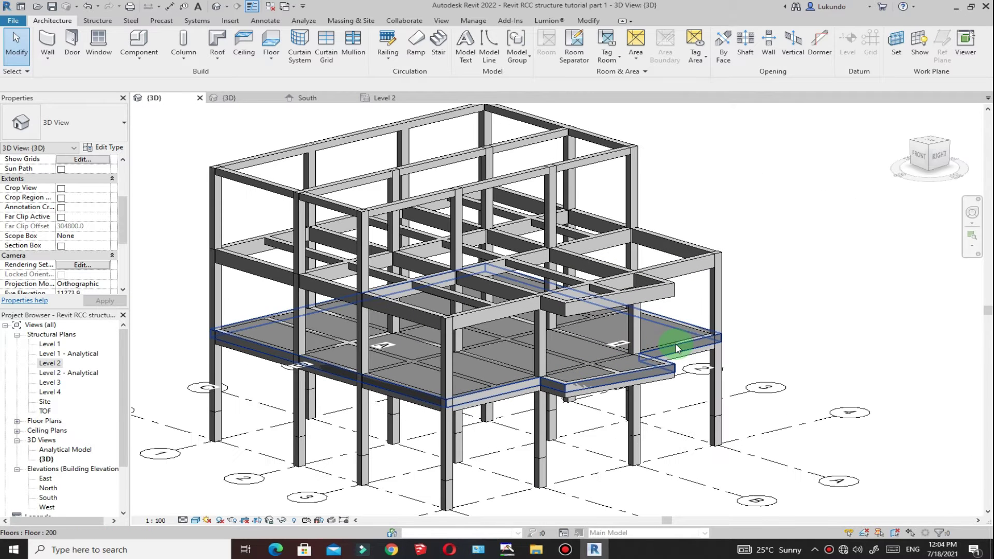
pyautogui.click(703, 333)
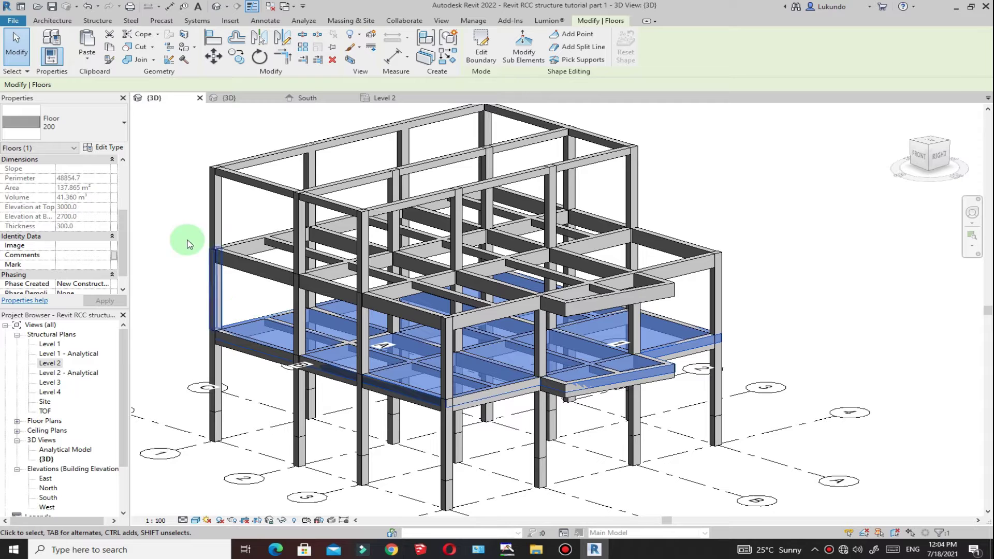
pyautogui.click(110, 149)
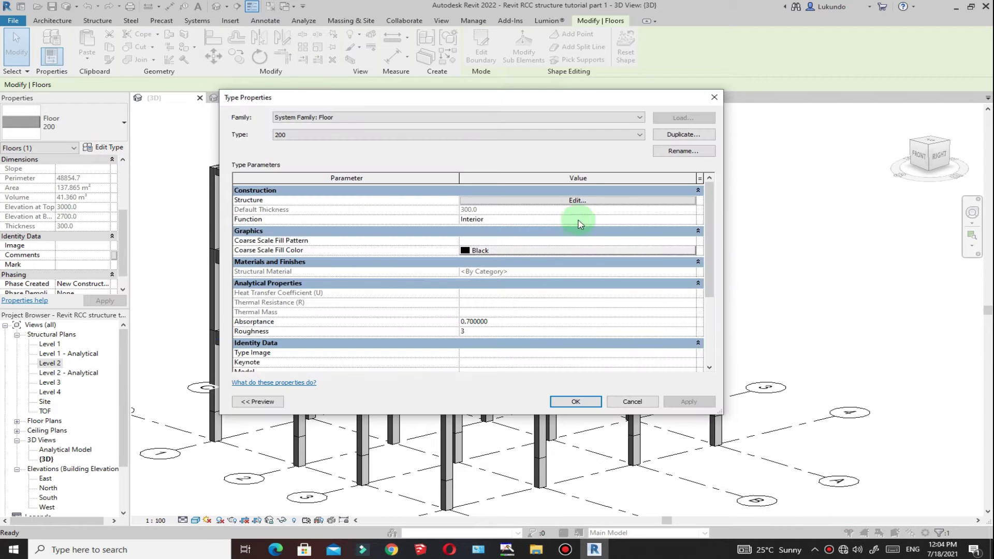
pyautogui.click(577, 200)
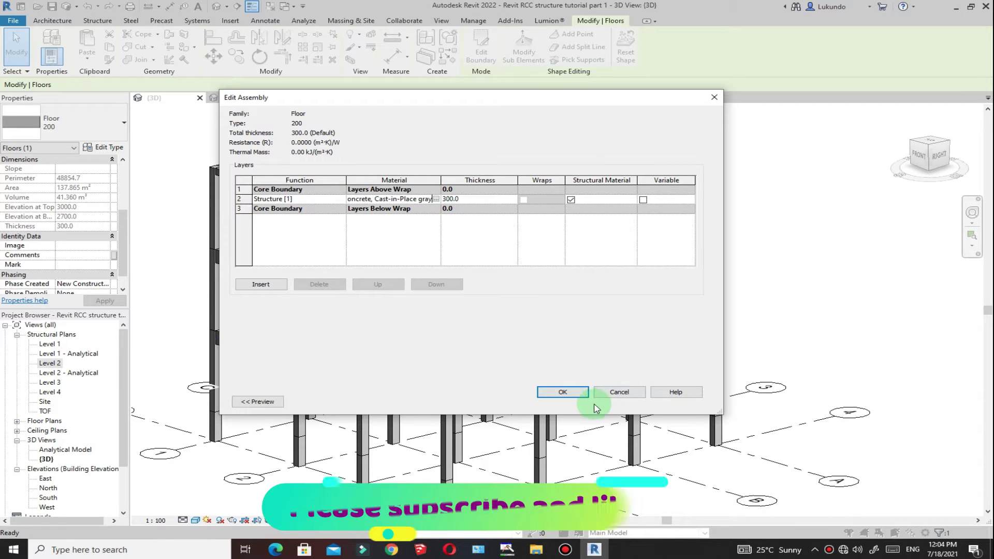
pyautogui.click(563, 392)
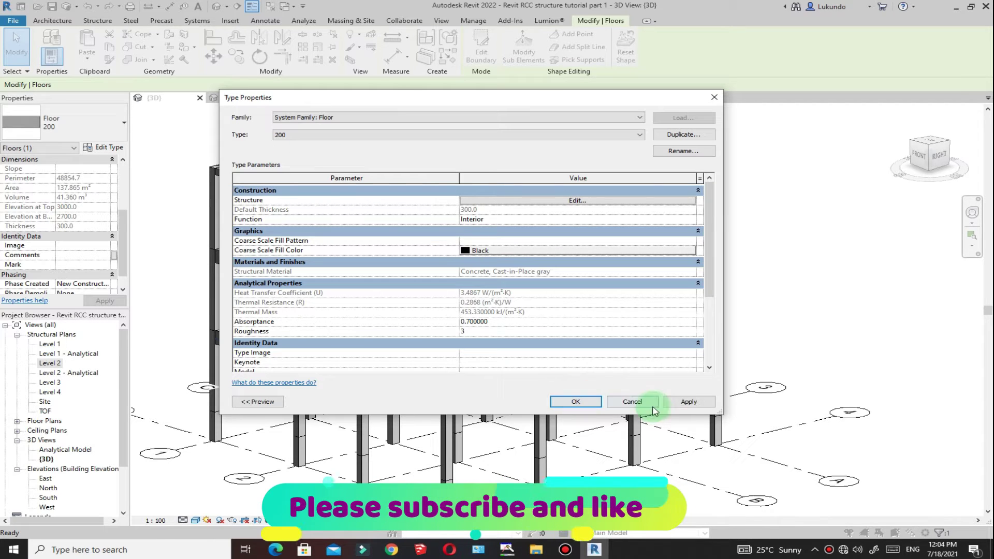
pyautogui.click(681, 403)
pyautogui.click(572, 403)
pyautogui.click(829, 284)
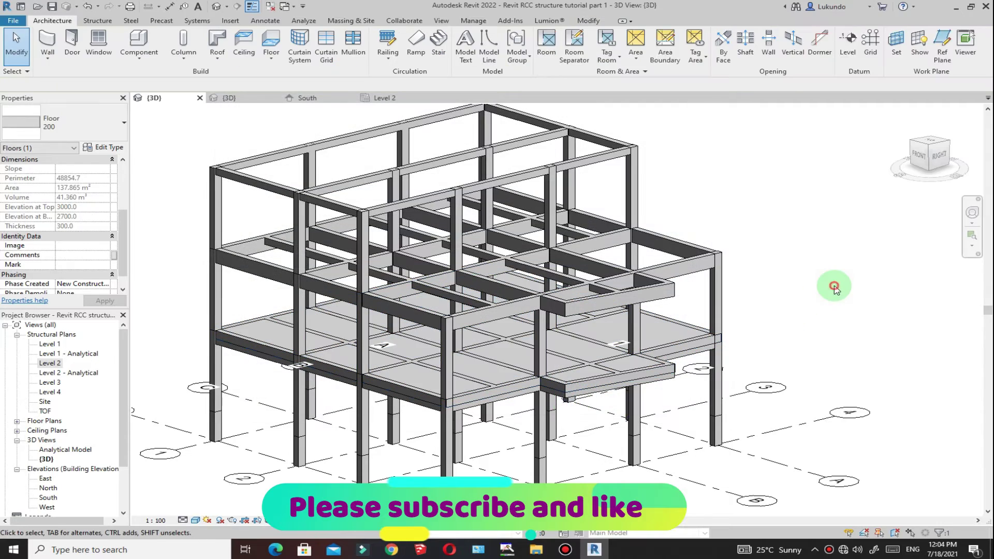
# Examine the Level 2 slab's surface and edges against the beams in the 3D view
pyautogui.scroll(2, 450, 403)
pyautogui.scroll(3, 456, 401)
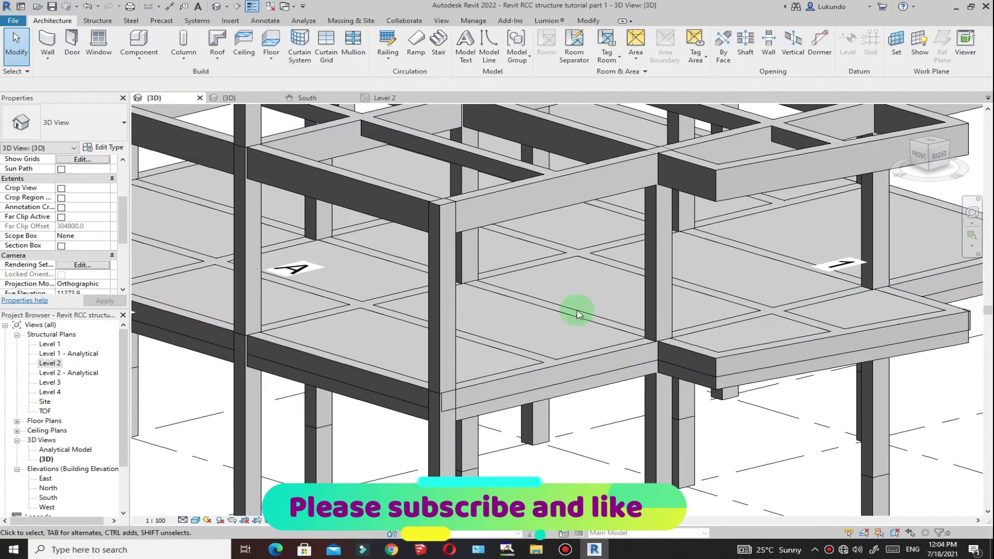
pyautogui.scroll(-5, 499, 333)
pyautogui.keyDown('shift'); pyautogui.moveTo(821, 255); pyautogui.dragTo(855, 271, button='middle'); pyautogui.keyUp('shift')
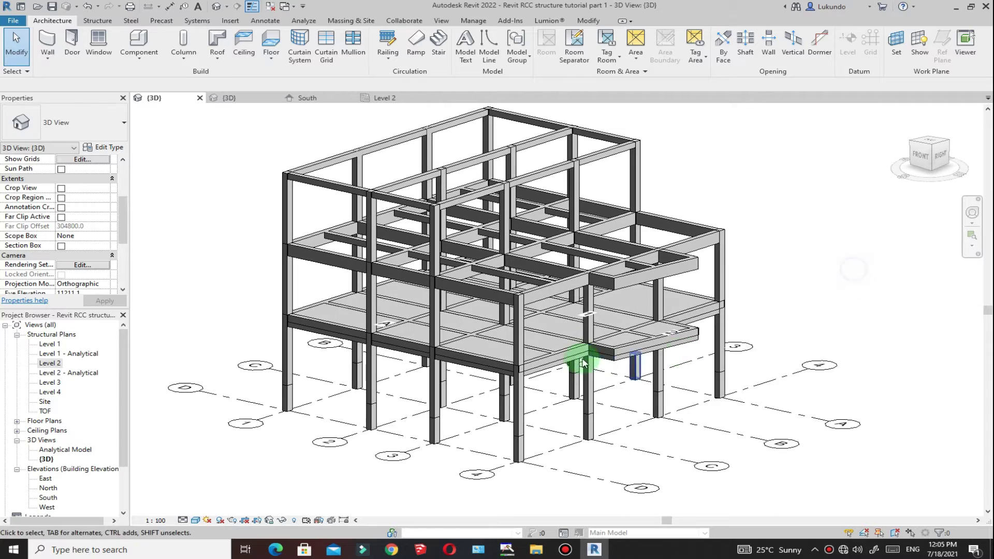
pyautogui.scroll(5, 700, 319)
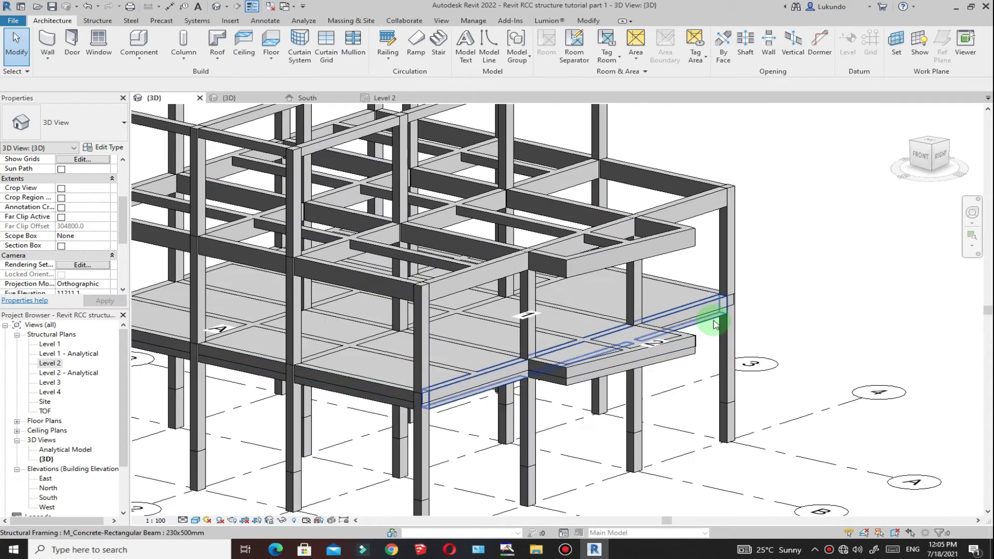
pyautogui.click(700, 311)
pyautogui.click(706, 337)
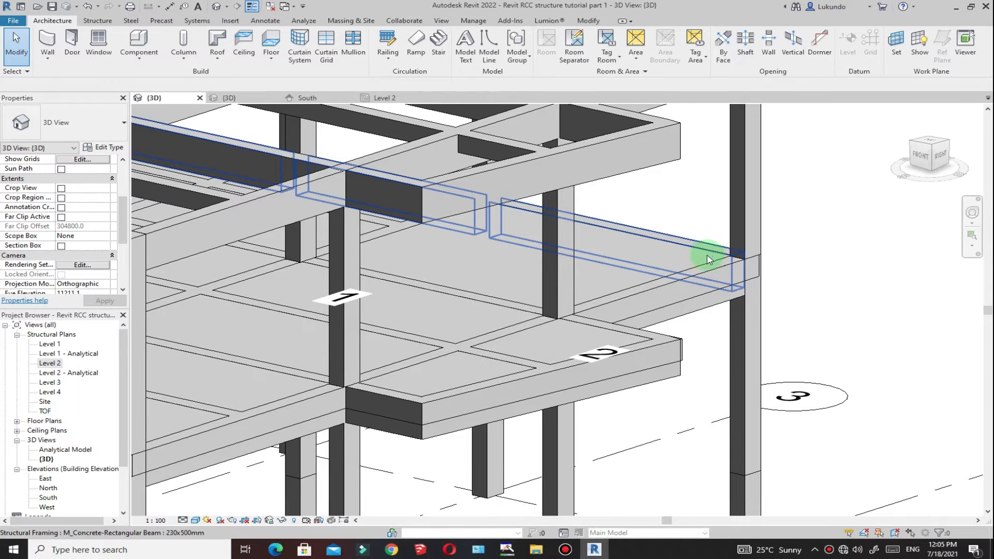
# Copy the Level 2 floor slab and paste it aligned to Level 3
pyautogui.click(742, 284)
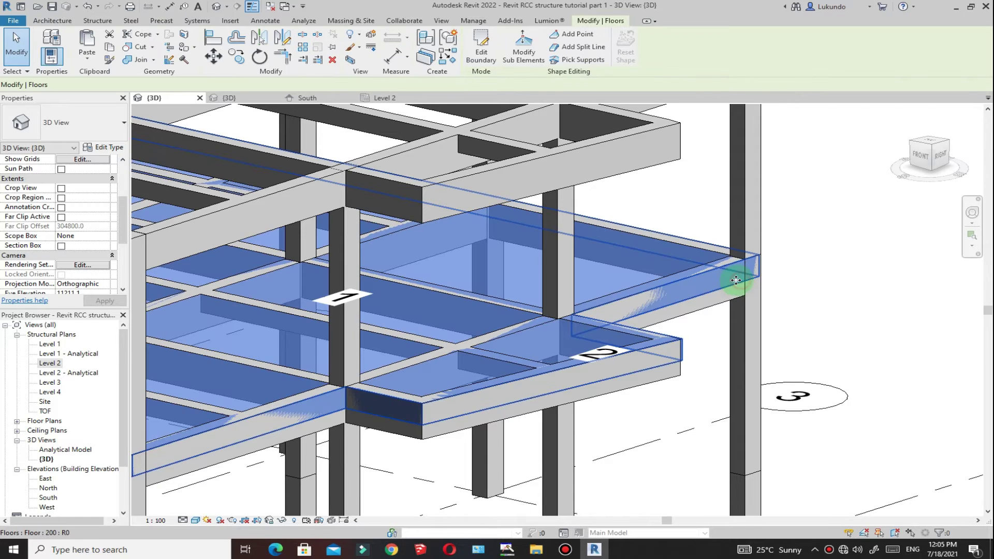
pyautogui.scroll(-6, 726, 306)
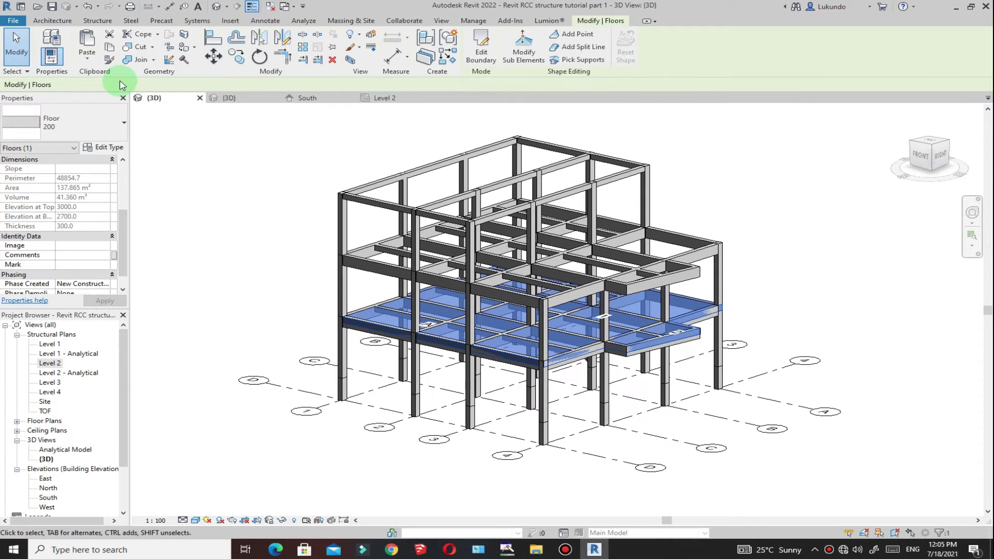
pyautogui.click(109, 48)
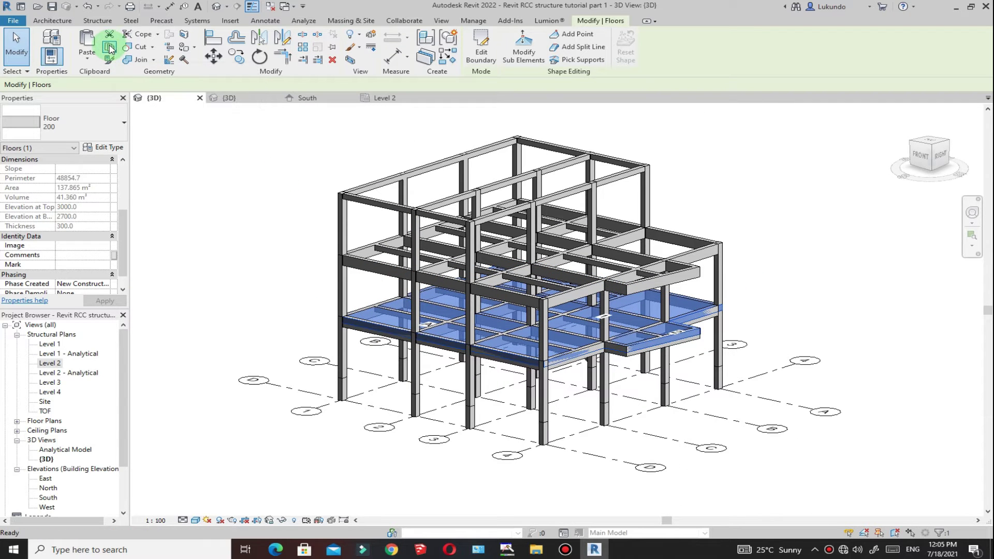
pyautogui.click(87, 61)
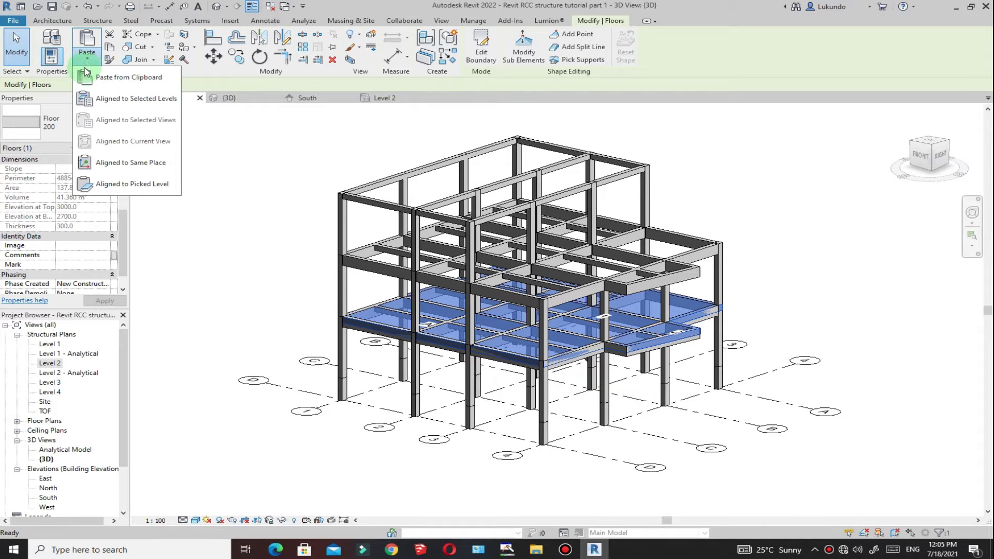
pyautogui.click(112, 98)
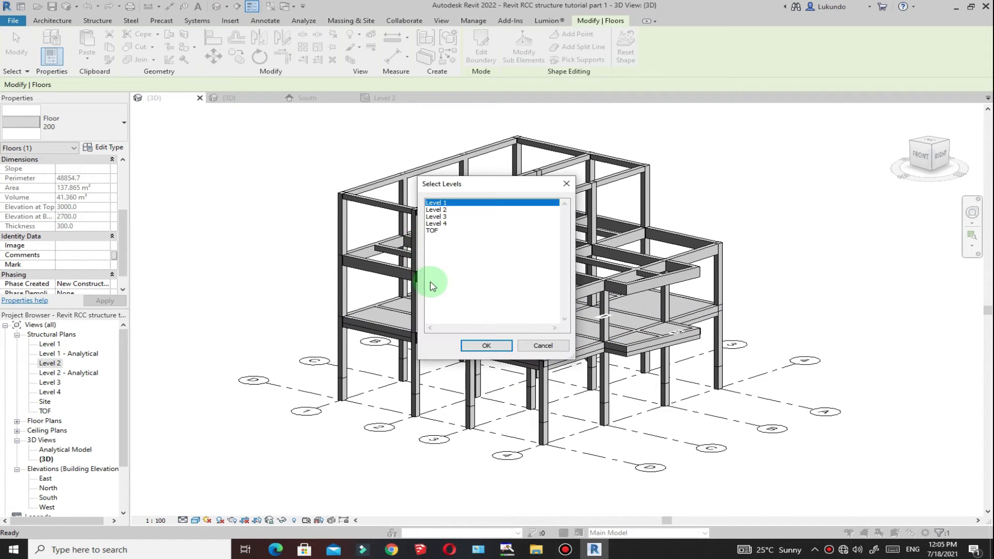
pyautogui.click(441, 217)
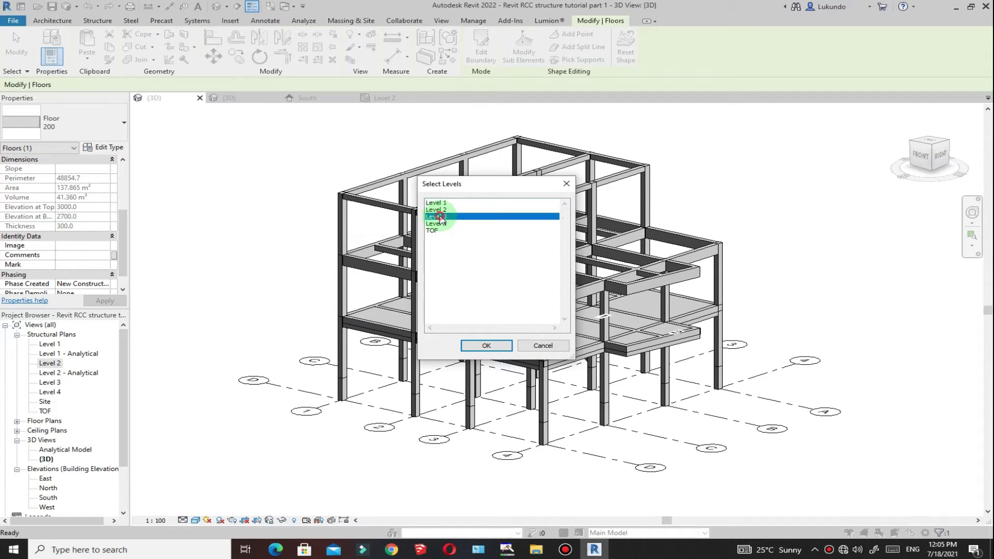
pyautogui.click(487, 346)
pyautogui.click(815, 290)
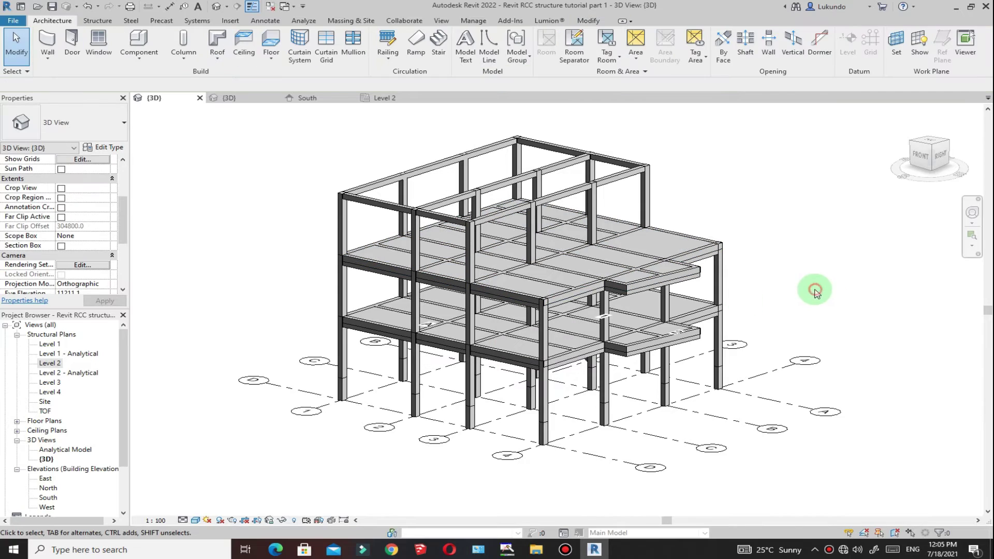
# Examine both floor slabs in the 3D view and the frame's levels down to TOF in the South elevation
pyautogui.scroll(4, 568, 272)
pyautogui.scroll(-6, 550, 333)
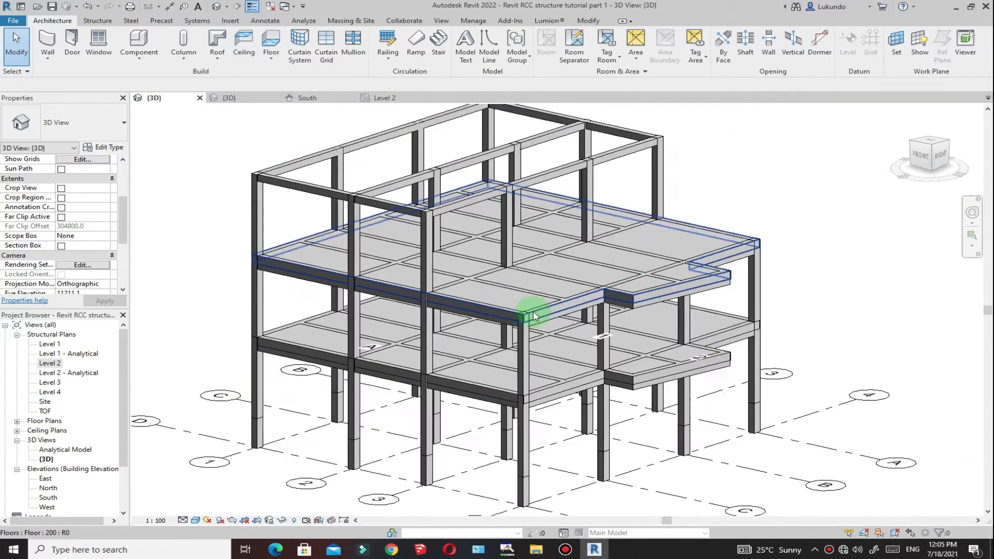
pyautogui.keyDown('shift'); pyautogui.moveTo(743, 274); pyautogui.dragTo(759, 251, button='middle'); pyautogui.keyUp('shift')
pyautogui.scroll(3, 421, 406)
pyautogui.scroll(-2, 445, 402)
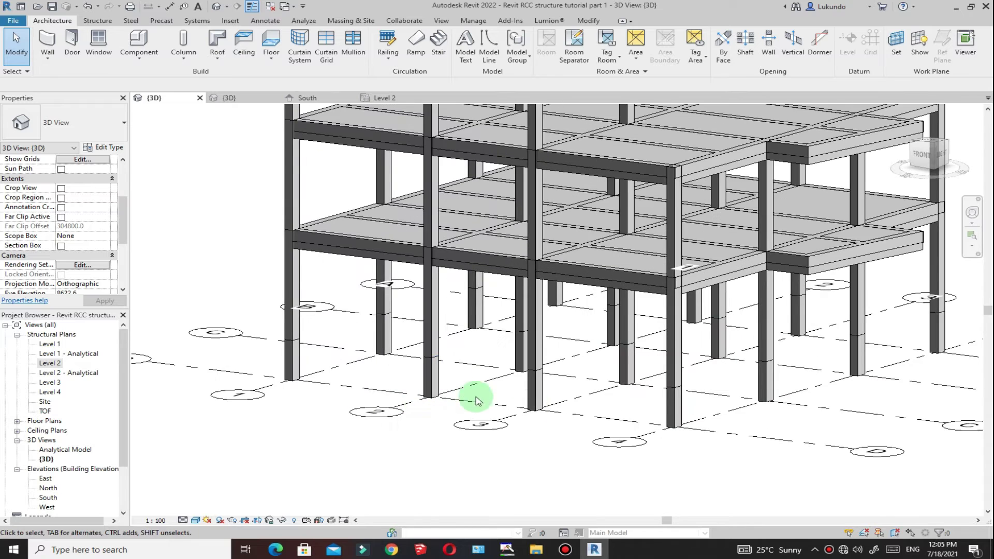
pyautogui.scroll(-4, 455, 398)
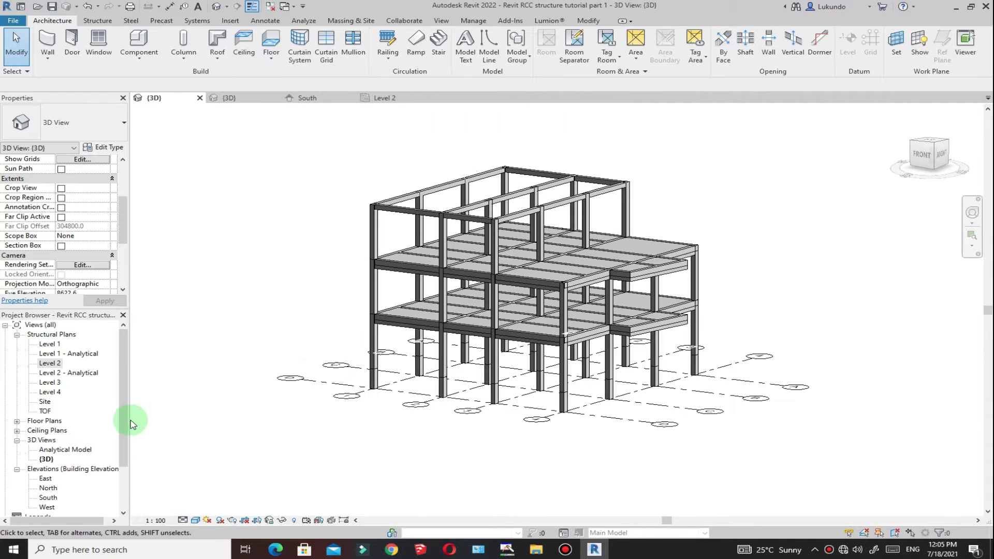
pyautogui.doubleClick(48, 500)
pyautogui.scroll(4, 773, 435)
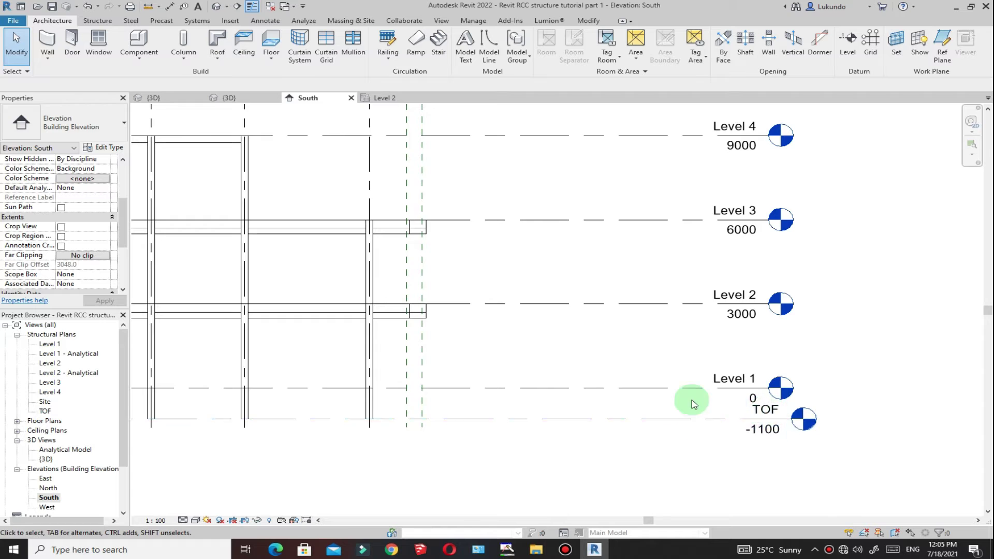
pyautogui.scroll(-3, 695, 399)
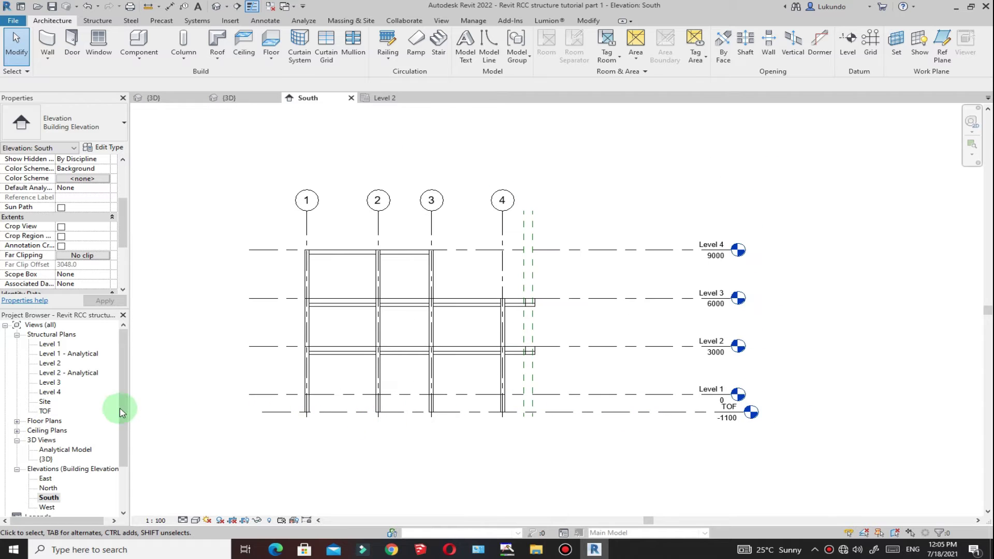
# In the TOF structural plan, duplicate the rectangular isolated footing type as 1800 x 1200 x 200 with a foundation thickness of 200 mm
pyautogui.doubleClick(45, 412)
pyautogui.scroll(3, 488, 297)
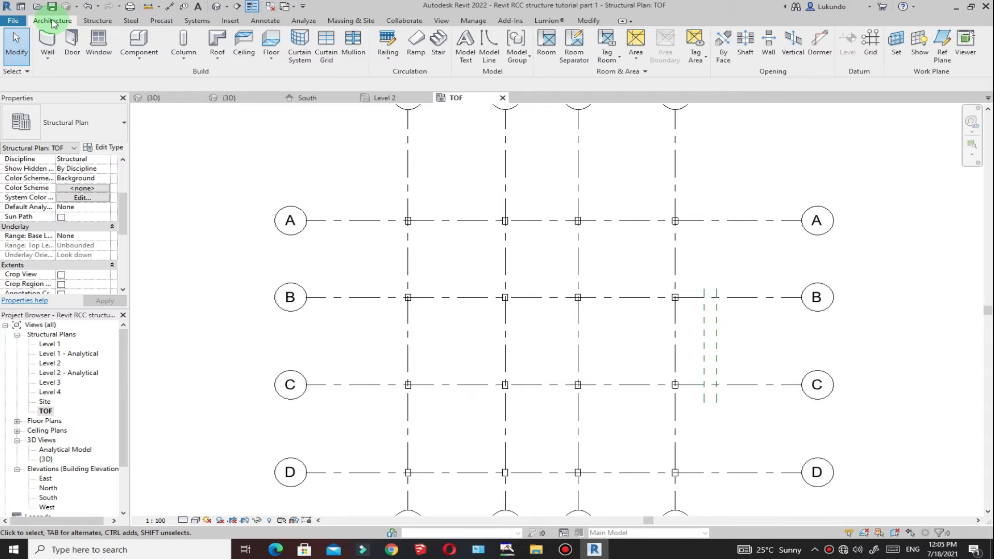
pyautogui.click(98, 21)
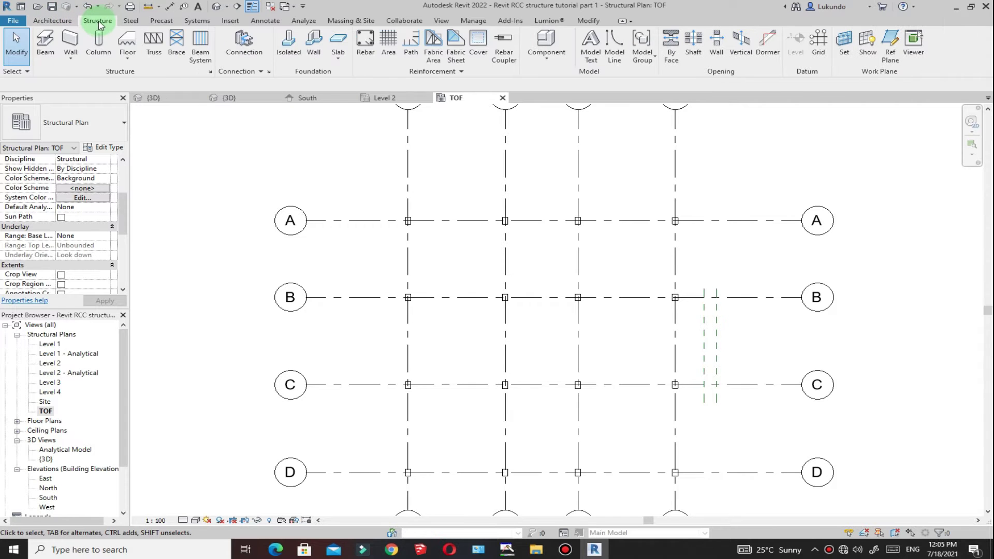
pyautogui.click(288, 49)
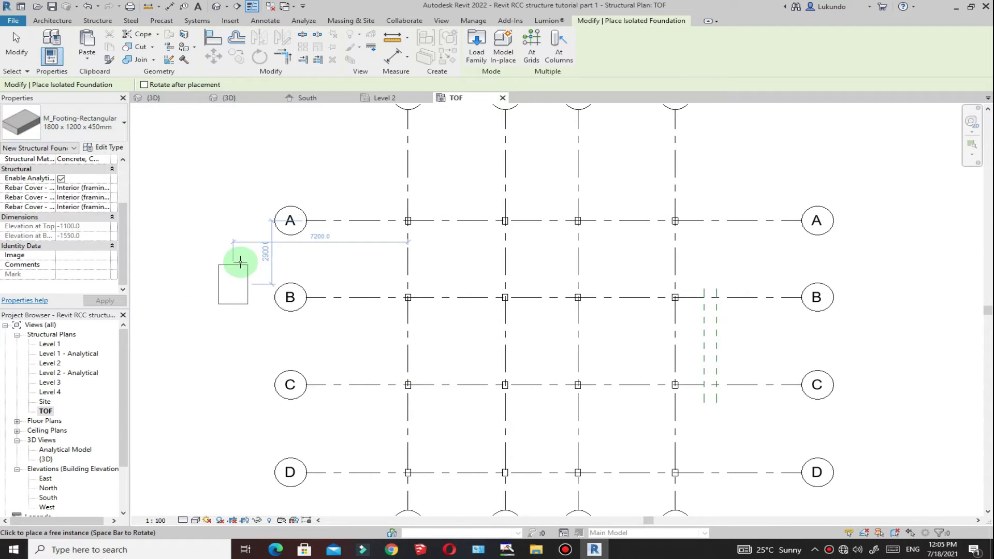
pyautogui.click(100, 149)
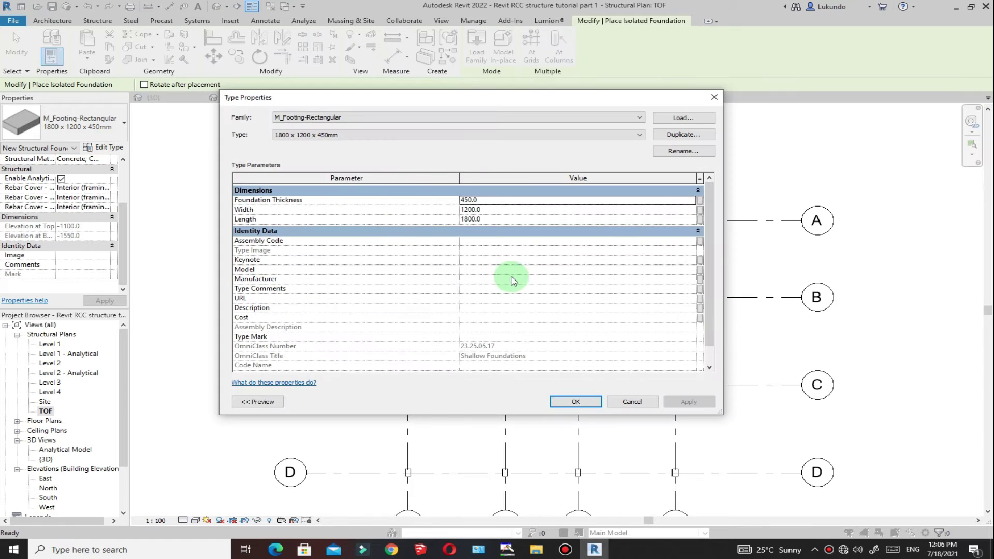
pyautogui.click(679, 135)
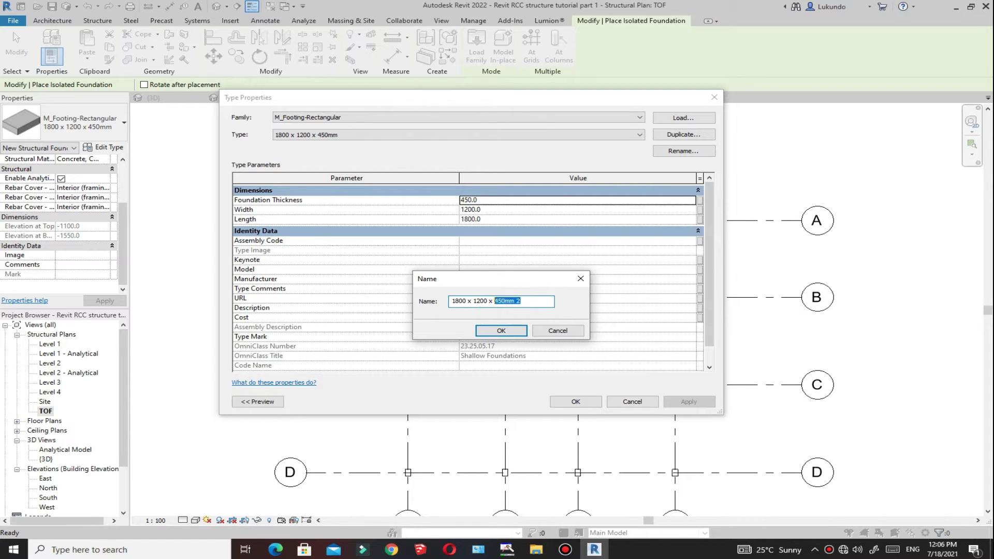
pyautogui.click(501, 331)
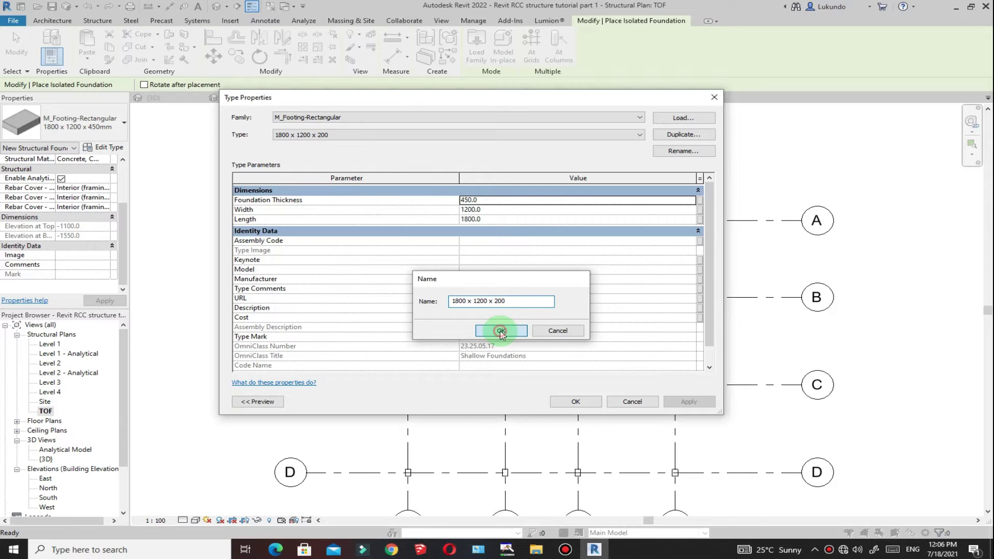
pyautogui.click(493, 200)
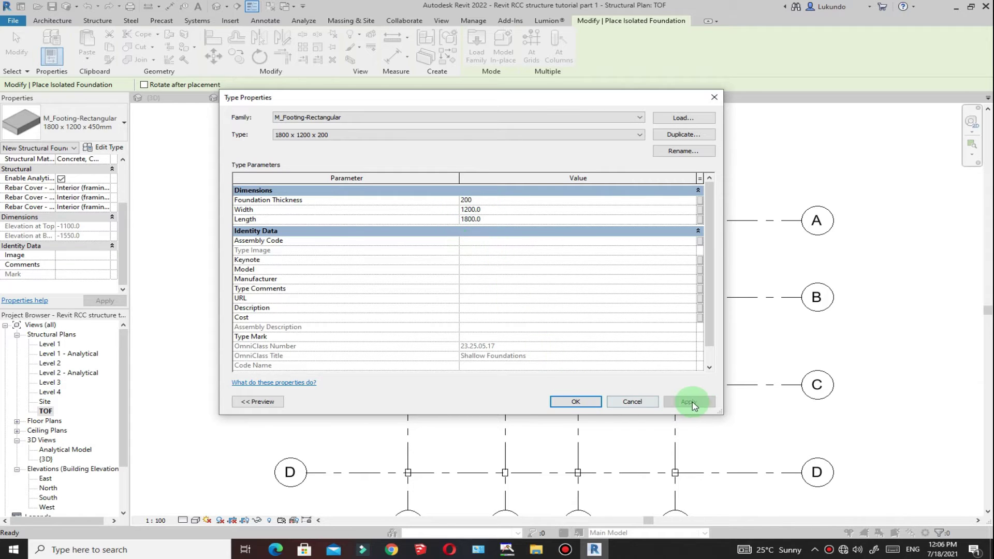
pyautogui.click(577, 403)
# Place an 1800 x 1200 x 200 rectangular footing under the column at grid D1, rotated so its long side runs along grid D
pyautogui.scroll(-3, 471, 349)
pyautogui.scroll(3, 432, 379)
pyautogui.scroll(4, 432, 378)
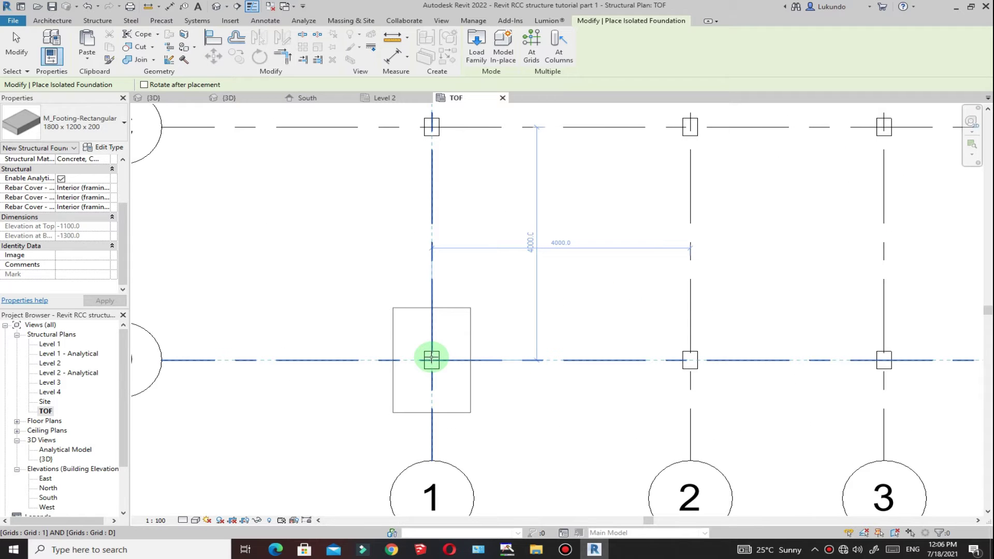
pyautogui.click(433, 360)
pyautogui.press('space')
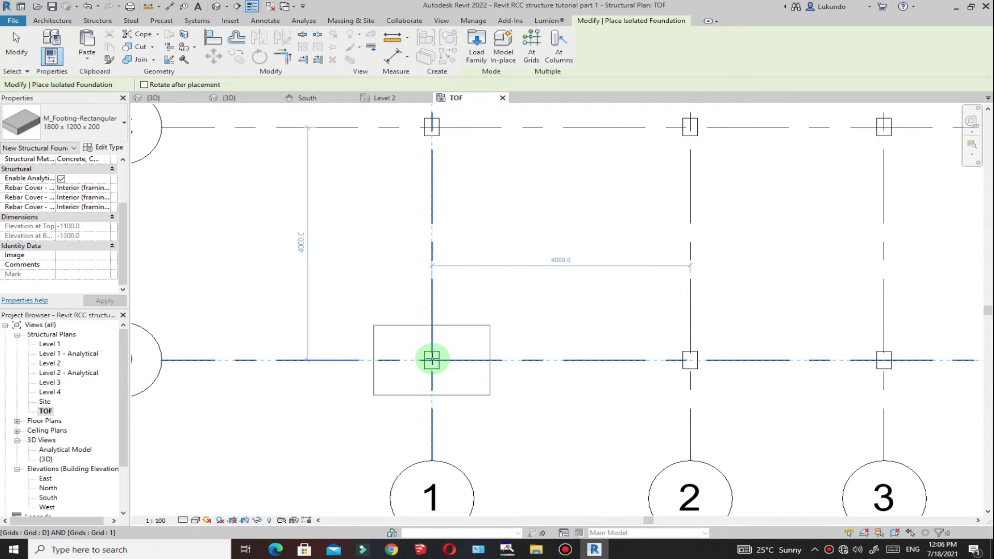
pyautogui.press('space')
pyautogui.press('space')
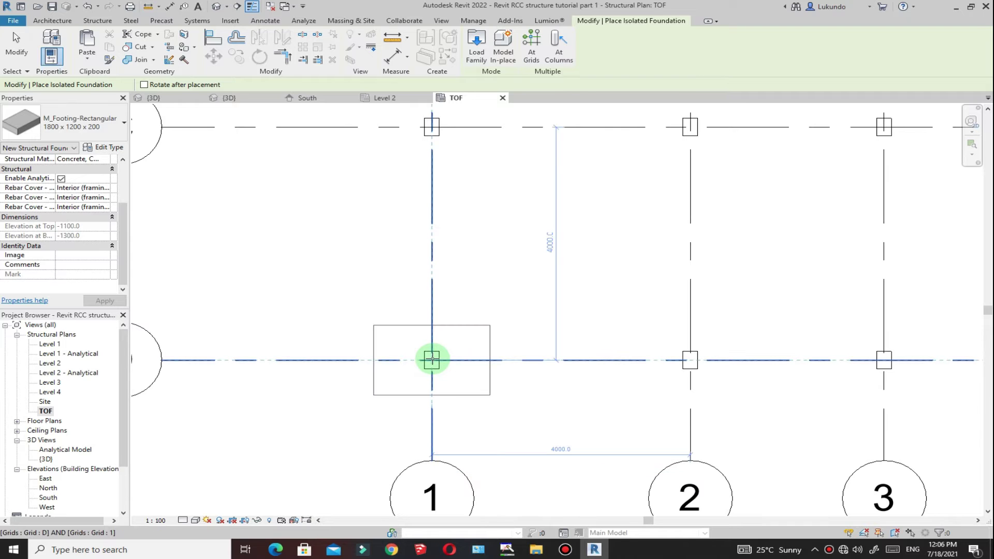
pyautogui.click(432, 359)
# Place the same rotated footing under the columns at grid intersections D2, D3 and D4
pyautogui.scroll(-3, 432, 360)
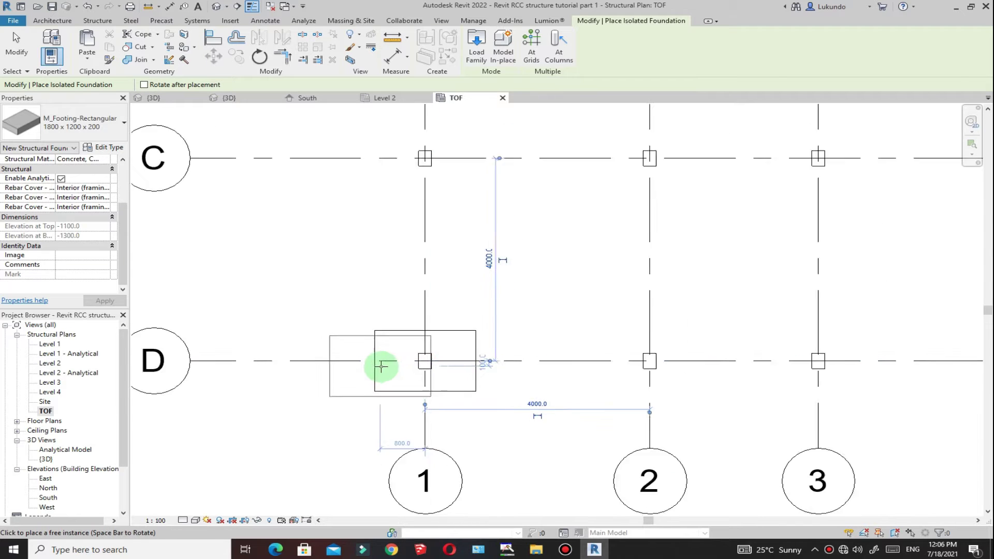
pyautogui.click(614, 361)
pyautogui.scroll(-2, 453, 344)
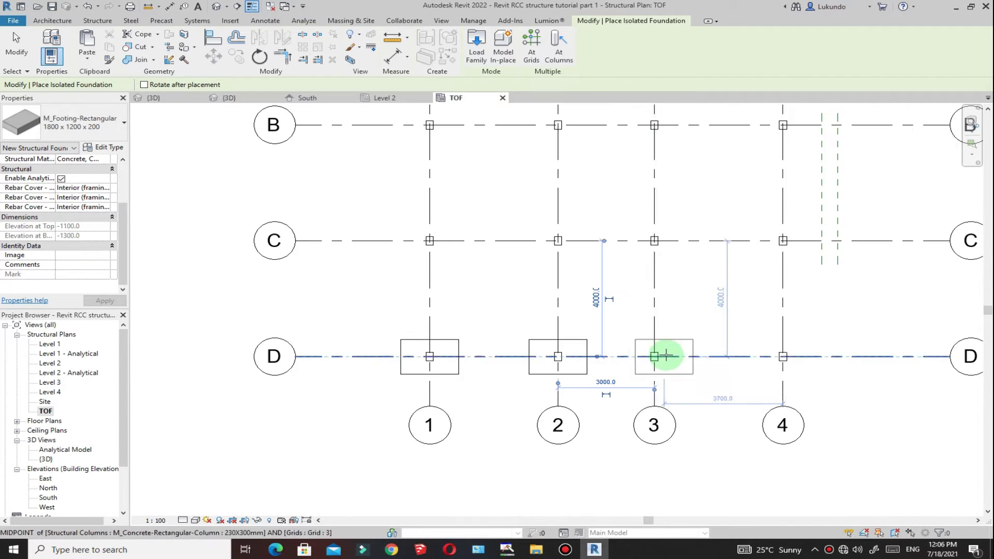
pyautogui.scroll(2, 649, 357)
pyautogui.click(649, 358)
pyautogui.scroll(-2, 674, 373)
pyautogui.scroll(2, 721, 355)
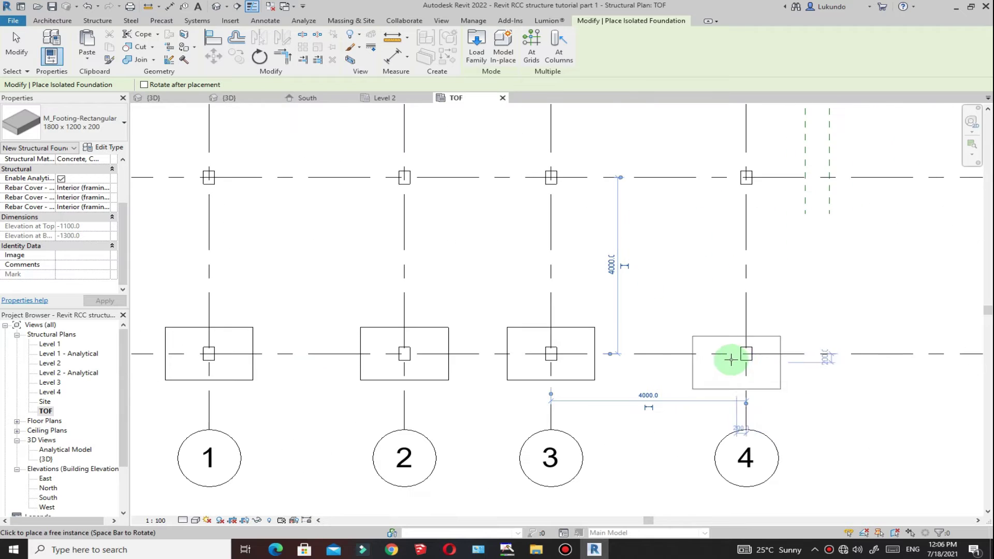
pyautogui.click(747, 354)
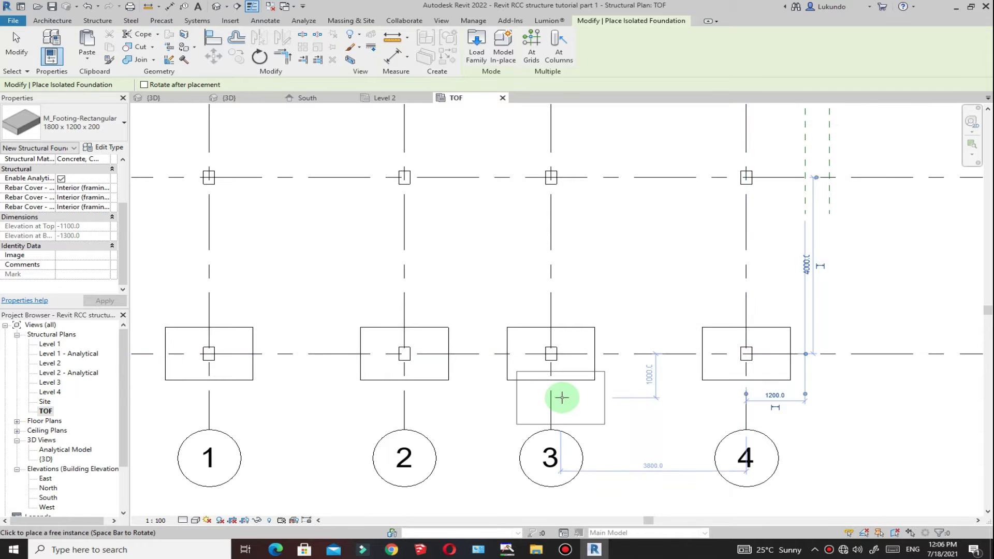
# Create 1800 x 1200 x 200 footings at all intersections of grids 1 to 4 with grids A, B and C using At Grids
pyautogui.scroll(-2, 562, 400)
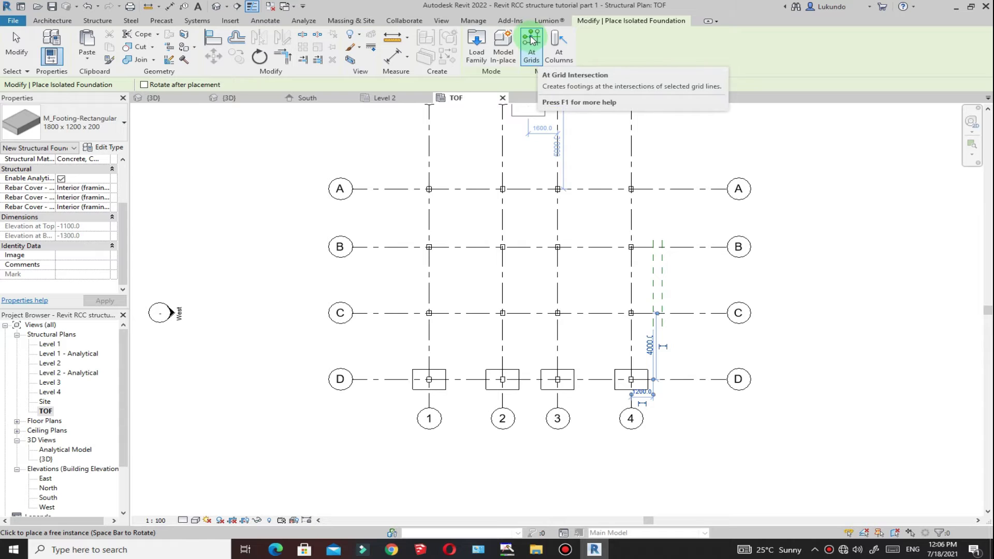
pyautogui.click(539, 65)
pyautogui.scroll(-1, 649, 346)
pyautogui.scroll(2, 649, 346)
pyautogui.scroll(-2, 647, 348)
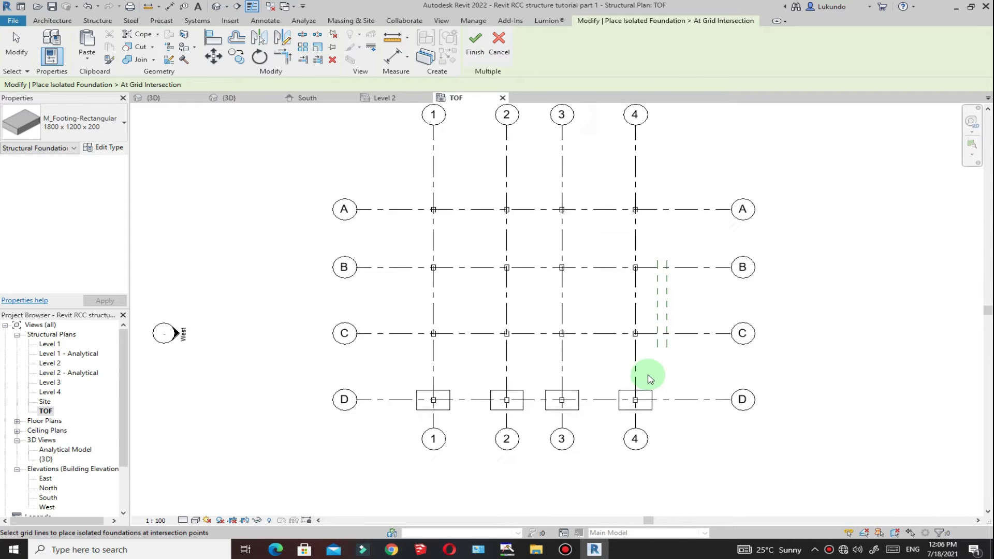
pyautogui.moveTo(646, 355); pyautogui.dragTo(444, 216)
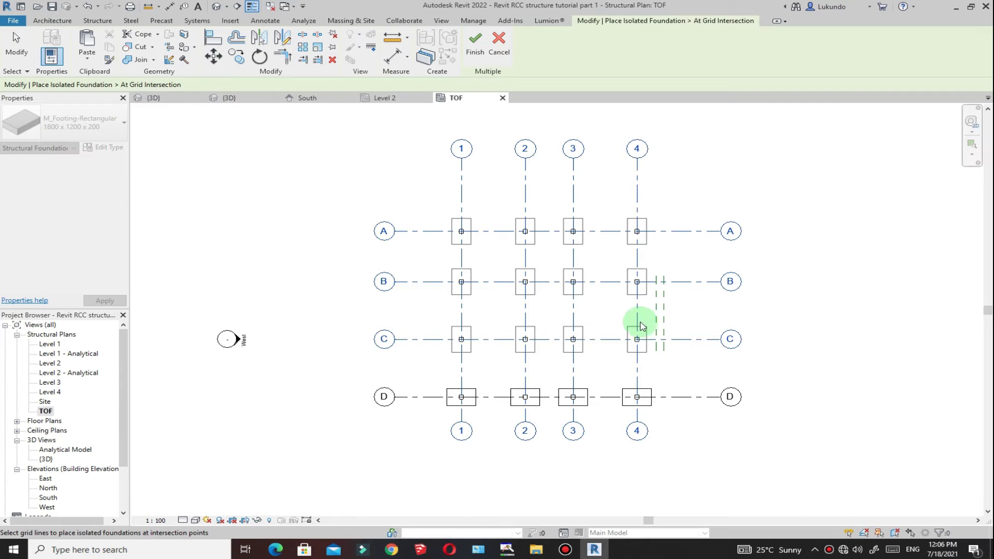
pyautogui.scroll(3, 589, 234)
pyautogui.scroll(-2, 506, 239)
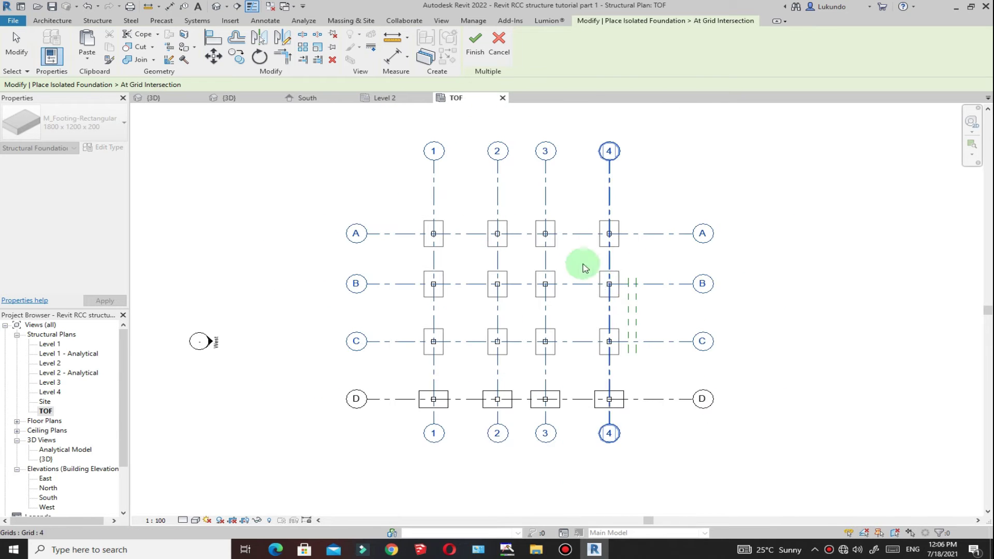
pyautogui.click(472, 43)
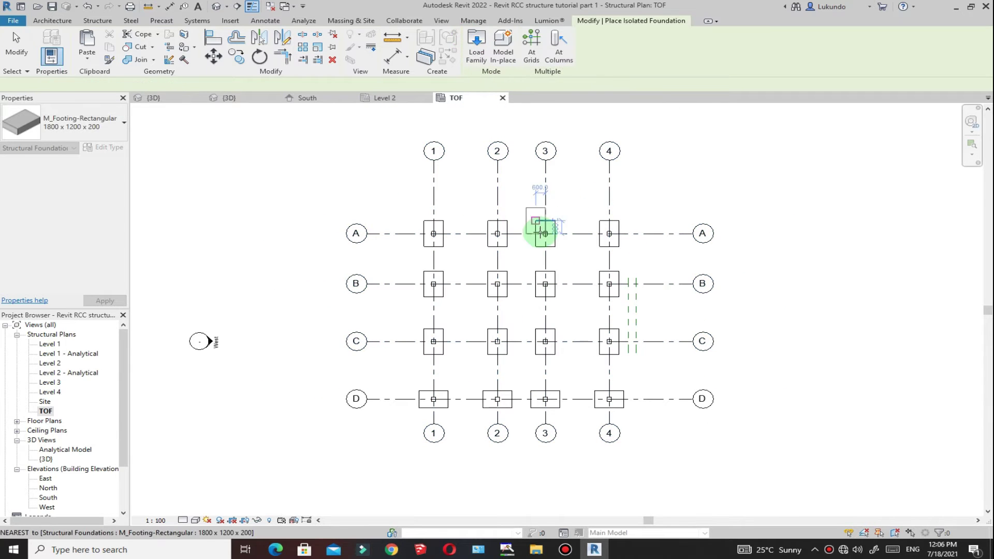
pyautogui.click(14, 41)
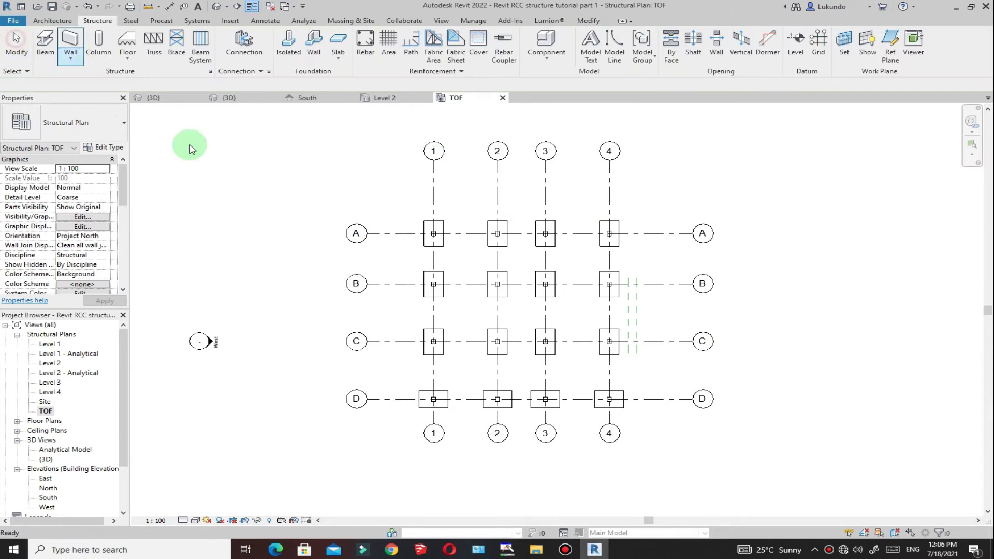
# Examine the placed footings under the columns in the TOF plan and the 3D view
pyautogui.scroll(2, 492, 339)
pyautogui.scroll(-1, 585, 198)
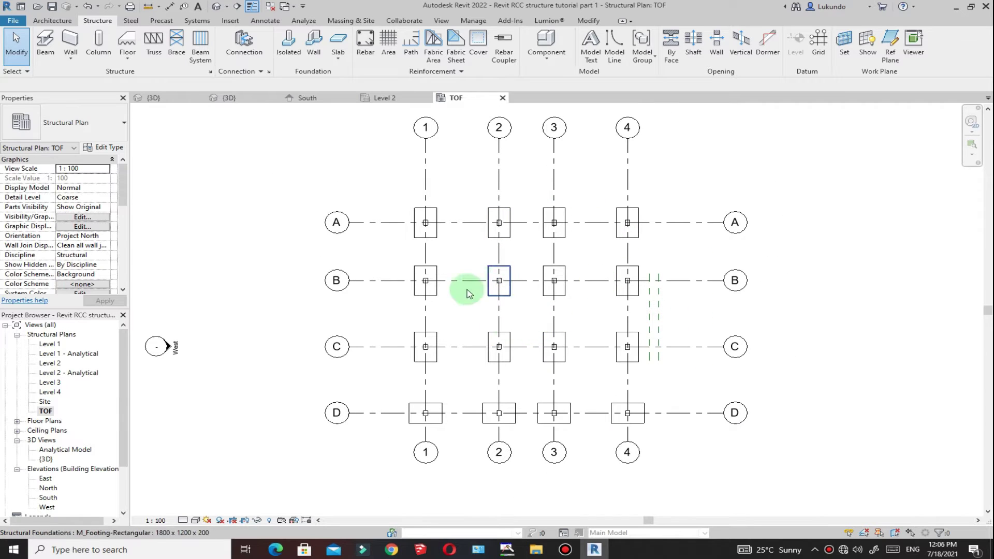
pyautogui.click(154, 98)
pyautogui.scroll(5, 582, 402)
pyautogui.scroll(-5, 531, 452)
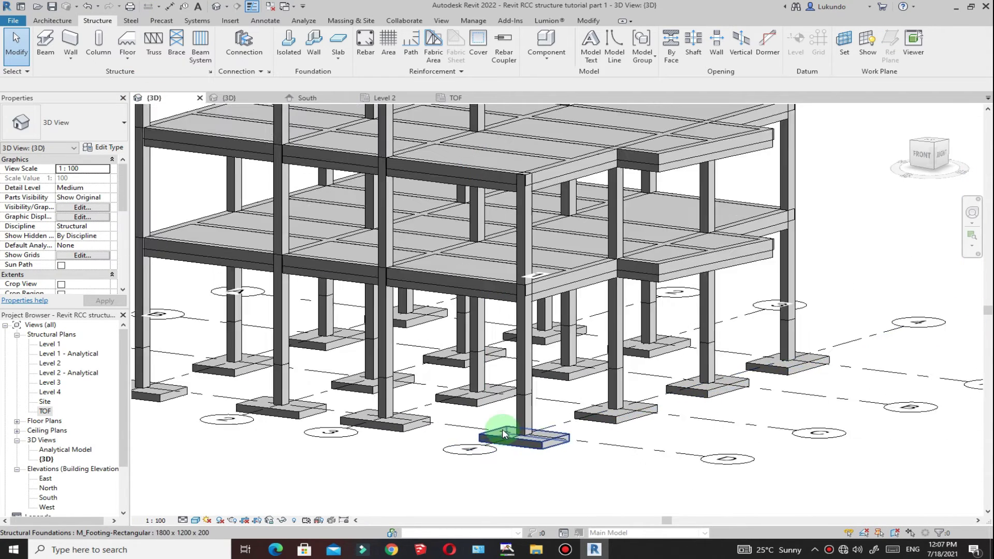
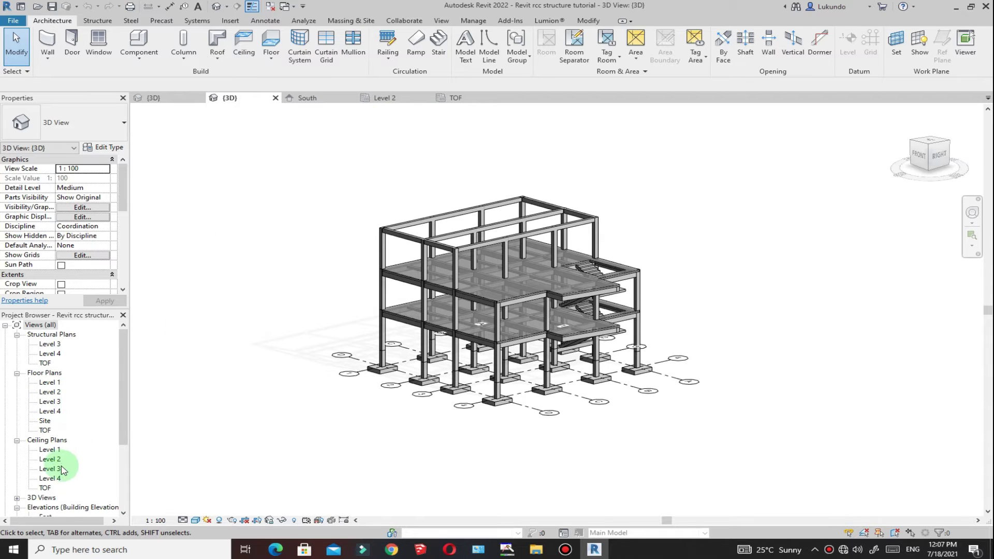
# Examine the staircases and levels in the finished reference project's South elevation, close it, and return to the working model's 3D view
pyautogui.scroll(-2, 56, 455)
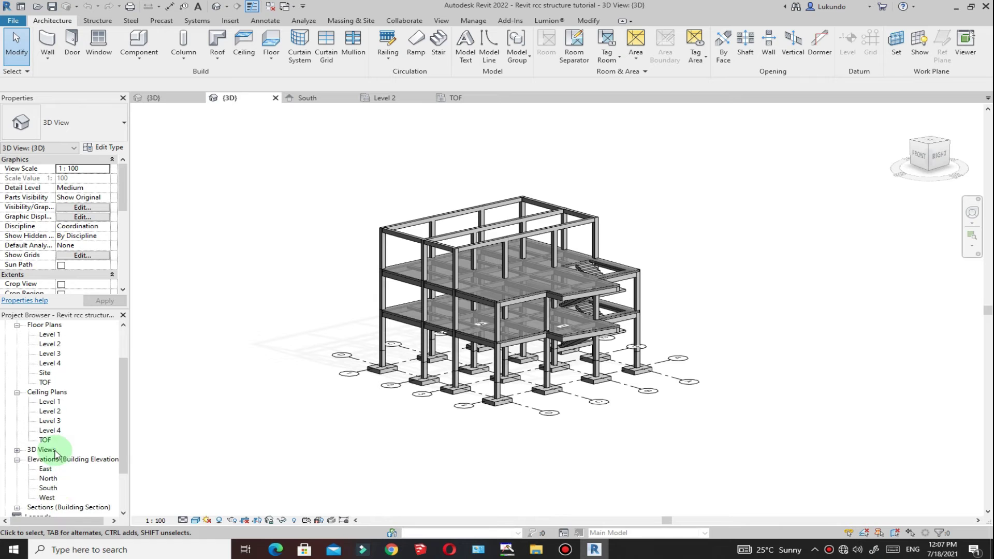
pyautogui.doubleClick(48, 488)
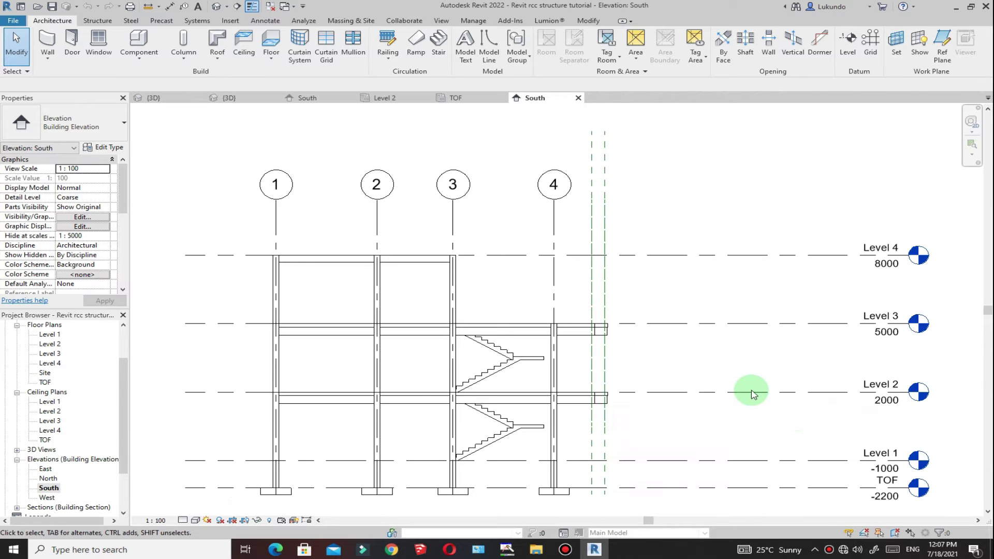
pyautogui.scroll(4, 531, 440)
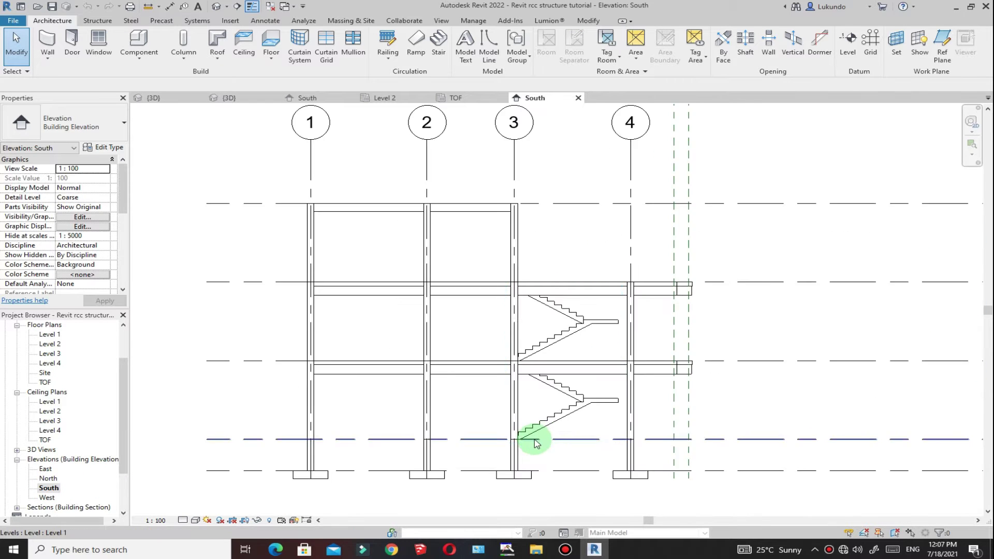
pyautogui.scroll(-2, 507, 429)
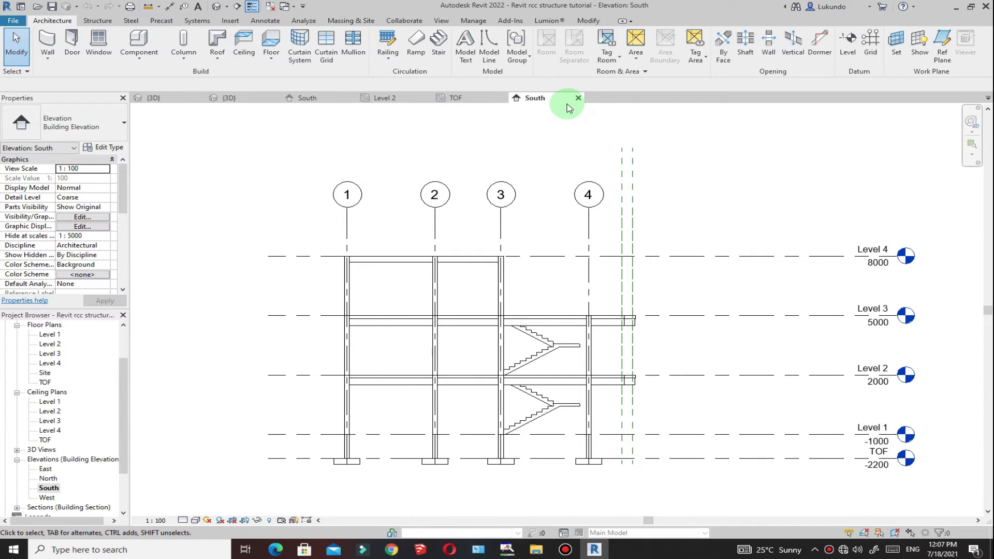
pyautogui.click(578, 98)
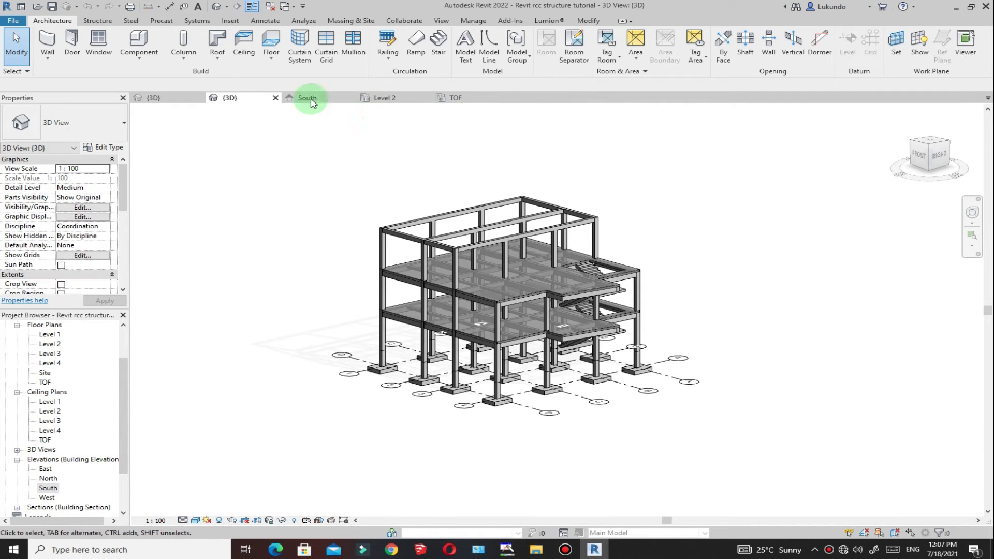
pyautogui.click(157, 98)
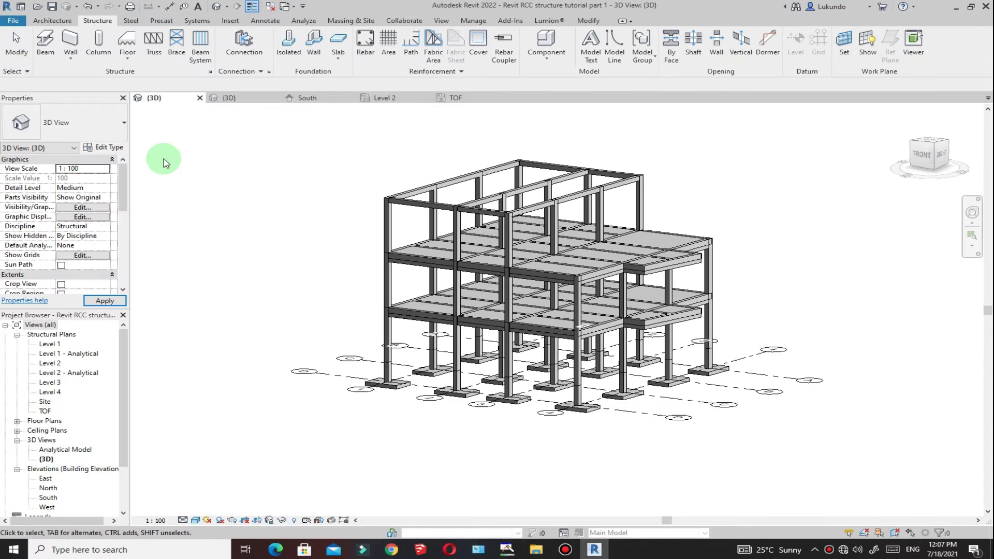
# Examine the working model's Level 1 structural plan and South elevation, with the floor and structural plan lists expanded
pyautogui.doubleClick(48, 344)
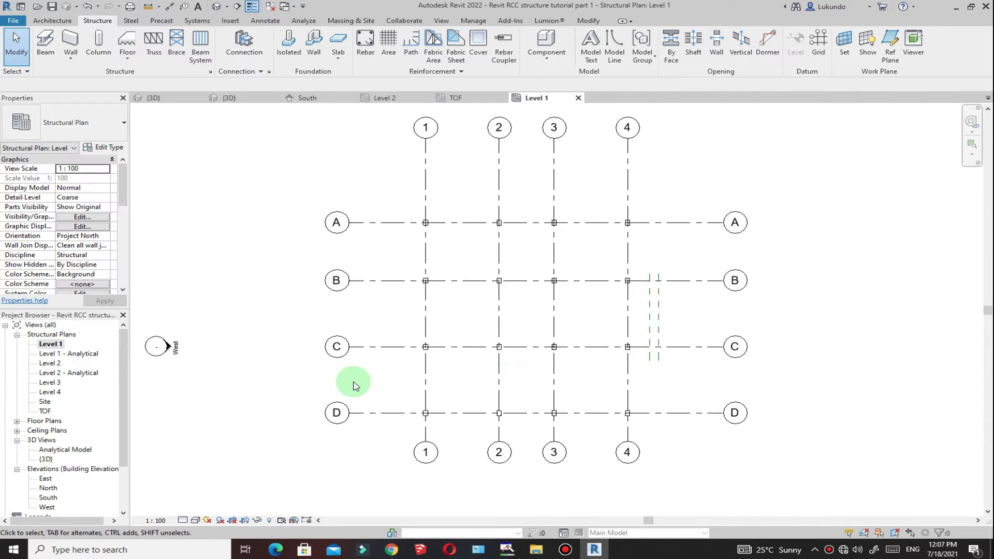
pyautogui.click(18, 335)
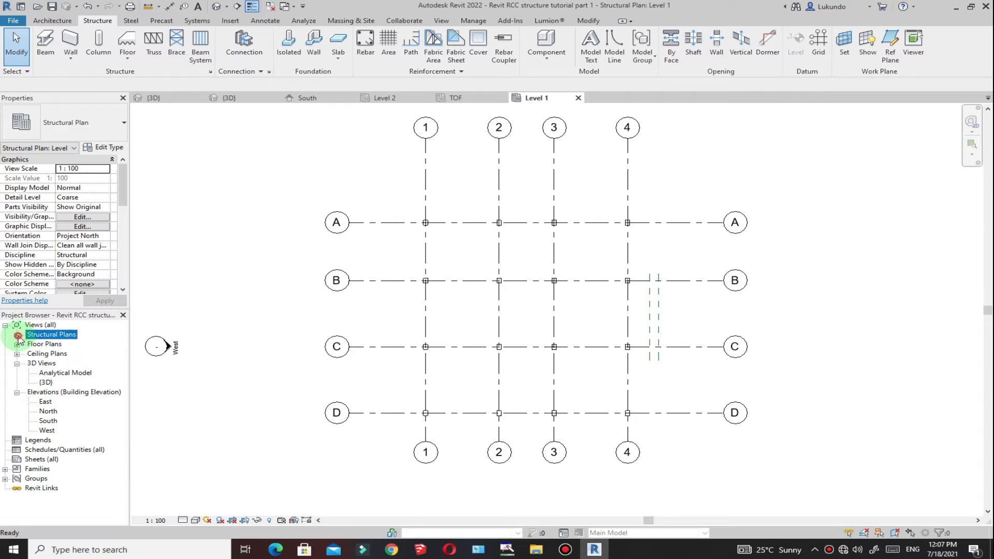
pyautogui.doubleClick(48, 421)
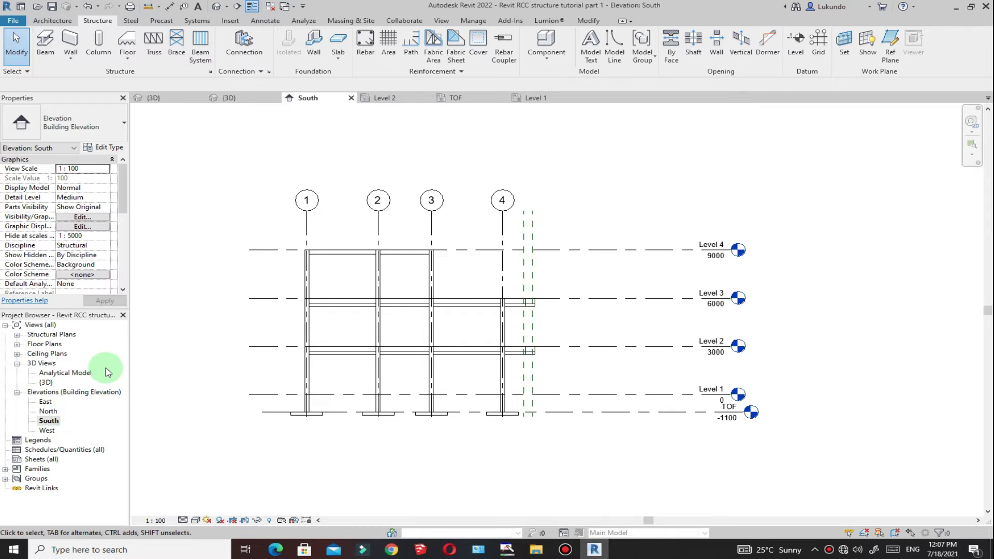
pyautogui.click(17, 345)
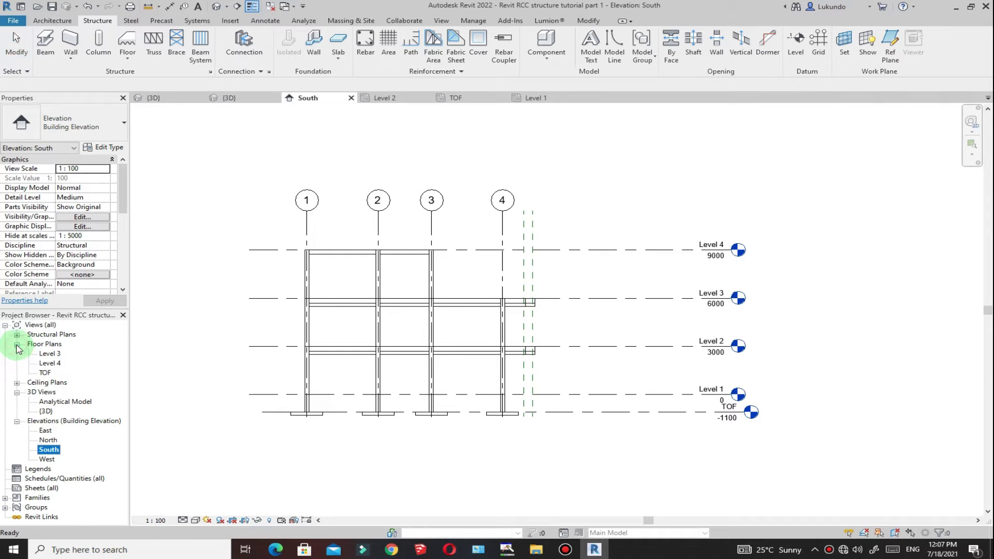
pyautogui.click(17, 335)
# Examine the column layout along grids A to D in the Level 1 structural plan
pyautogui.doubleClick(50, 344)
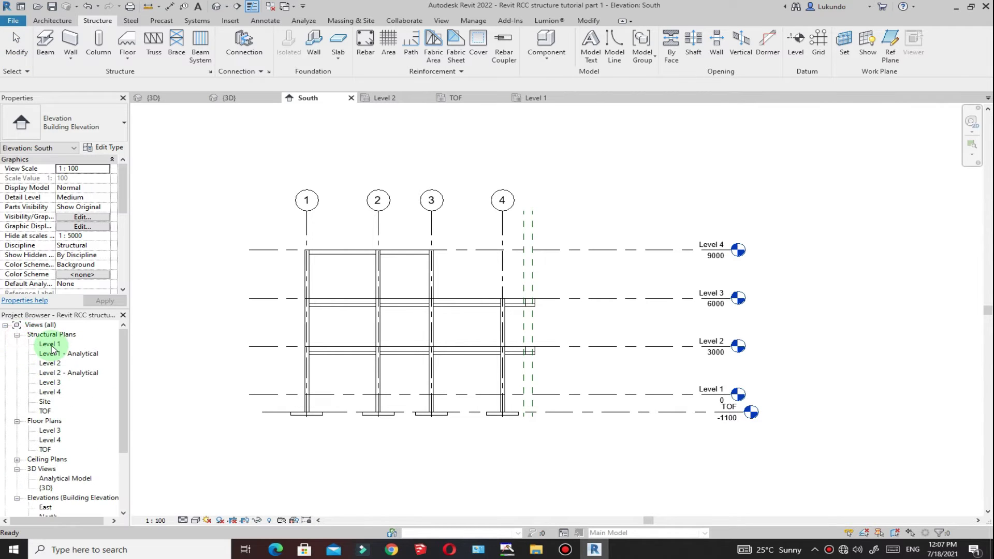
pyautogui.scroll(5, 581, 228)
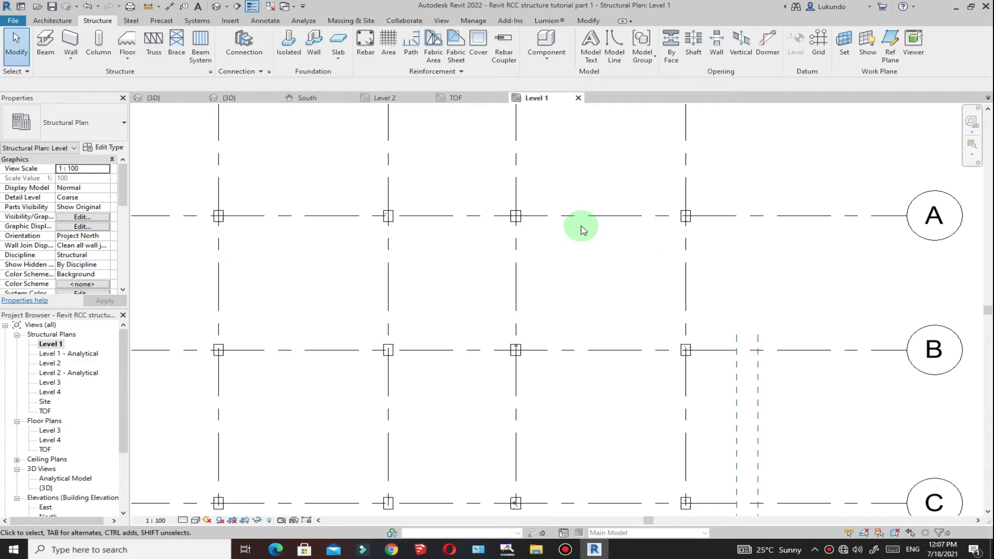
pyautogui.scroll(-3, 537, 232)
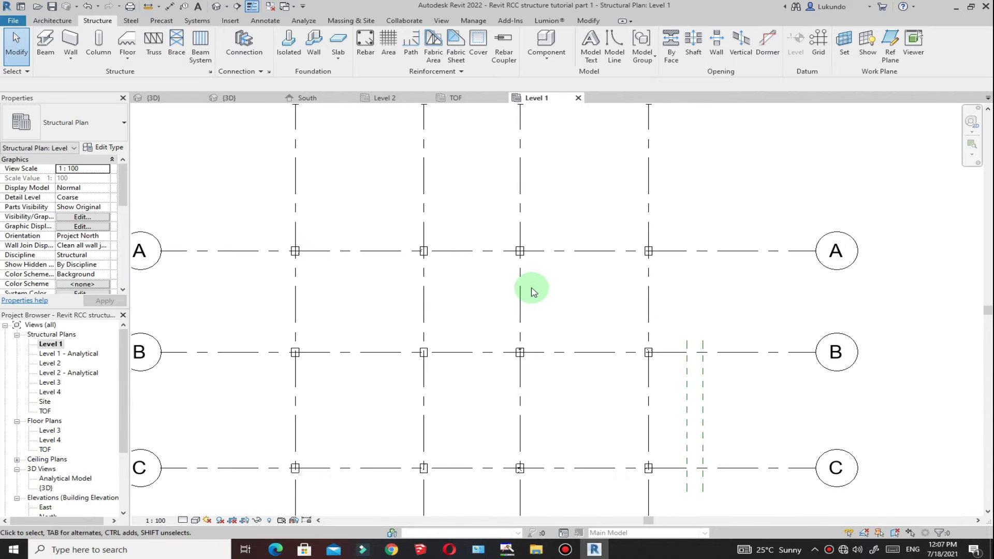
pyautogui.scroll(3, 533, 284)
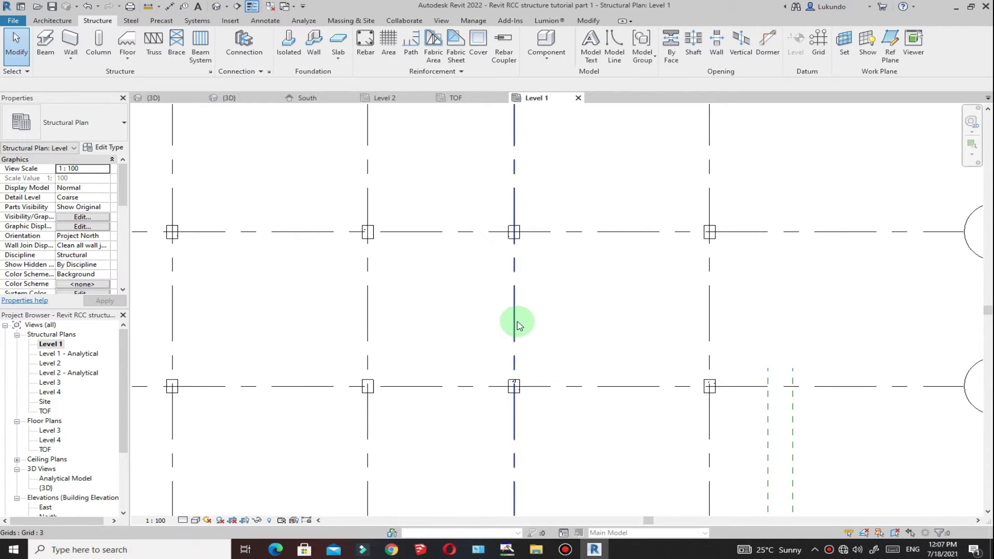
pyautogui.scroll(-4, 527, 381)
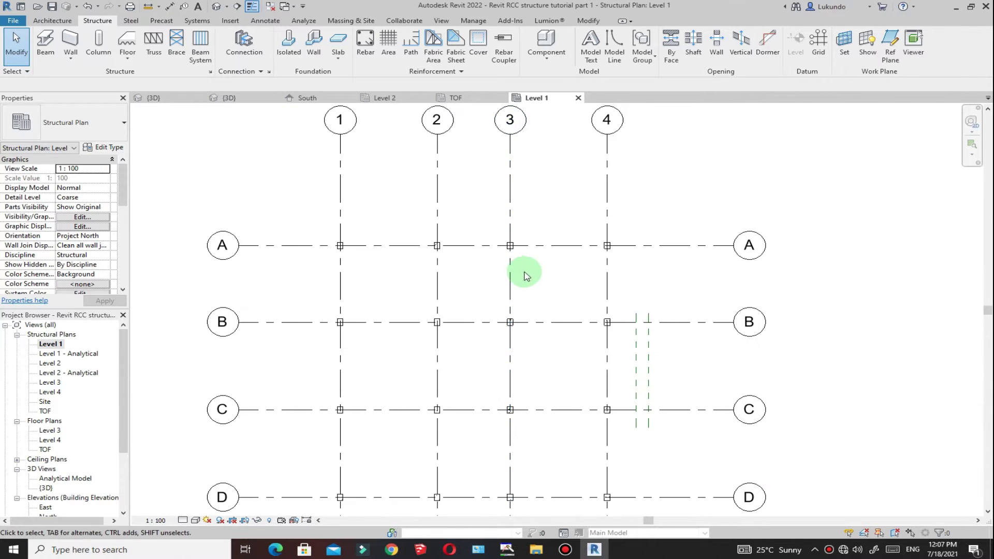
pyautogui.scroll(2, 492, 273)
pyautogui.scroll(-2, 485, 273)
pyautogui.scroll(2, 484, 273)
pyautogui.scroll(-3, 490, 268)
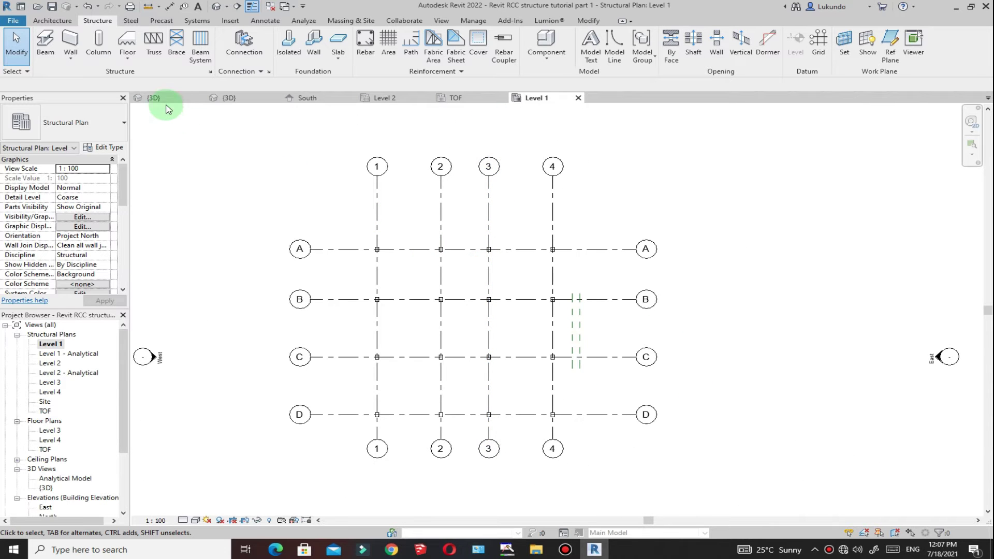
# Examine the floor framing in the 3D view and select a secondary beam in the Level 2 floor to check its type
pyautogui.click(153, 98)
pyautogui.scroll(4, 695, 293)
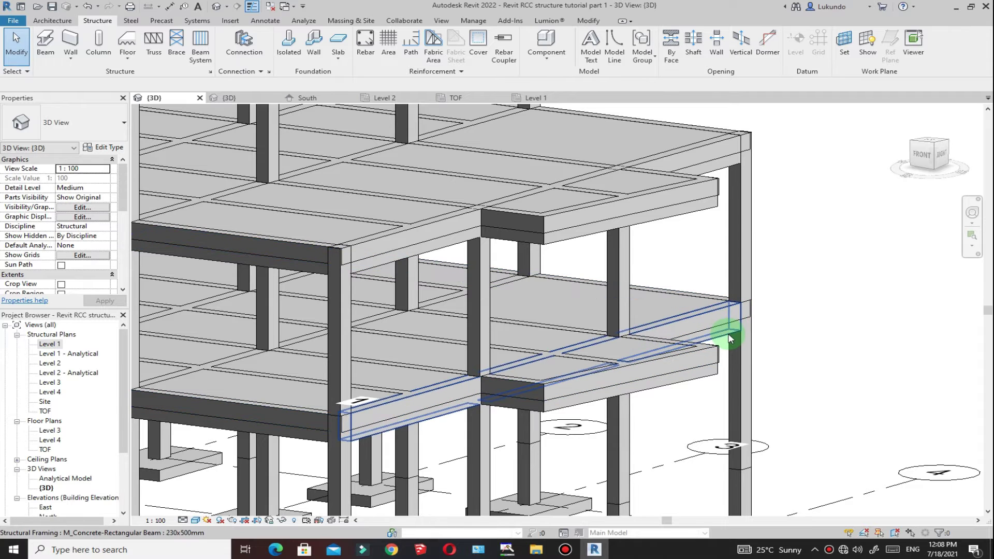
pyautogui.scroll(-2, 707, 332)
pyautogui.scroll(1, 712, 332)
pyautogui.scroll(-1, 610, 348)
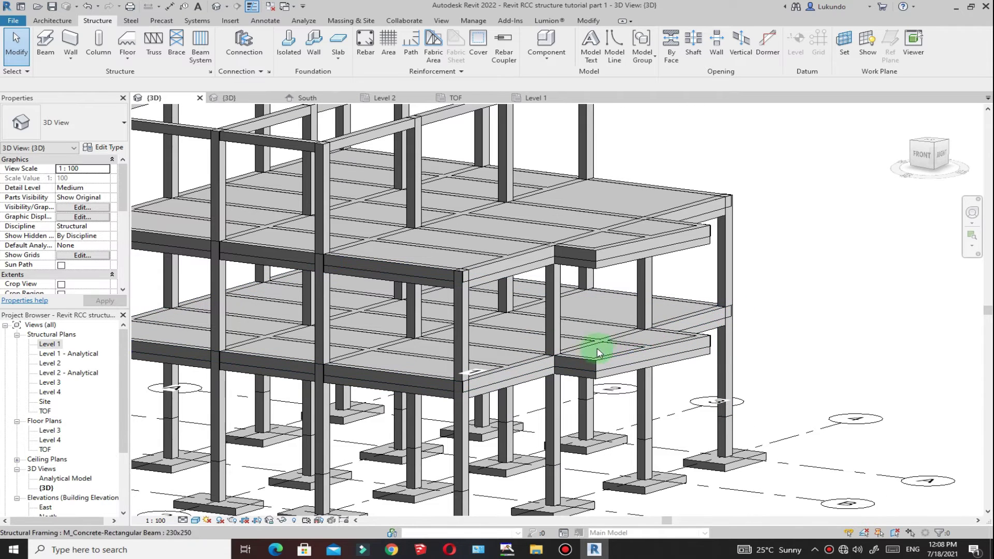
pyautogui.click(502, 329)
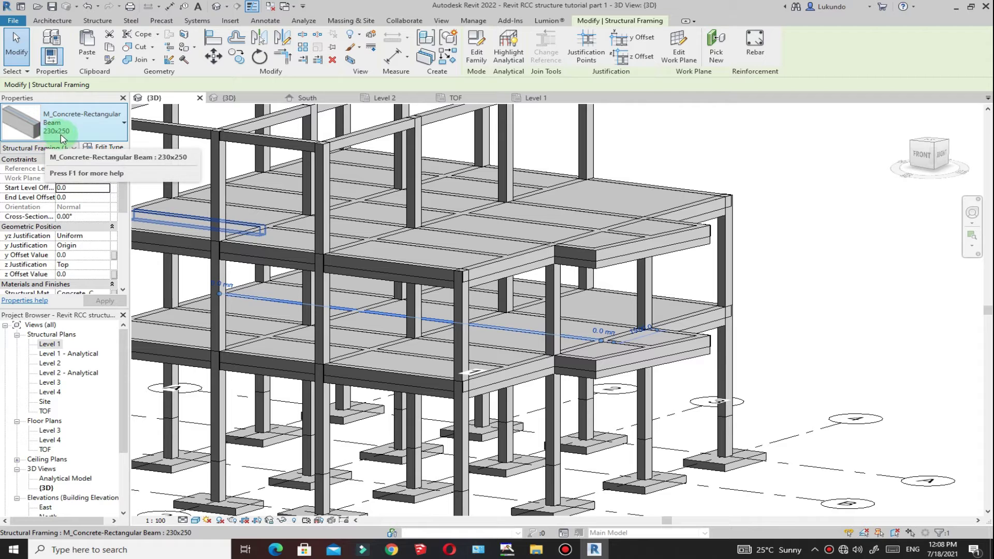
# Deselect the beam and open the Level 1 structural plan of the working model
pyautogui.click(862, 271)
pyautogui.scroll(-2, 632, 350)
pyautogui.click(538, 99)
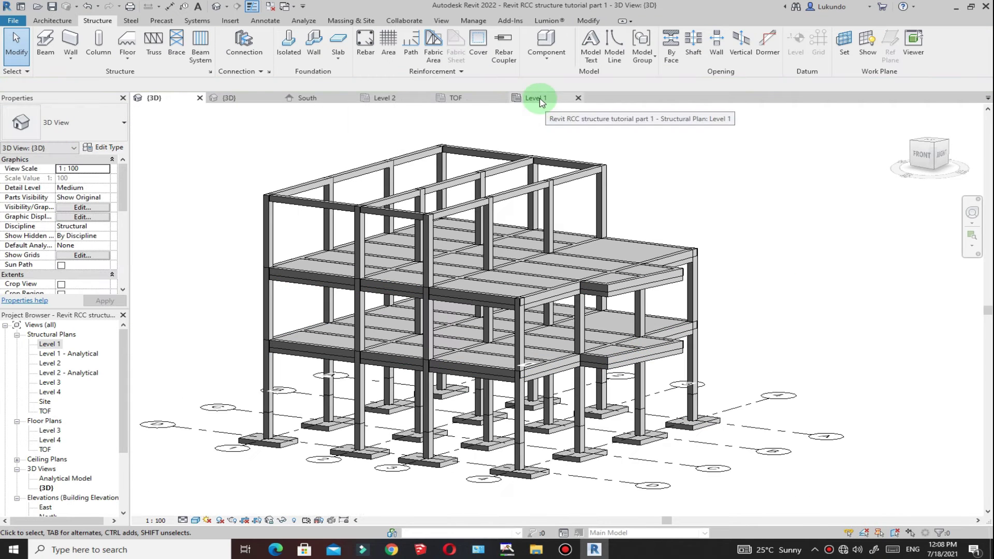
pyautogui.scroll(1, 446, 271)
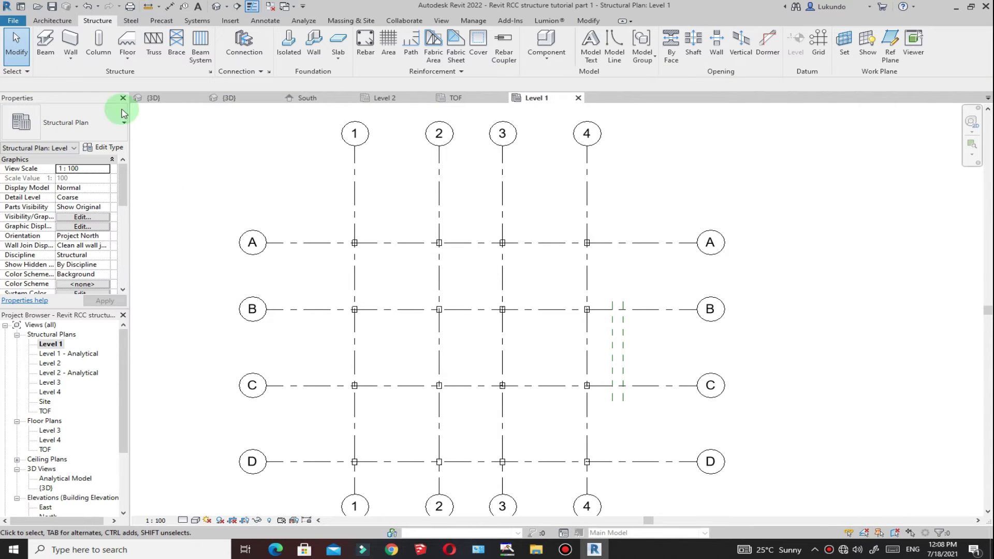
pyautogui.click(51, 22)
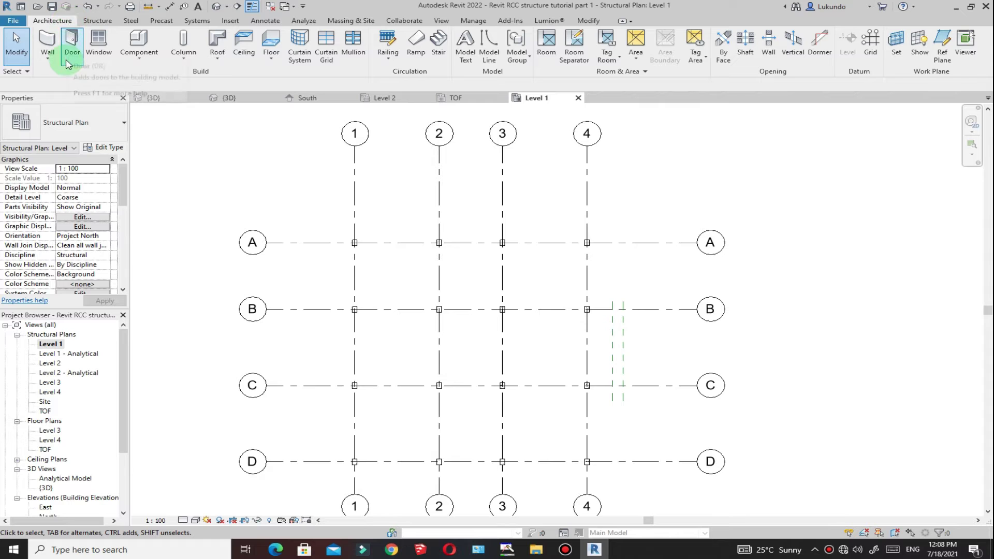
pyautogui.click(96, 22)
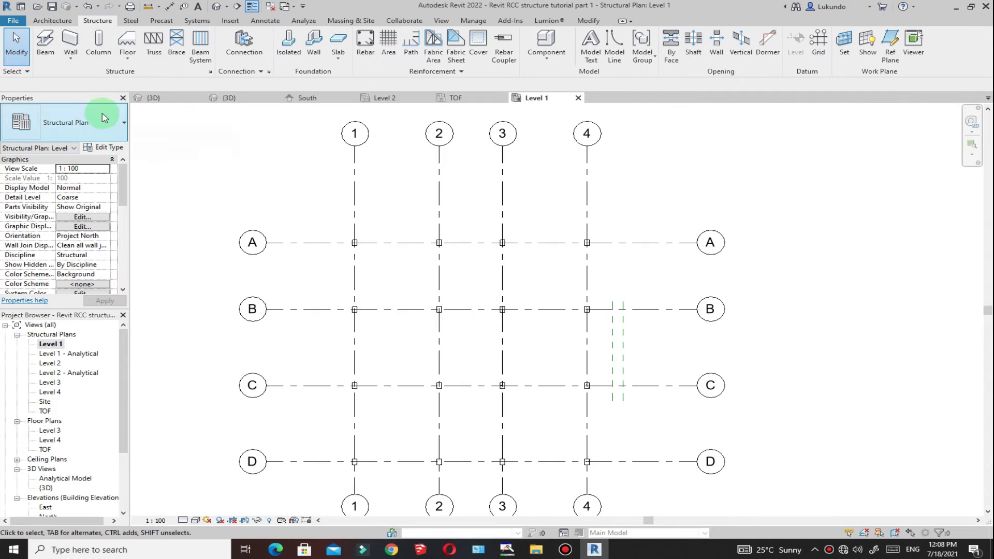
# Place a 230x250 M_Concrete-Rectangular Beam along grid 3 between the columns at grids A and B on Level 1
pyautogui.click(46, 49)
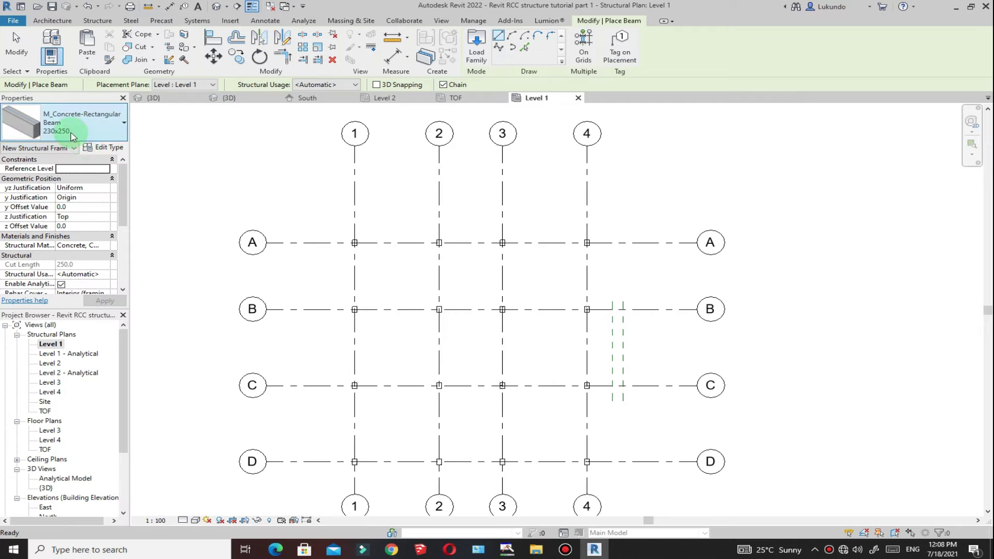
pyautogui.click(124, 123)
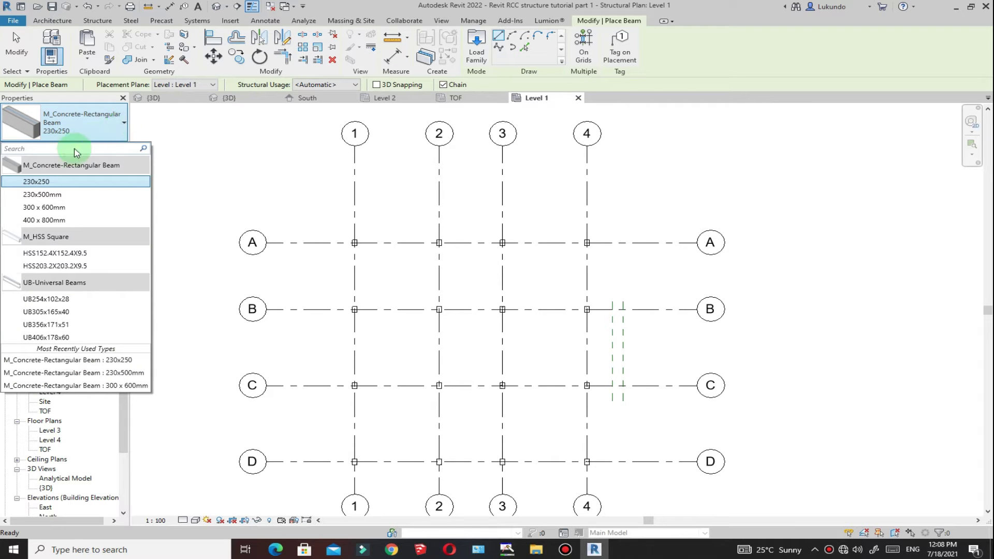
pyautogui.click(51, 181)
pyautogui.scroll(6, 500, 239)
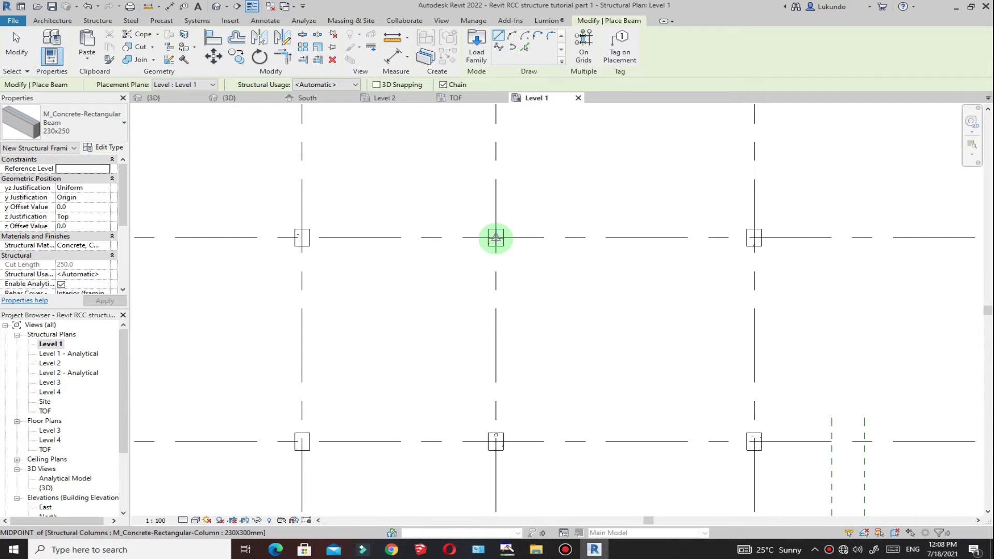
pyautogui.click(496, 238)
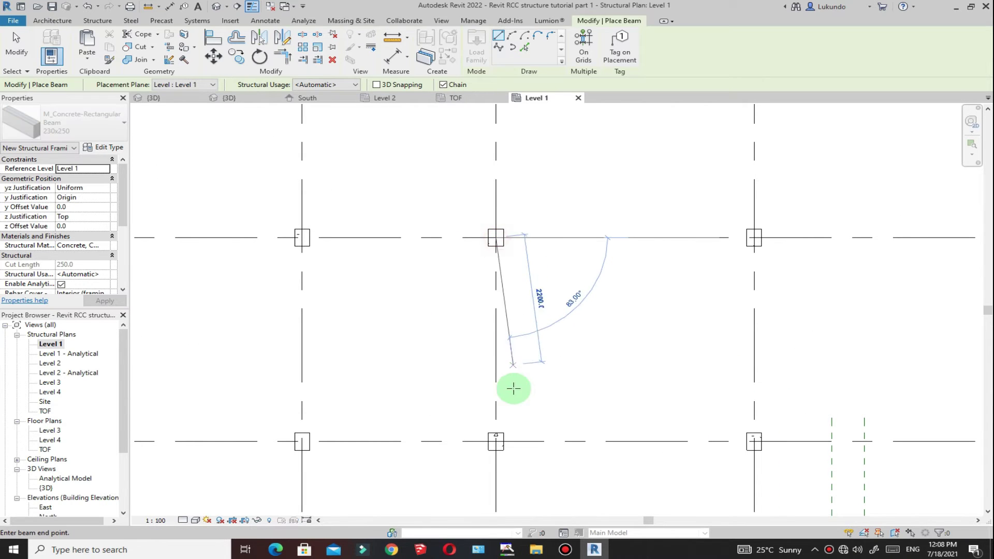
pyautogui.click(496, 442)
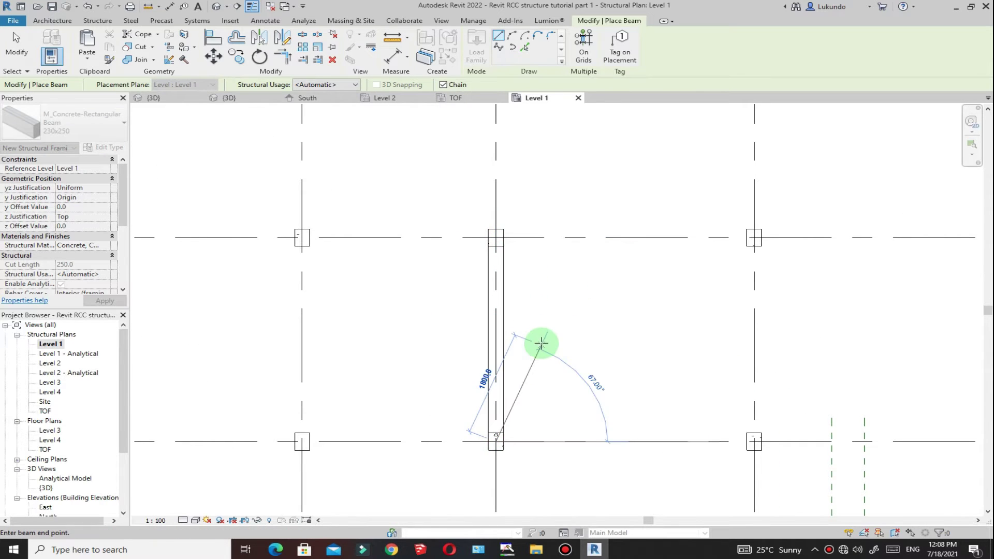
pyautogui.click(17, 44)
pyautogui.scroll(-4, 466, 285)
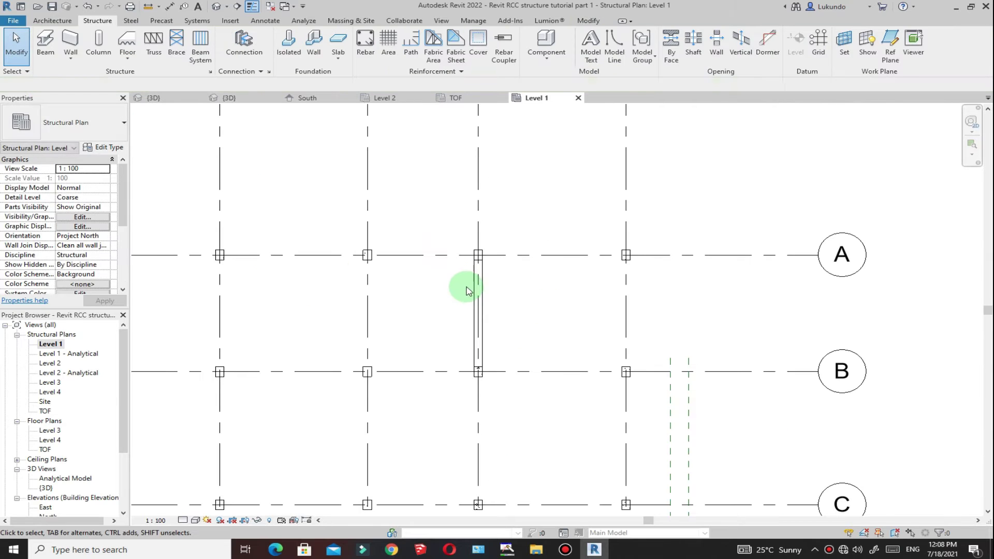
pyautogui.scroll(4, 480, 311)
pyautogui.scroll(-2, 476, 307)
pyautogui.scroll(2, 446, 275)
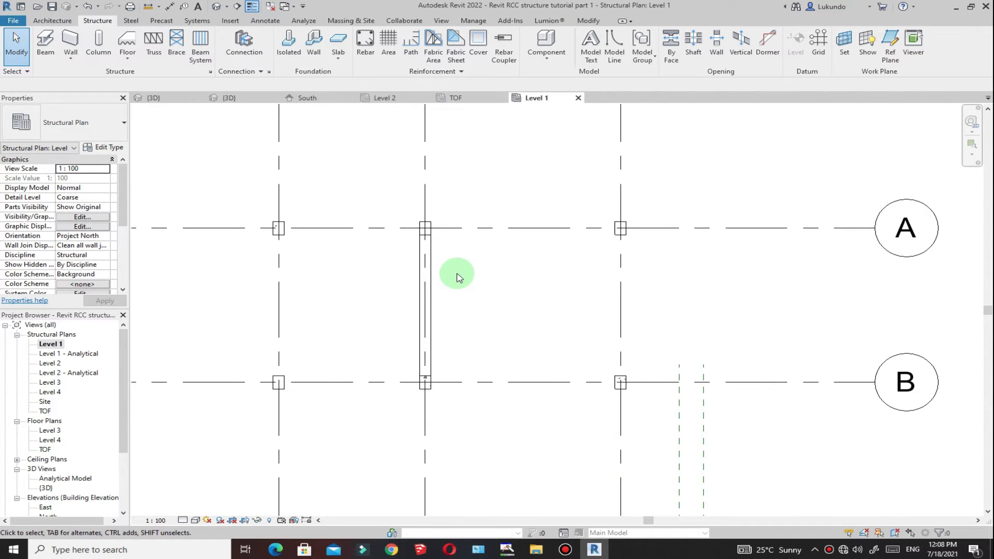
# Start a stair using the Cast-In-Place Monolithic Stair type and open its type properties
pyautogui.click(53, 20)
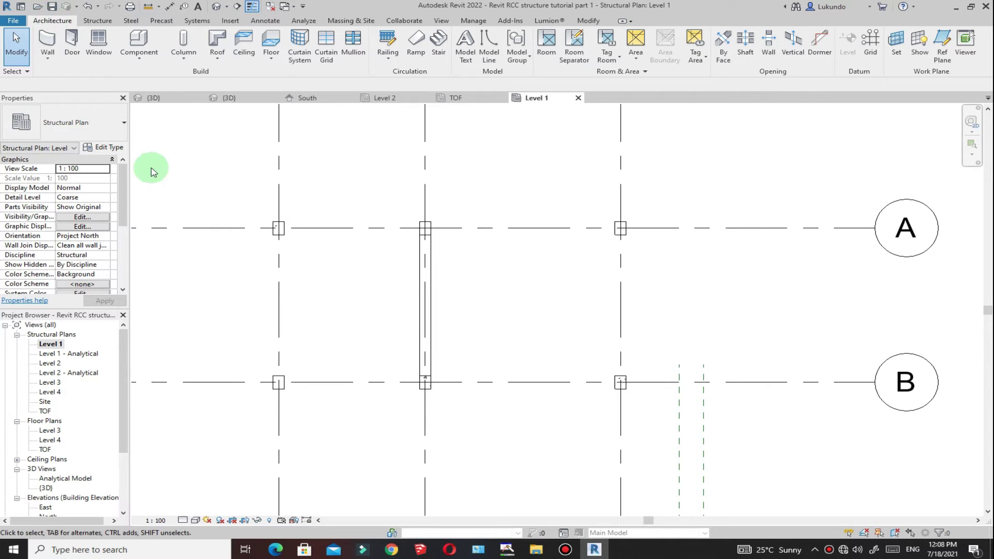
pyautogui.click(439, 42)
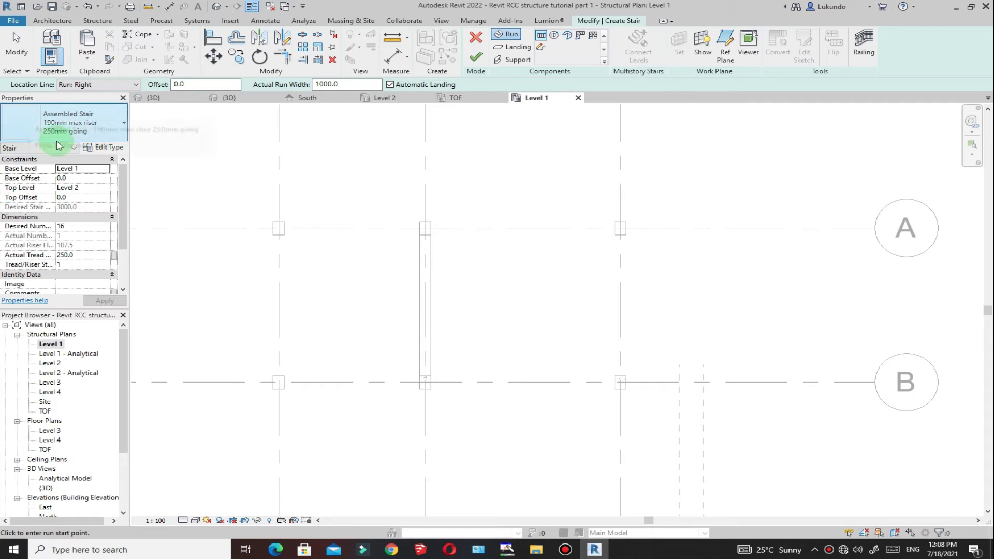
pyautogui.click(124, 122)
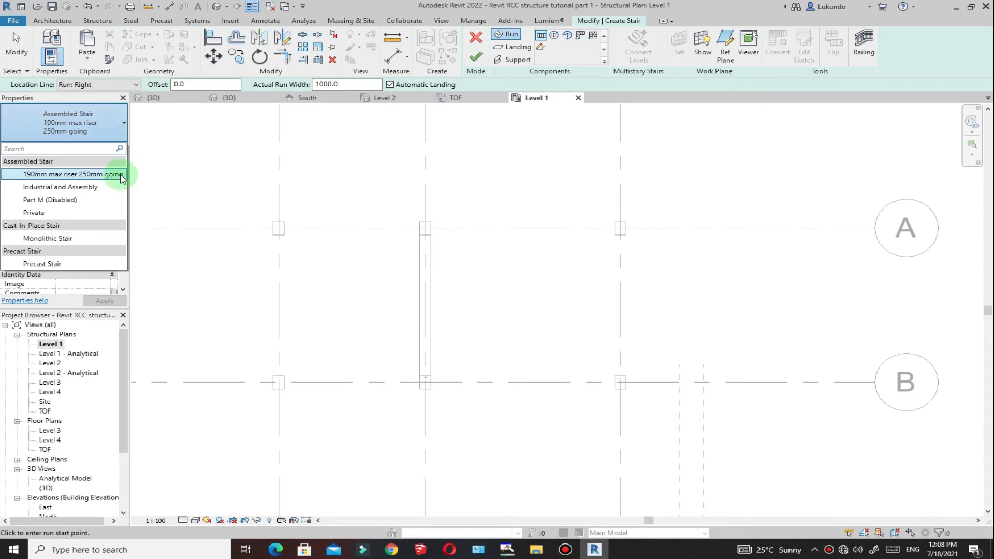
pyautogui.click(46, 238)
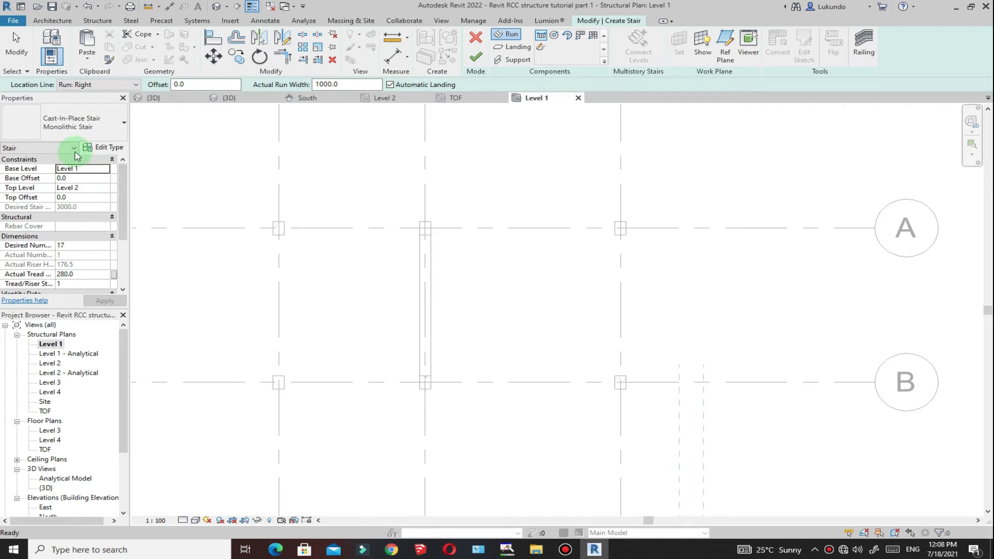
pyautogui.click(105, 148)
# Try to set the Monolithic Stair type's maximum riser height to 150, minimum tread depth to 250 and minimum run width to 1200
pyautogui.click(464, 201)
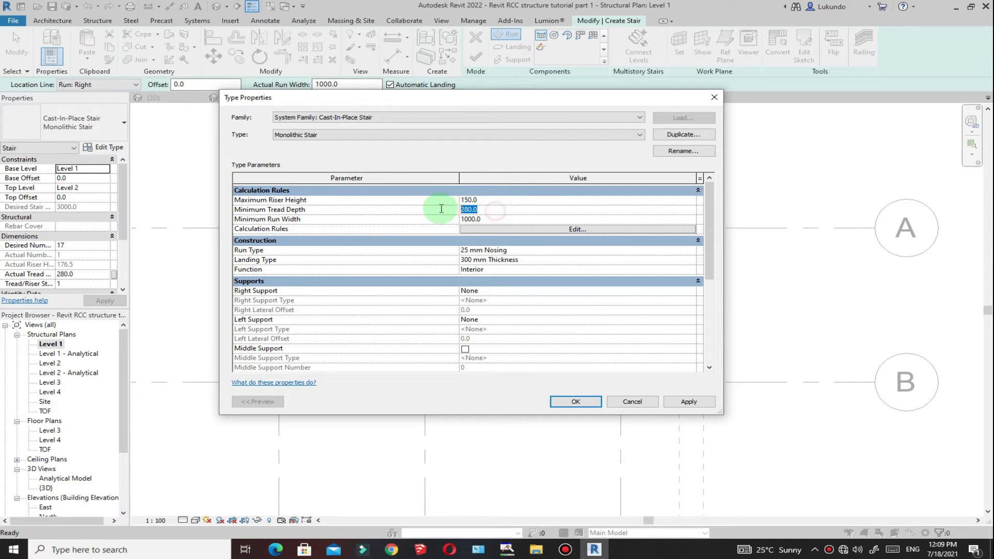
pyautogui.write('250')
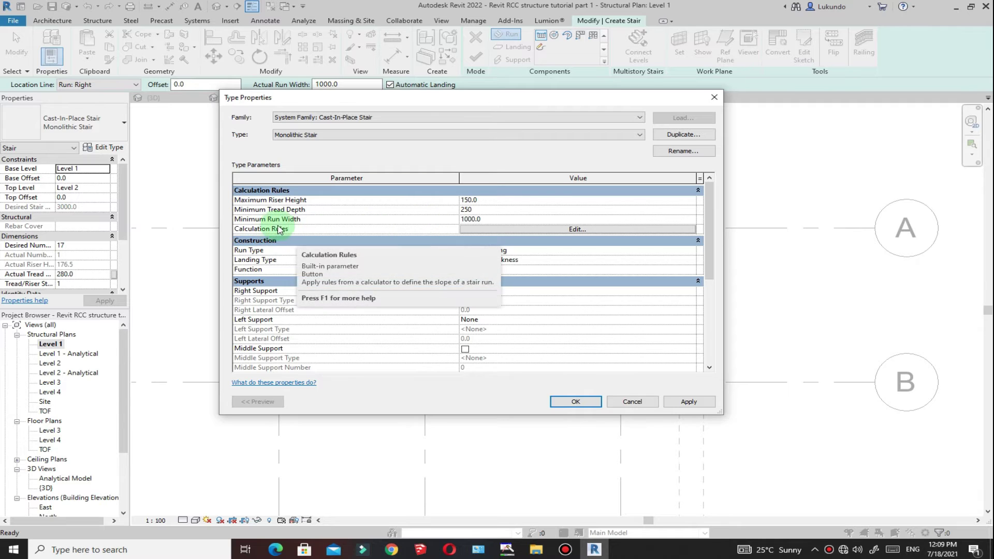
pyautogui.click(495, 220)
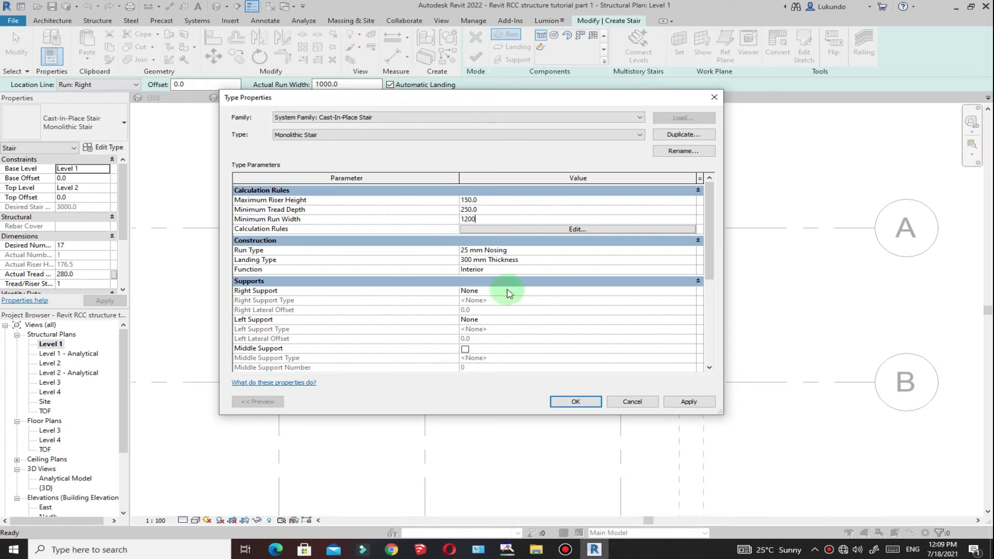
pyautogui.click(689, 404)
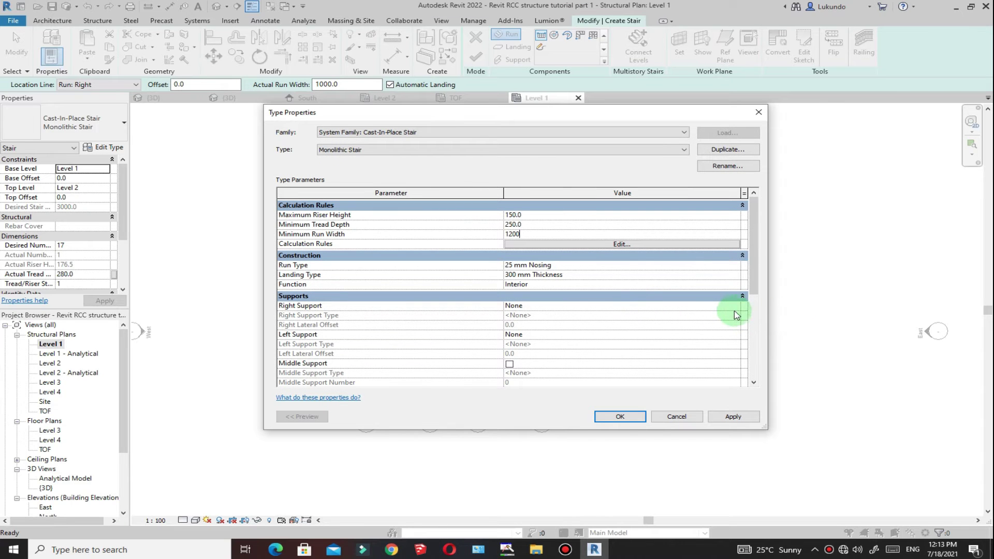
pyautogui.moveTo(543, 117); pyautogui.dragTo(489, 118)
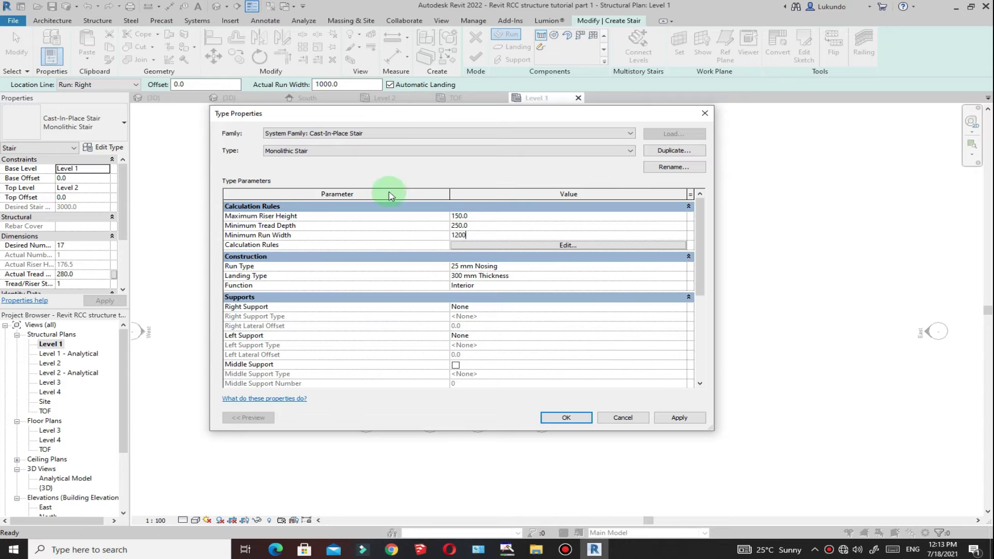
pyautogui.click(672, 153)
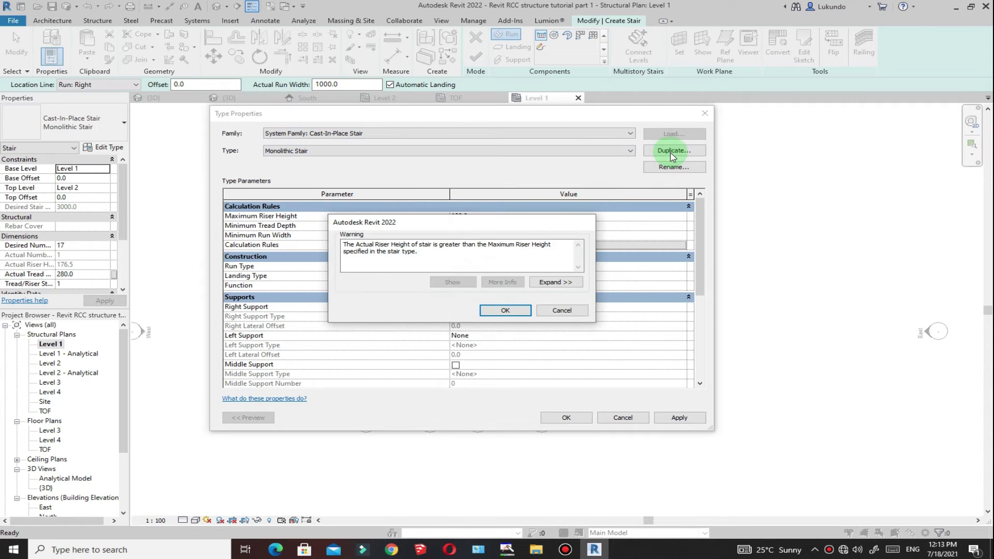
pyautogui.click(564, 310)
# Duplicate the stair type as Monolithic Stair 2 with maximum riser height 150, minimum tread depth 250 and minimum run width 1200
pyautogui.click(686, 151)
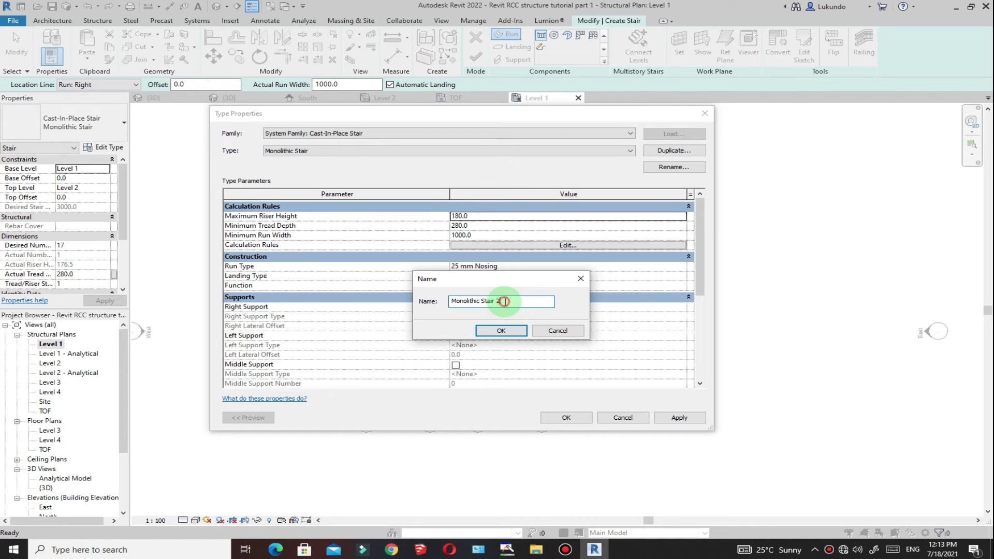
pyautogui.click(500, 330)
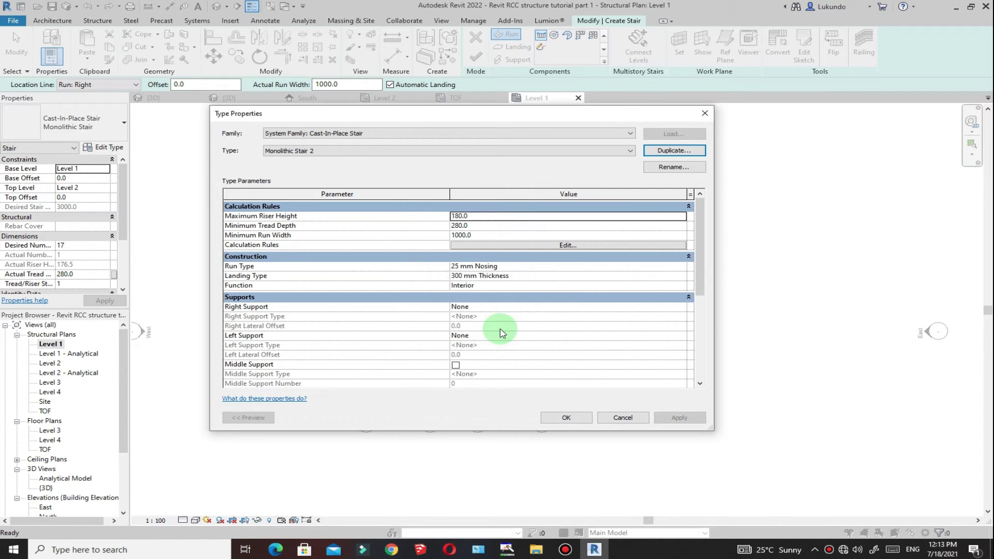
pyautogui.click(474, 216)
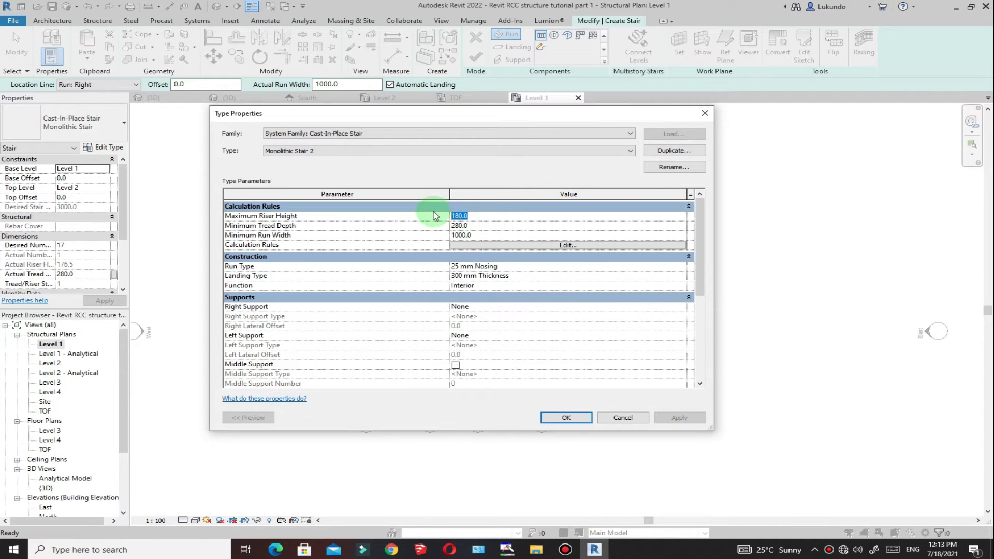
pyautogui.write('1200')
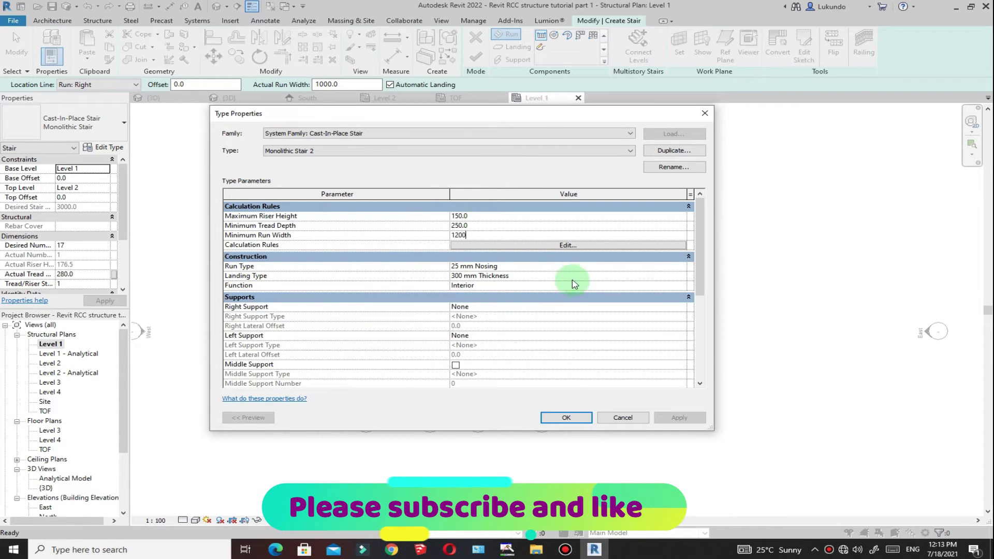
# Set the monolithic thickness of the stair's landing type to 200 and accept the stair type properties
pyautogui.click(682, 276)
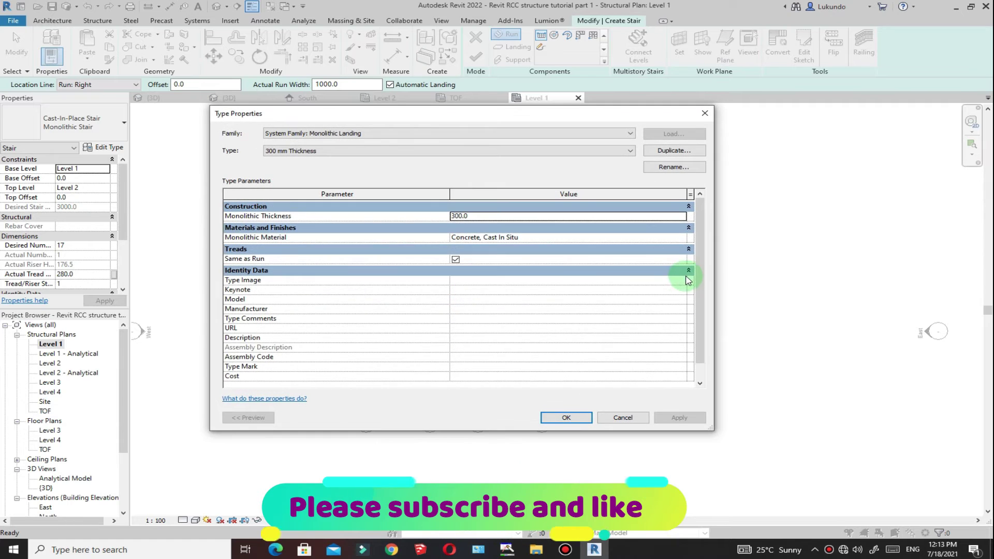
pyautogui.click(499, 215)
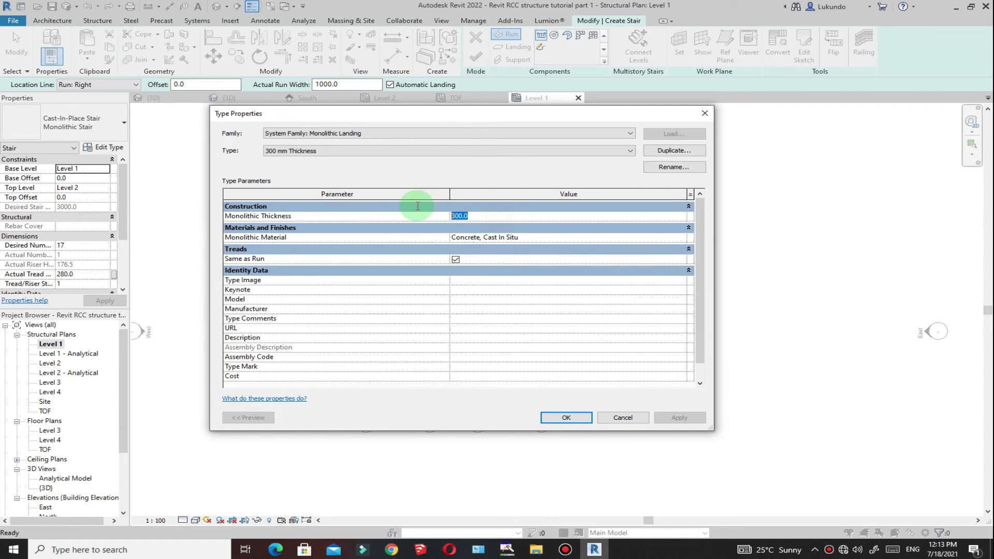
pyautogui.write('200')
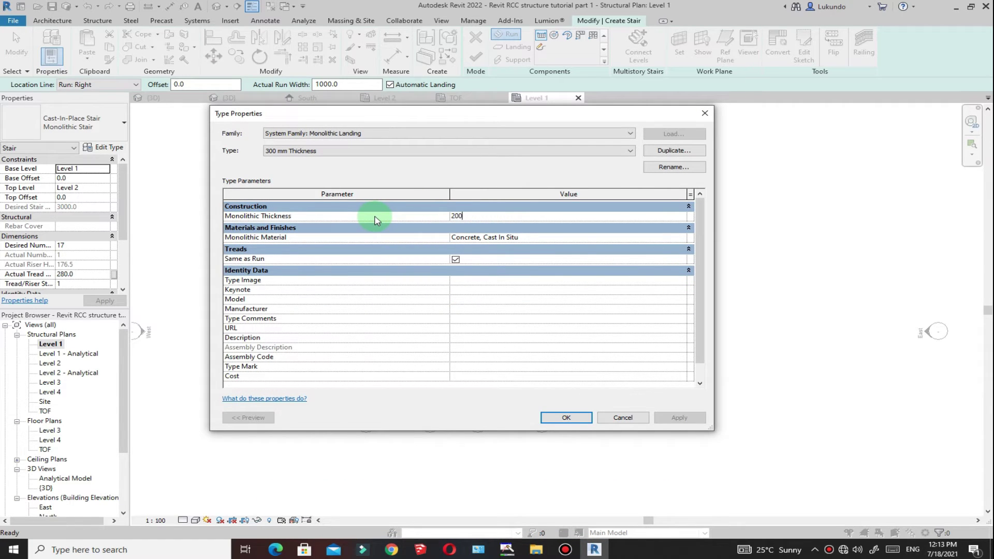
pyautogui.click(567, 418)
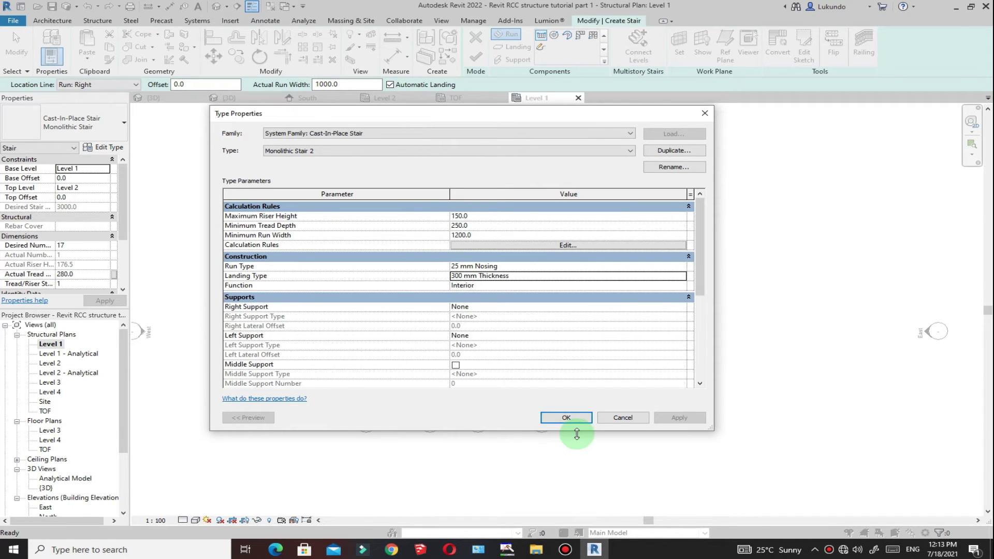
pyautogui.click(568, 418)
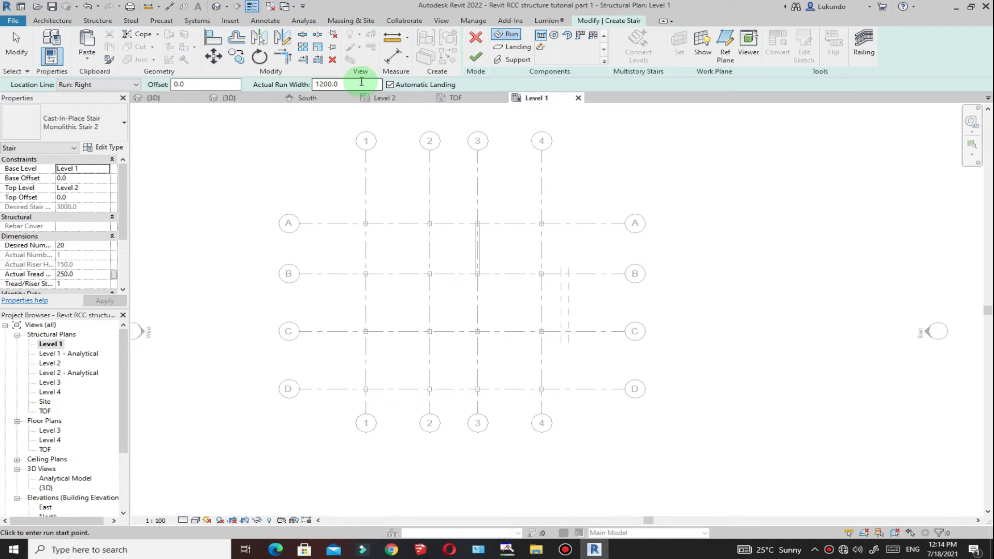
# Draw the first stair run 2250 mm long with 10 risers, starting on grid 3, 600 mm from grid B, using location line Run: Right
pyautogui.scroll(3, 506, 250)
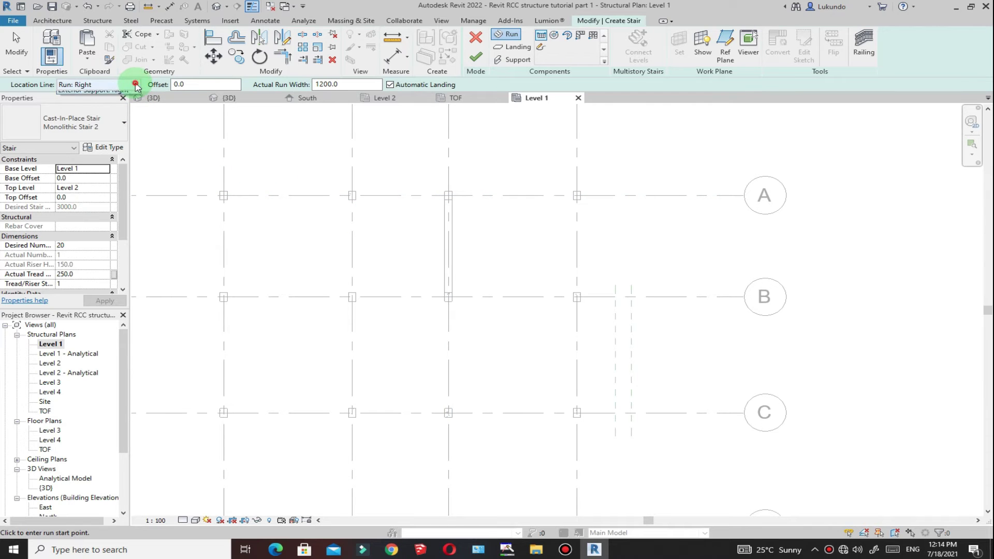
pyautogui.click(136, 85)
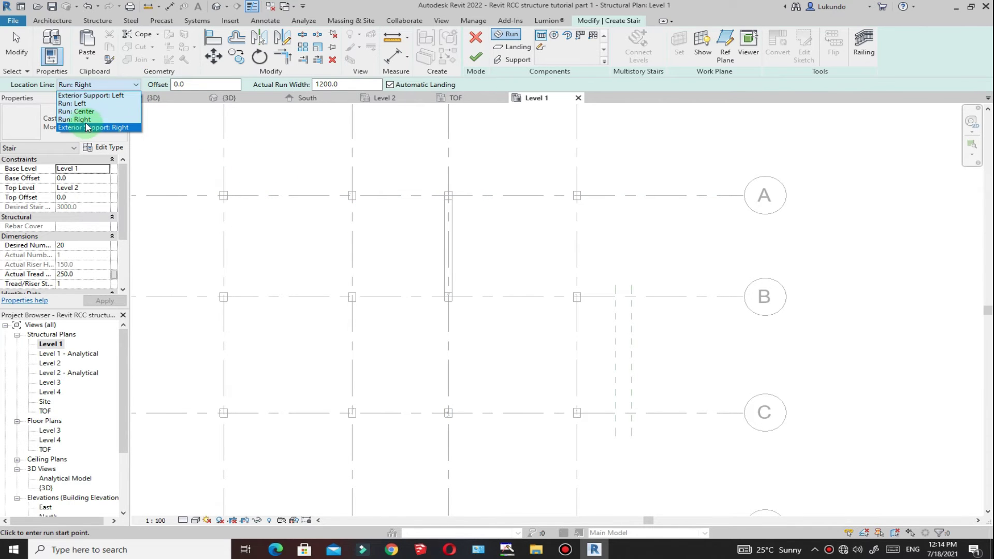
pyautogui.click(81, 104)
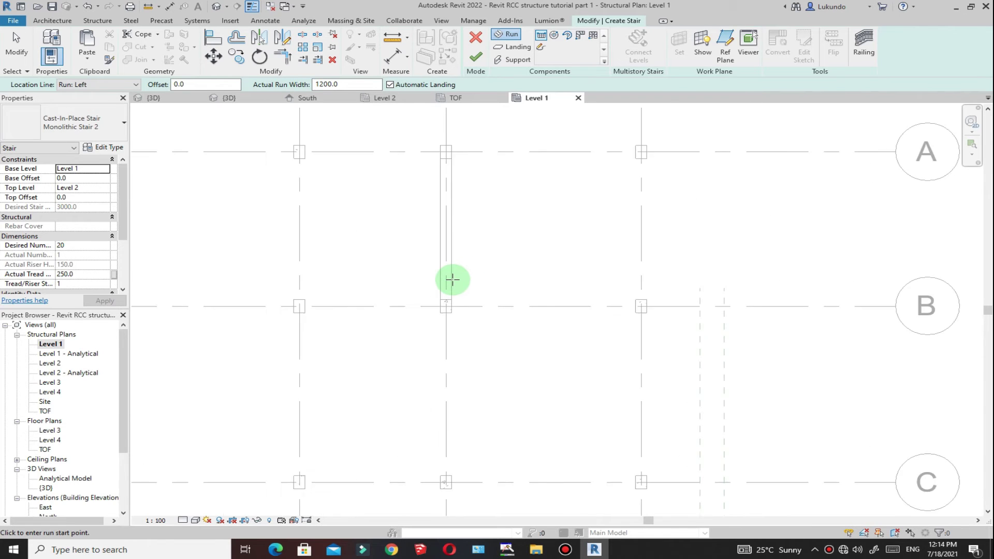
pyautogui.scroll(2, 447, 282)
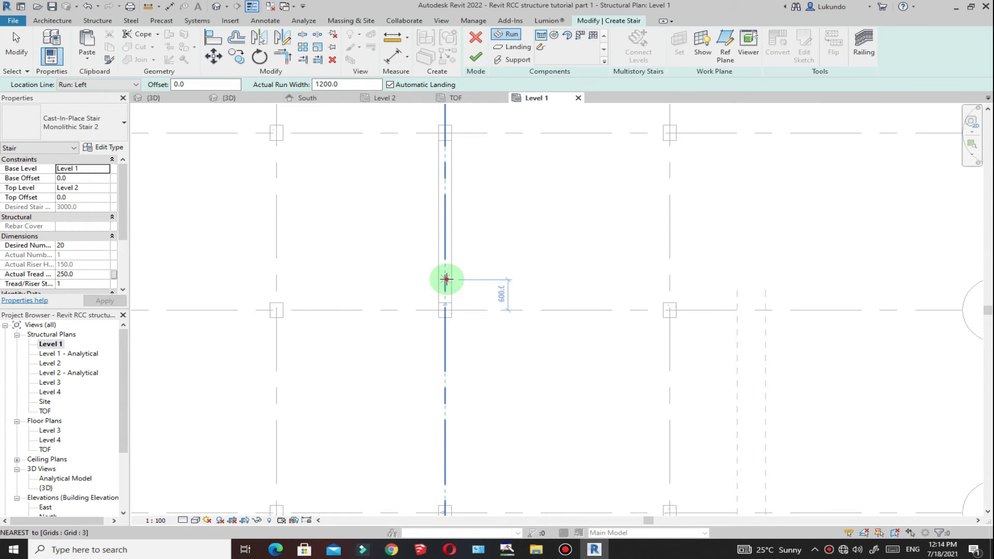
pyautogui.click(446, 280)
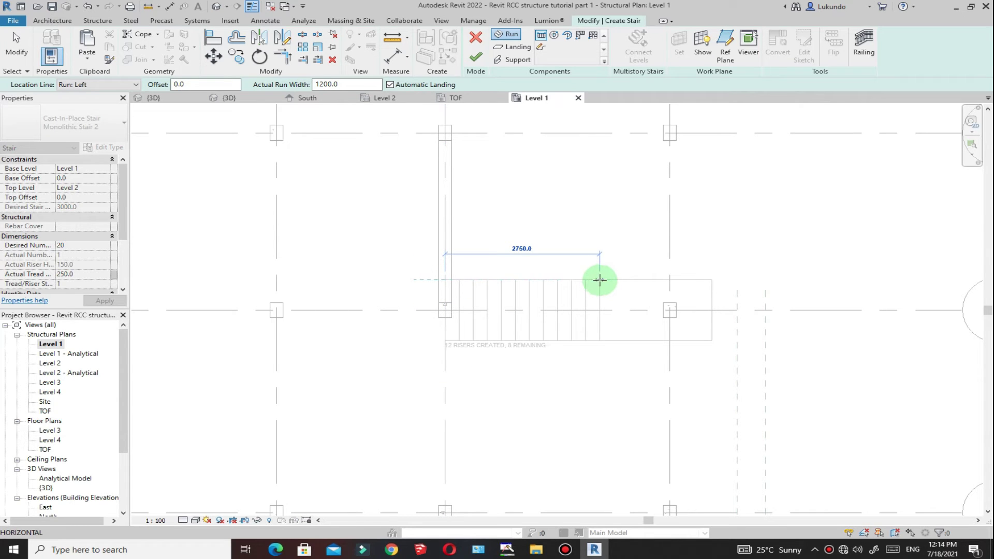
pyautogui.click(136, 84)
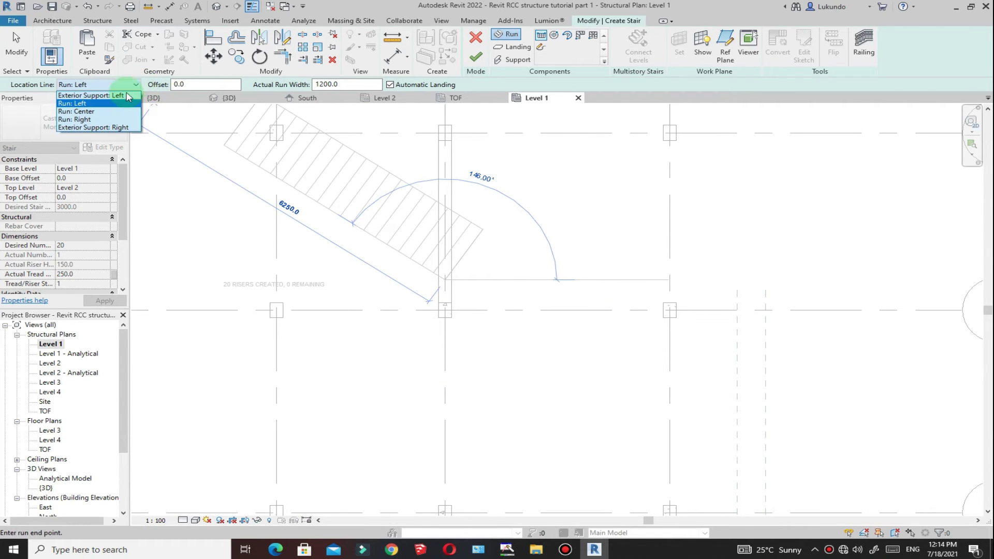
pyautogui.click(75, 120)
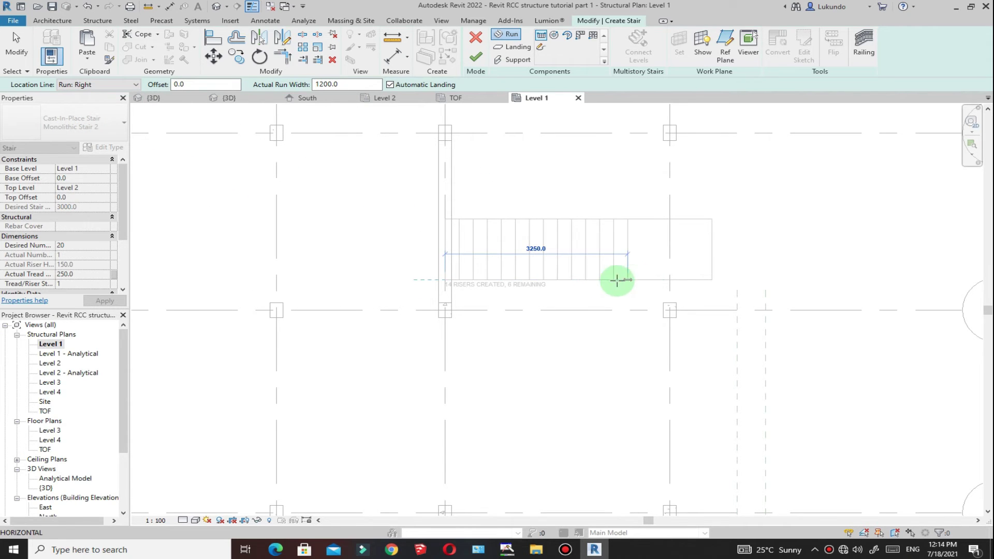
pyautogui.scroll(3, 526, 285)
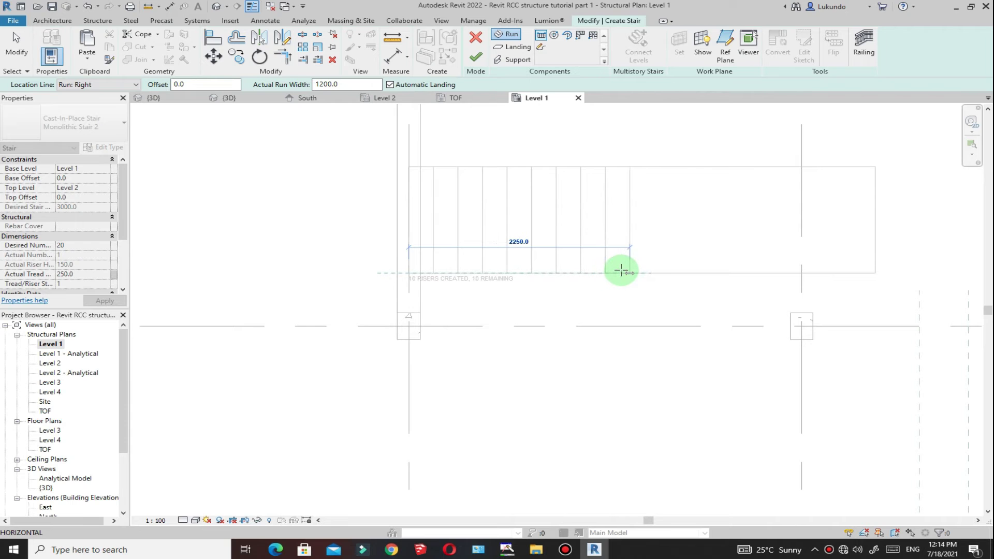
pyautogui.click(621, 270)
pyautogui.scroll(-2, 628, 295)
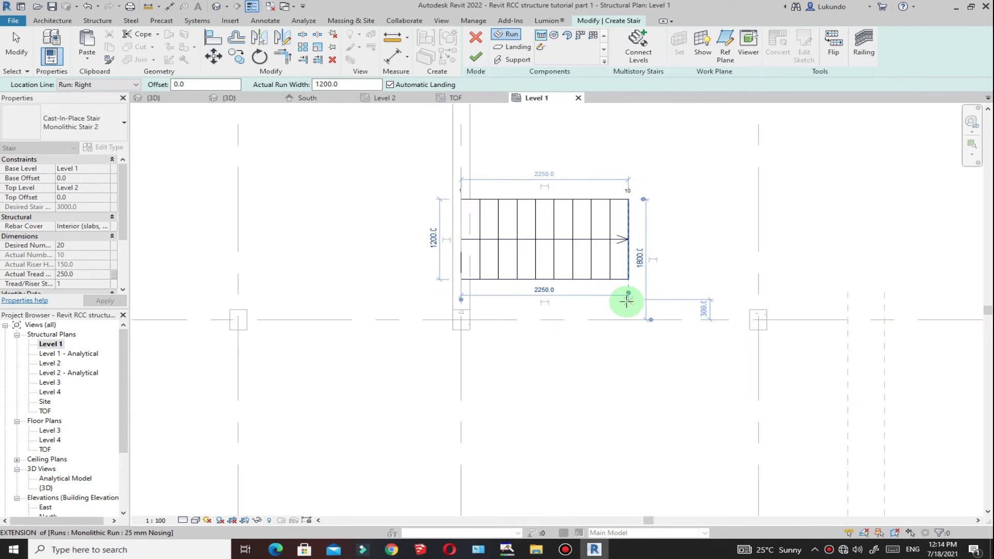
# Draw the return run with location line Run: Left from the first run's end corner back to grid 3, and finish the stair
pyautogui.scroll(1, 629, 238)
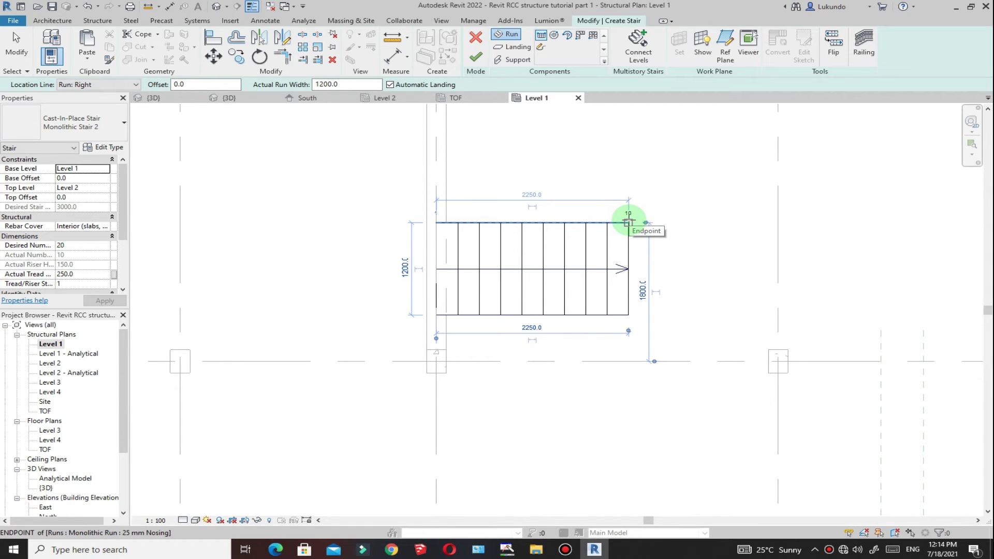
pyautogui.click(136, 84)
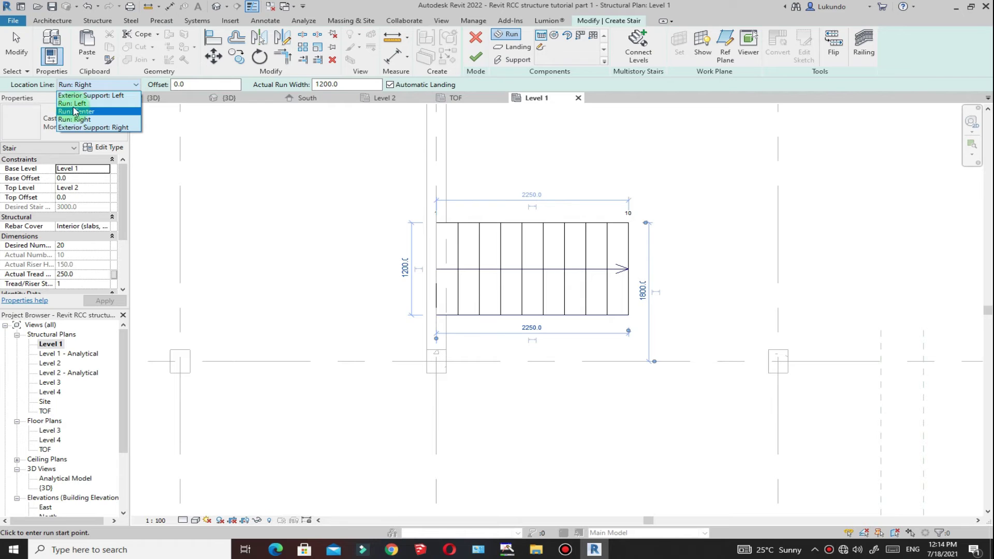
pyautogui.click(72, 103)
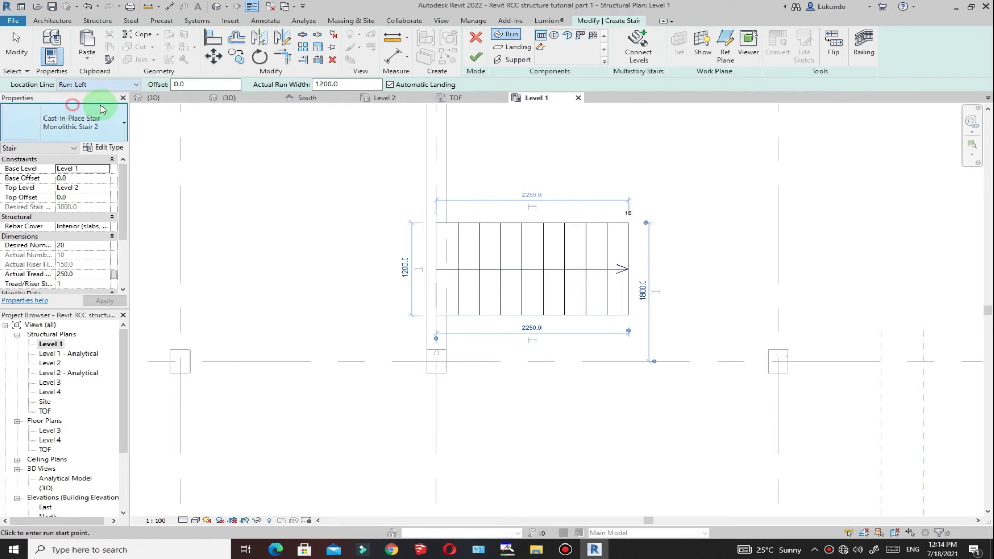
pyautogui.click(628, 222)
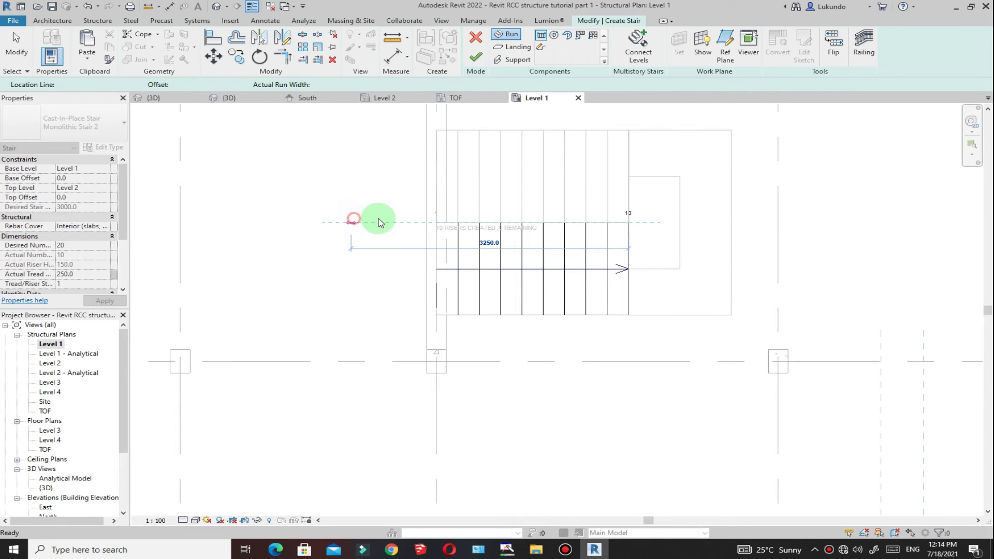
pyautogui.click(436, 223)
pyautogui.scroll(-2, 482, 233)
pyautogui.scroll(-2, 489, 238)
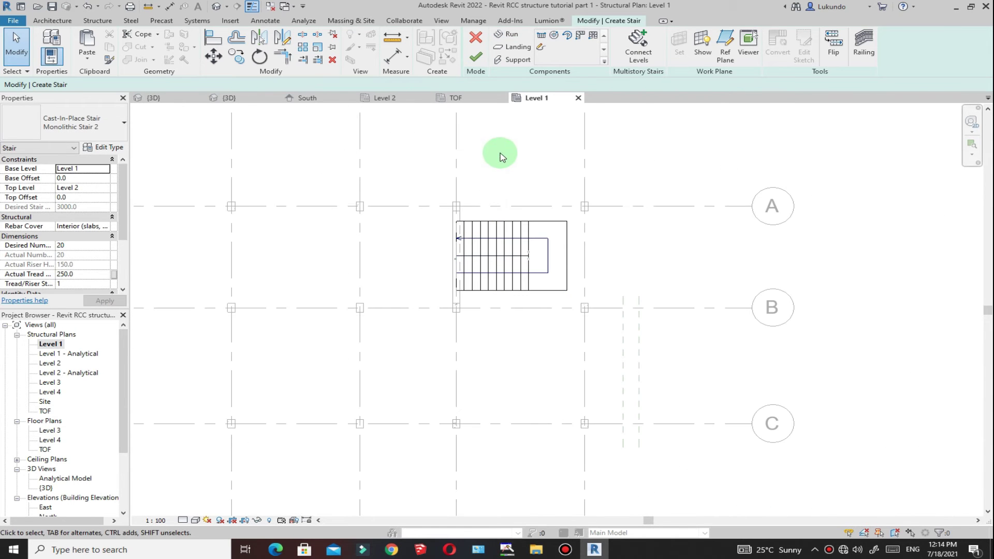
pyautogui.press('Return')
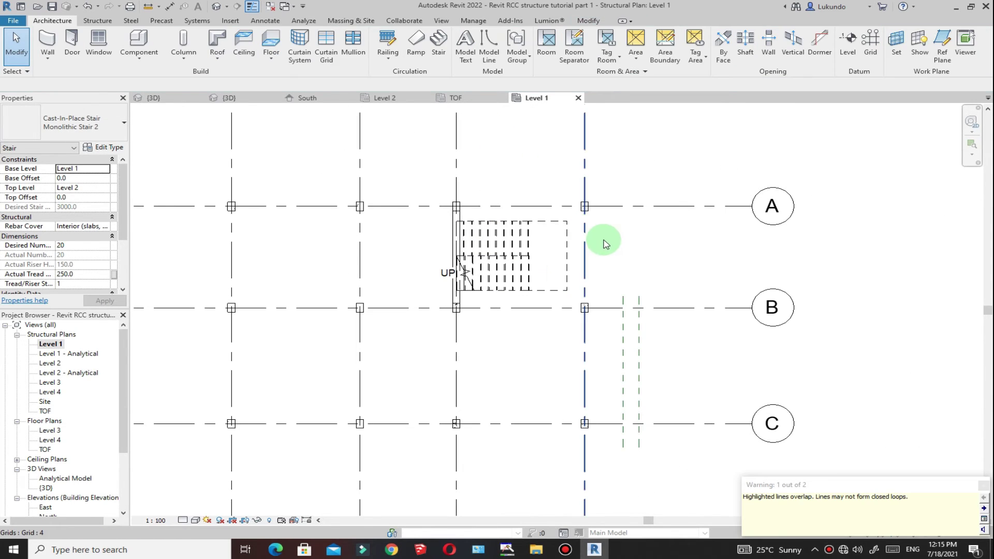
pyautogui.click(984, 487)
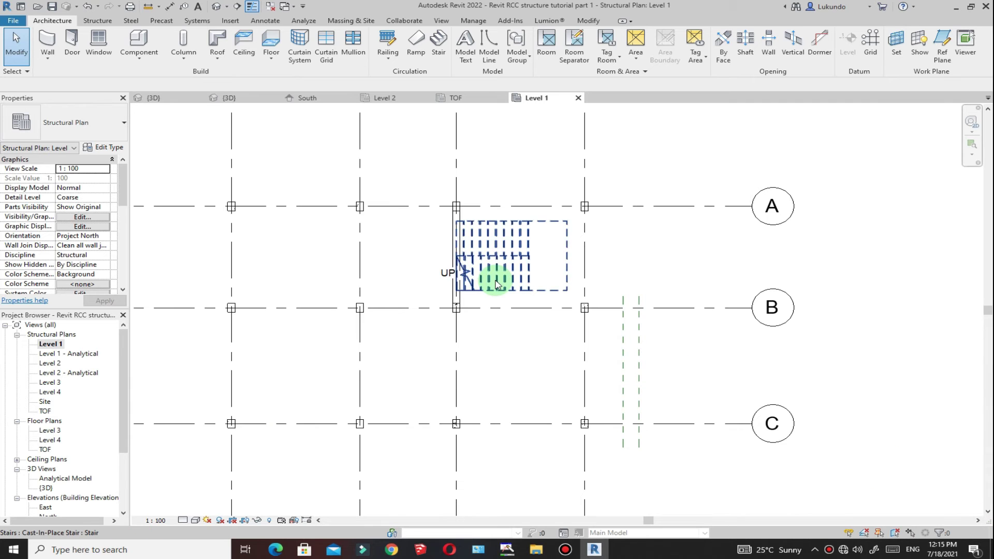
# Examine the structure in the 3D view to look for the new staircase below the Level 2 slab
pyautogui.scroll(-3, 492, 277)
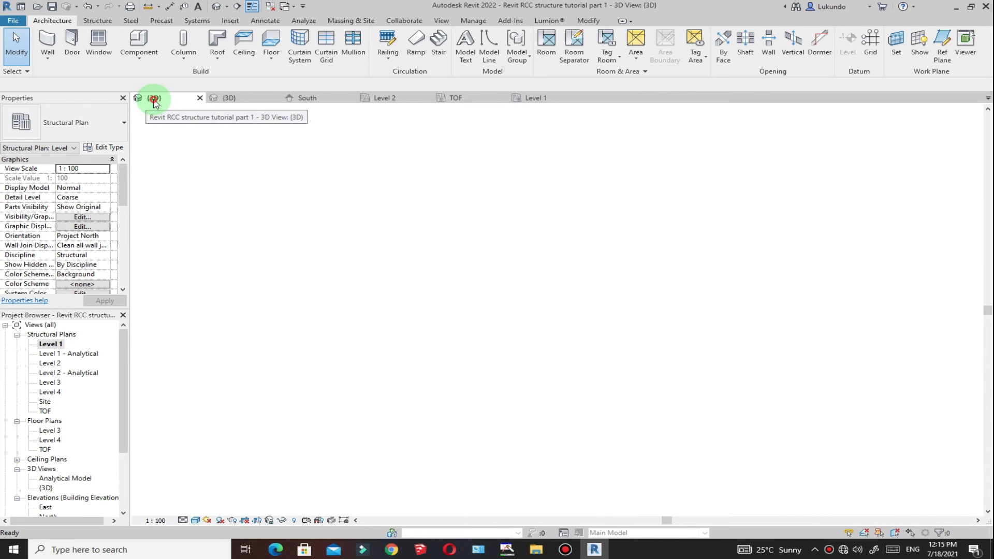
pyautogui.click(148, 99)
pyautogui.keyDown('shift'); pyautogui.moveTo(606, 342); pyautogui.dragTo(533, 310, button='middle'); pyautogui.keyUp('shift')
pyautogui.scroll(4, 601, 322)
pyautogui.scroll(-4, 600, 322)
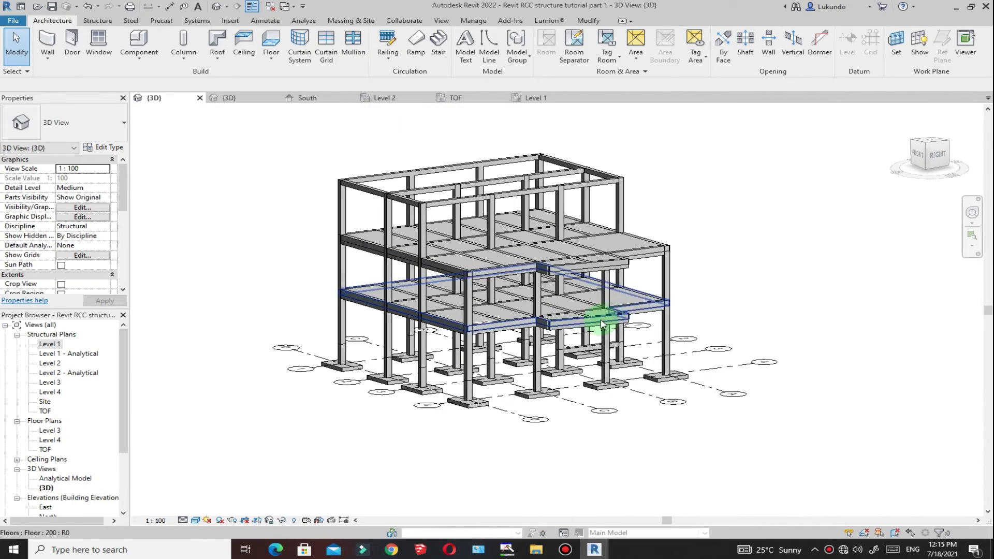
pyautogui.scroll(2, 499, 236)
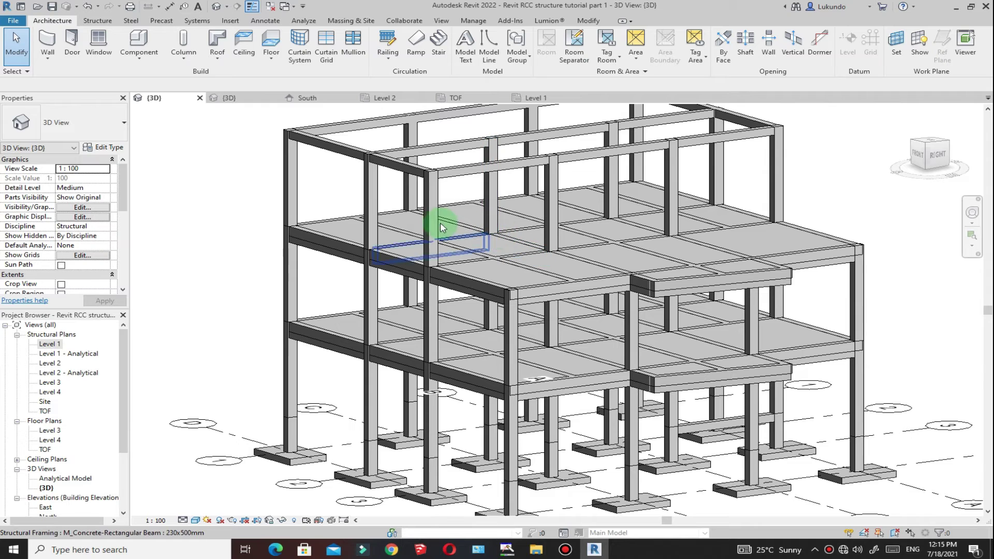
pyautogui.scroll(-2, 513, 249)
pyautogui.scroll(3, 510, 273)
pyautogui.scroll(-3, 510, 273)
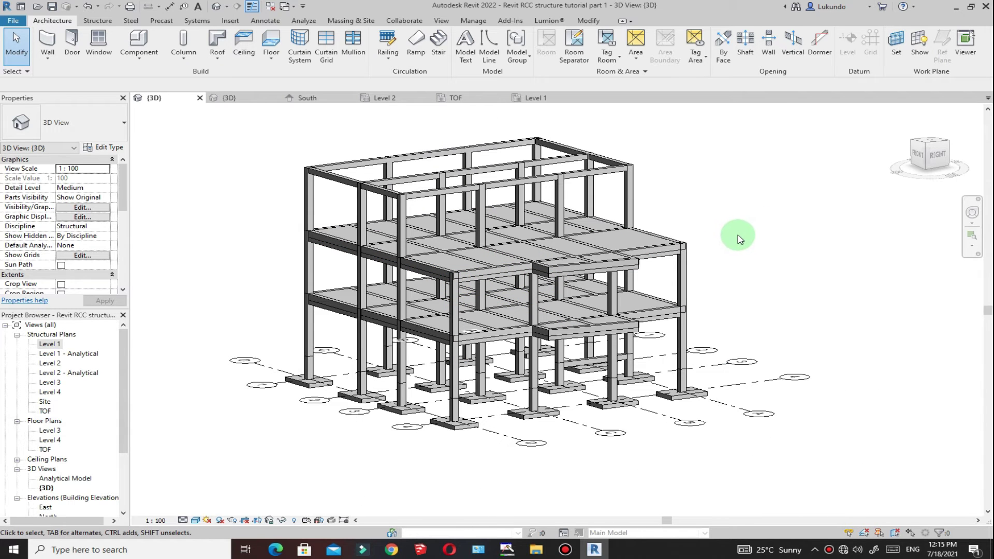
# Turn on the Stairs model category in the 3D view's visibility/graphic overrides
pyautogui.press('g')
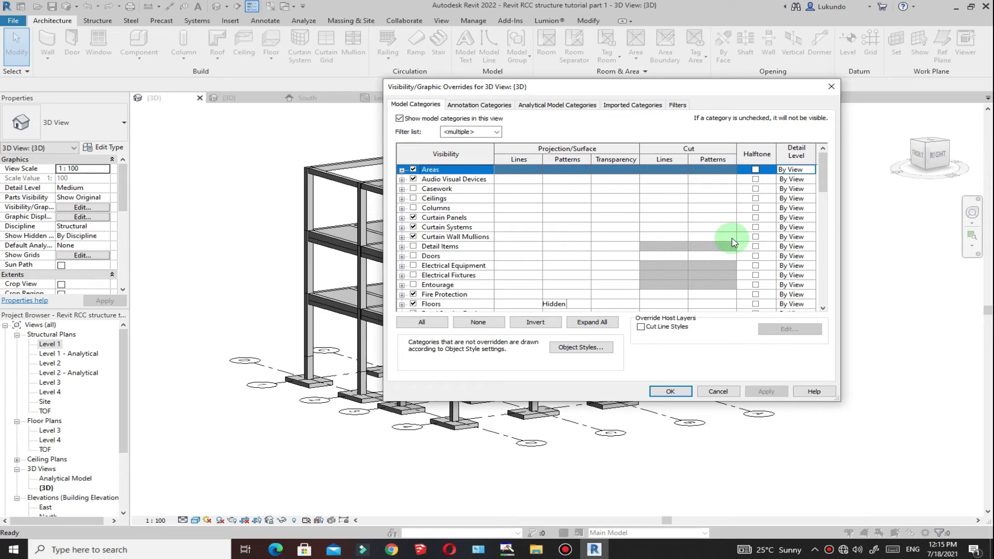
pyautogui.click(441, 238)
pyautogui.scroll(-9, 441, 241)
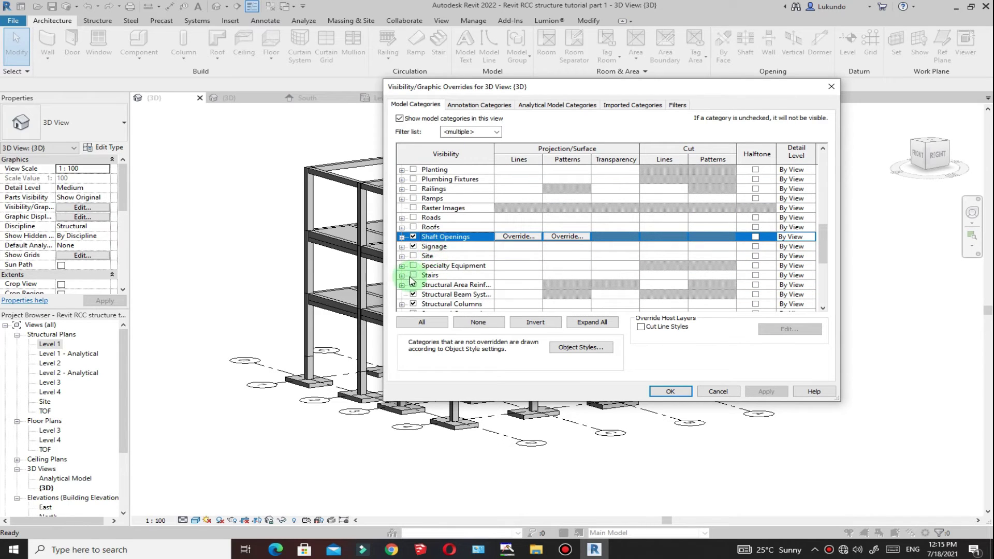
pyautogui.click(413, 276)
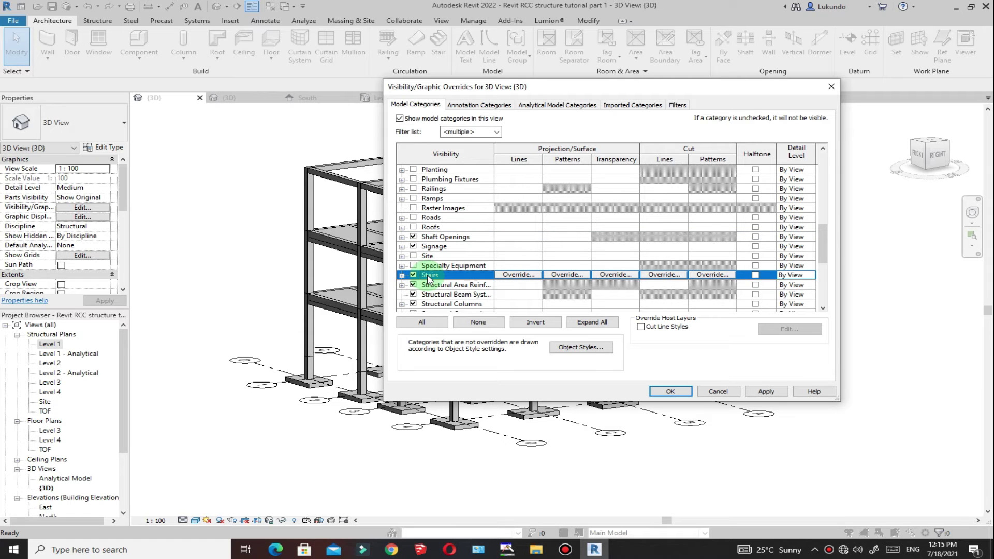
pyautogui.click(767, 392)
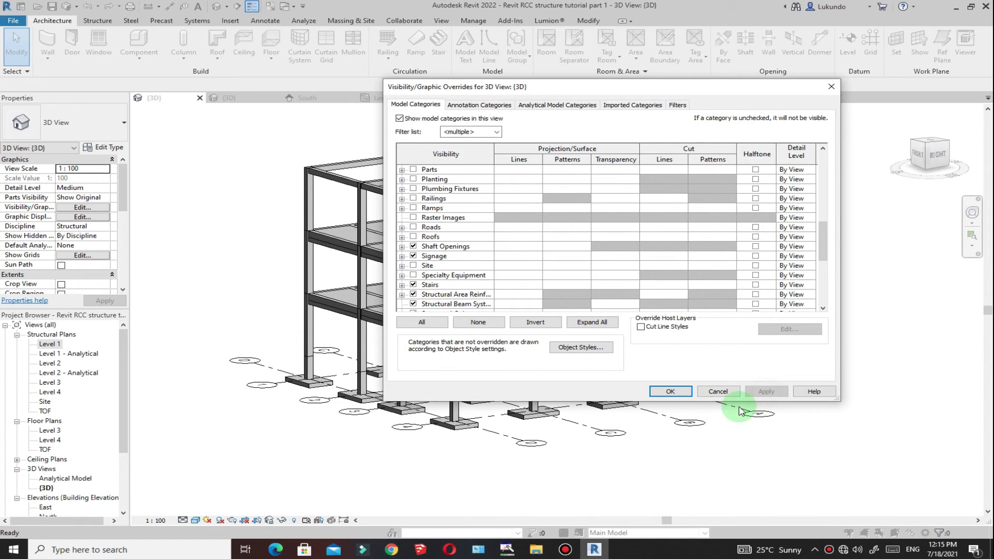
pyautogui.click(670, 392)
# Examine the staircase's flights and landing from several sides in the 3D view
pyautogui.keyDown('shift'); pyautogui.moveTo(880, 305); pyautogui.dragTo(766, 293, button='middle'); pyautogui.keyUp('shift')
pyautogui.keyDown('shift'); pyautogui.moveTo(666, 322); pyautogui.dragTo(628, 282, button='middle'); pyautogui.keyUp('shift')
pyautogui.scroll(3, 834, 342)
pyautogui.moveTo(834, 341); pyautogui.dragTo(437, 262, button='middle')
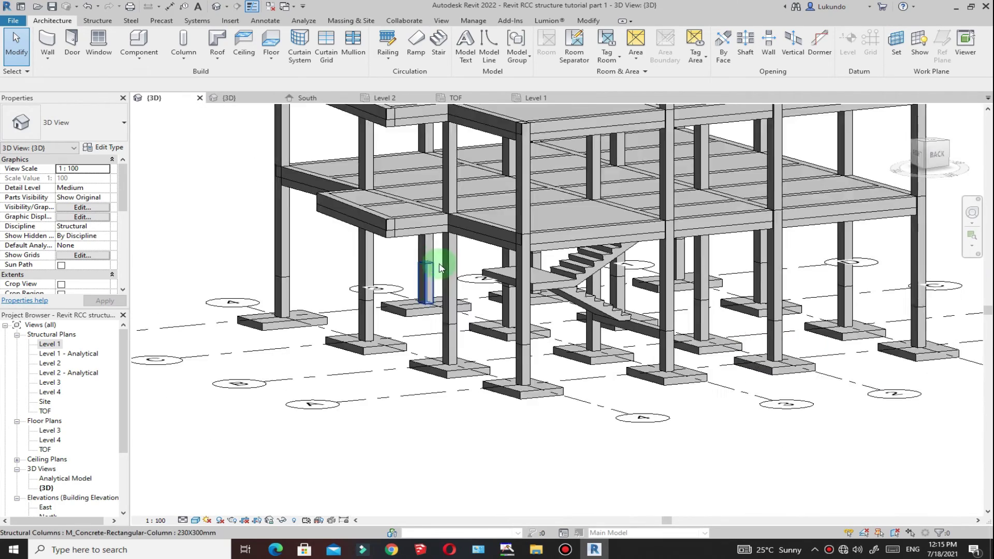
pyautogui.scroll(-2, 765, 326)
pyautogui.keyDown('shift'); pyautogui.moveTo(792, 257); pyautogui.dragTo(690, 300, button='middle'); pyautogui.keyUp('shift')
pyautogui.scroll(3, 622, 318)
pyautogui.scroll(-3, 516, 313)
pyautogui.scroll(-3, 516, 313)
pyautogui.keyDown('shift'); pyautogui.moveTo(378, 251); pyautogui.dragTo(707, 246, button='middle'); pyautogui.keyUp('shift')
pyautogui.scroll(-2, 708, 246)
pyautogui.scroll(6, 565, 287)
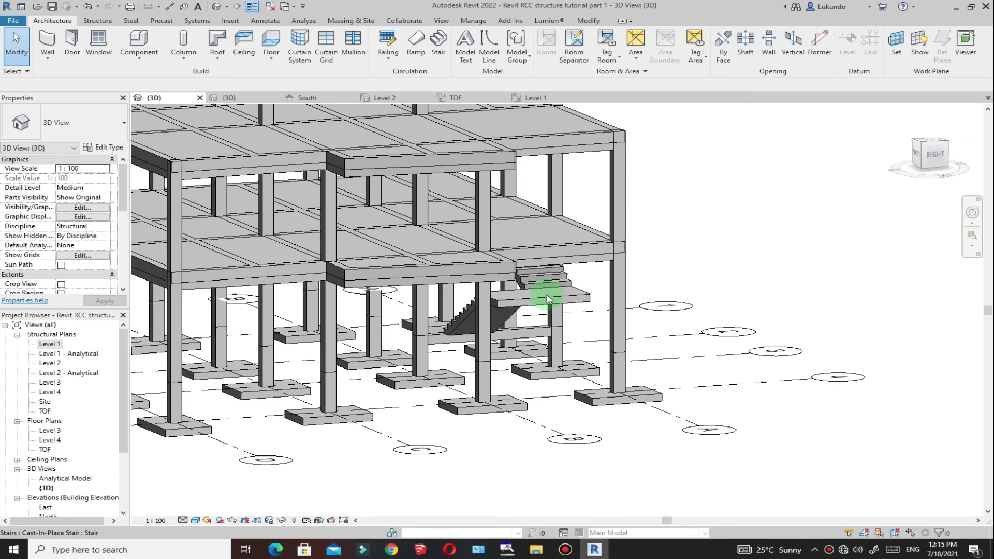
pyautogui.scroll(-4, 710, 311)
pyautogui.scroll(4, 628, 311)
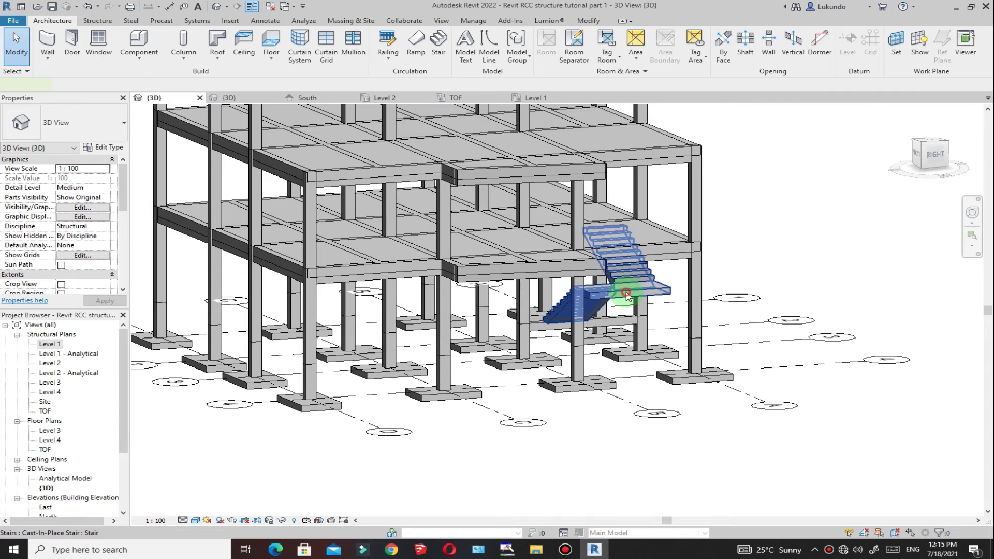
pyautogui.click(627, 295)
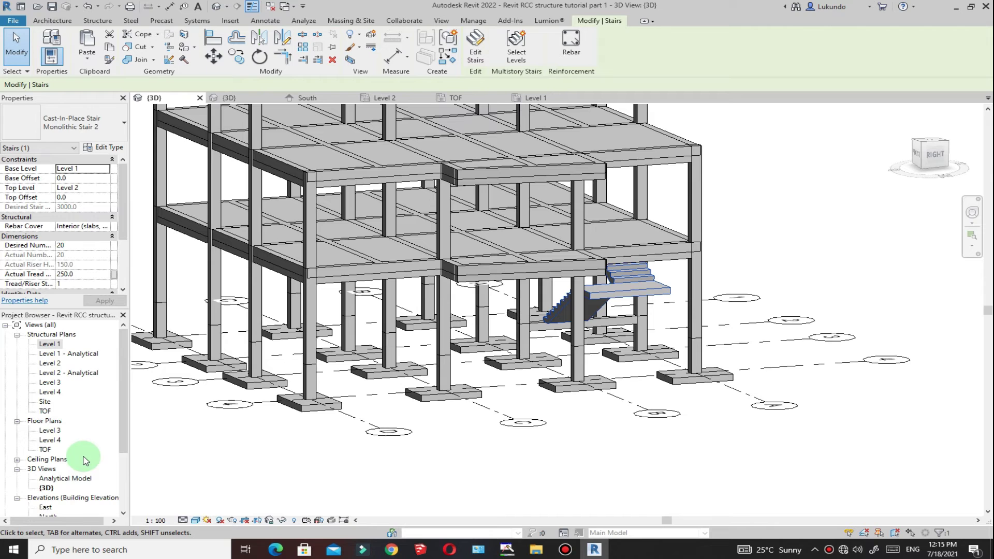
pyautogui.moveTo(122, 382); pyautogui.dragTo(126, 406)
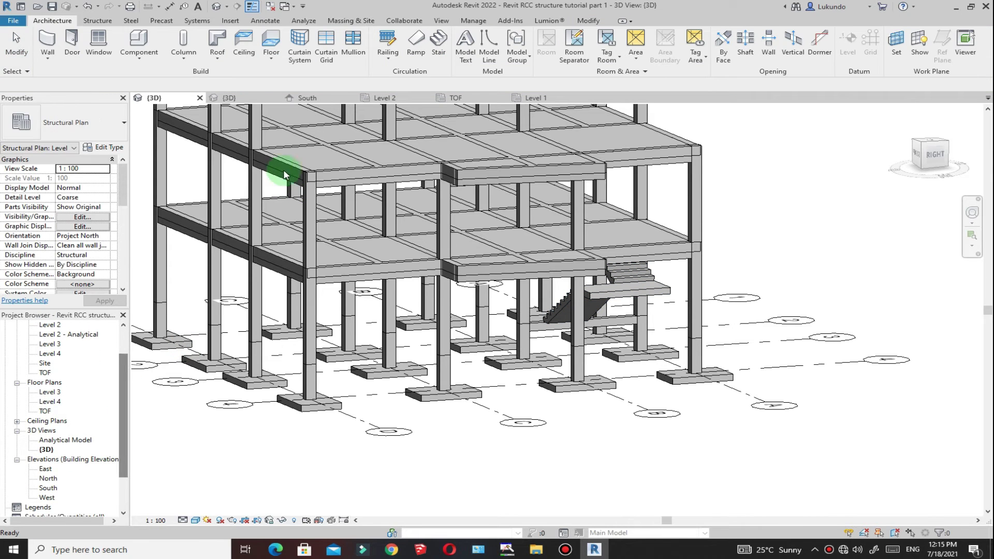
# Inspect the staircase's position between grids A and B in the Level 1 structural plan
pyautogui.click(534, 98)
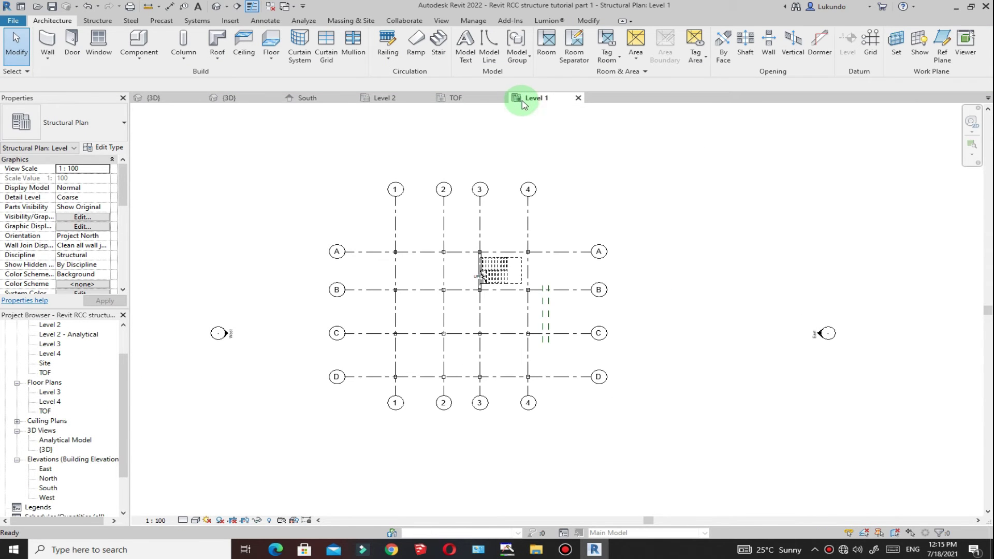
pyautogui.scroll(6, 485, 237)
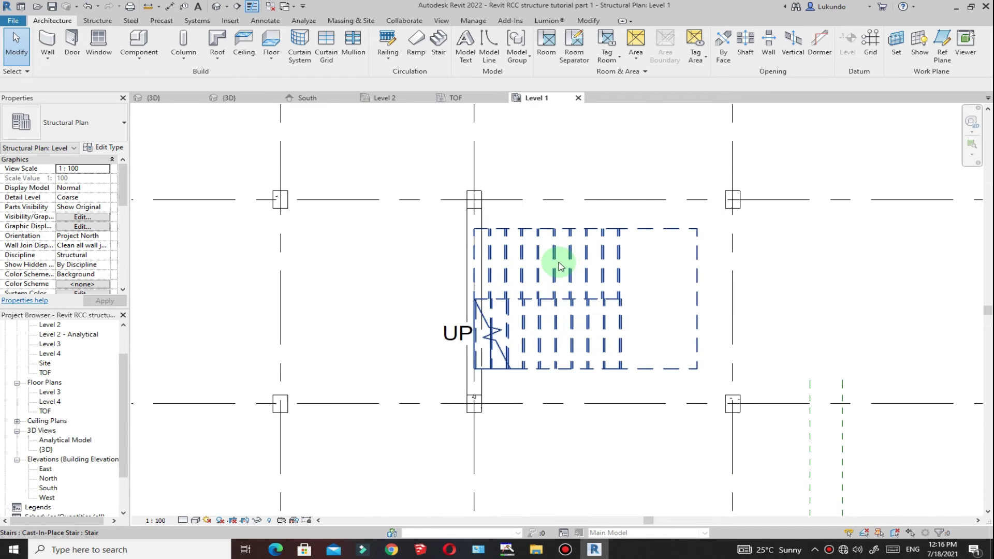
pyautogui.scroll(-3, 556, 262)
pyautogui.scroll(1, 555, 293)
pyautogui.click(483, 296)
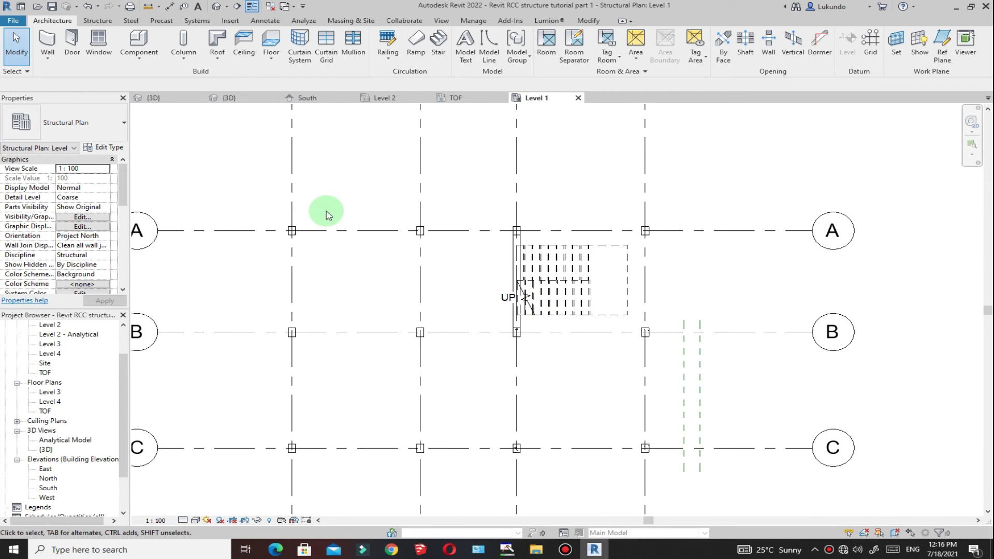
pyautogui.click(372, 382)
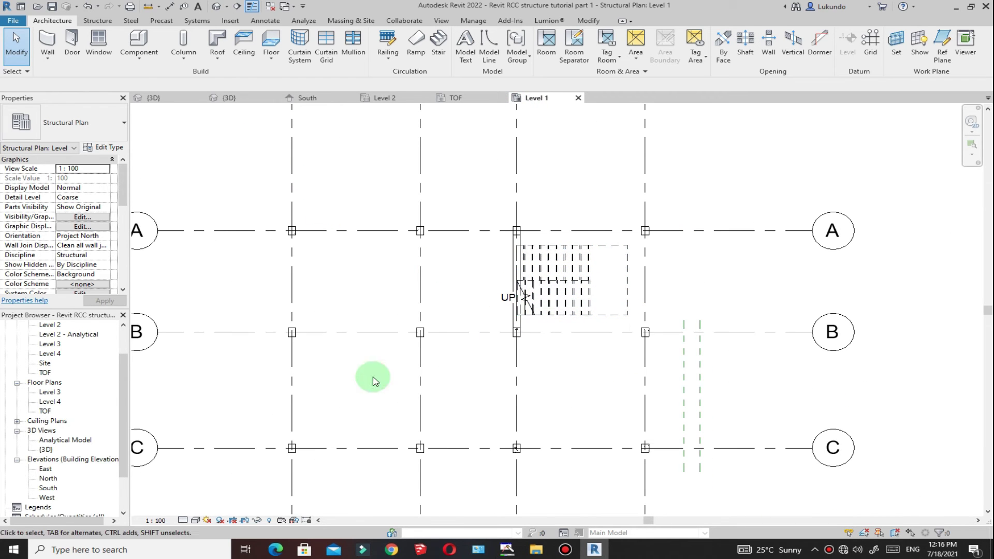
# Open the South elevation and check the stair flights between Level 1 and Level 2
pyautogui.doubleClick(48, 488)
pyautogui.scroll(2, 523, 388)
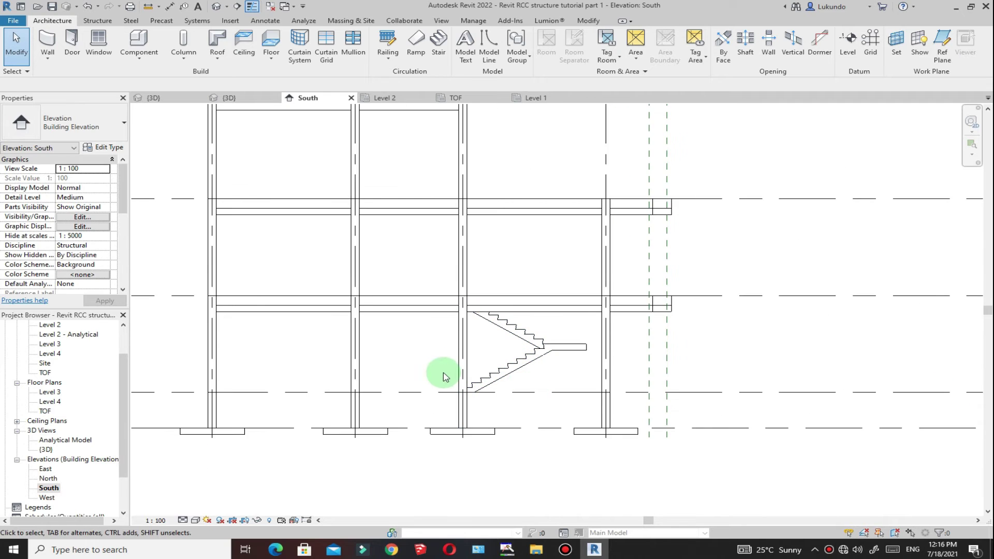
pyautogui.scroll(-2, 444, 377)
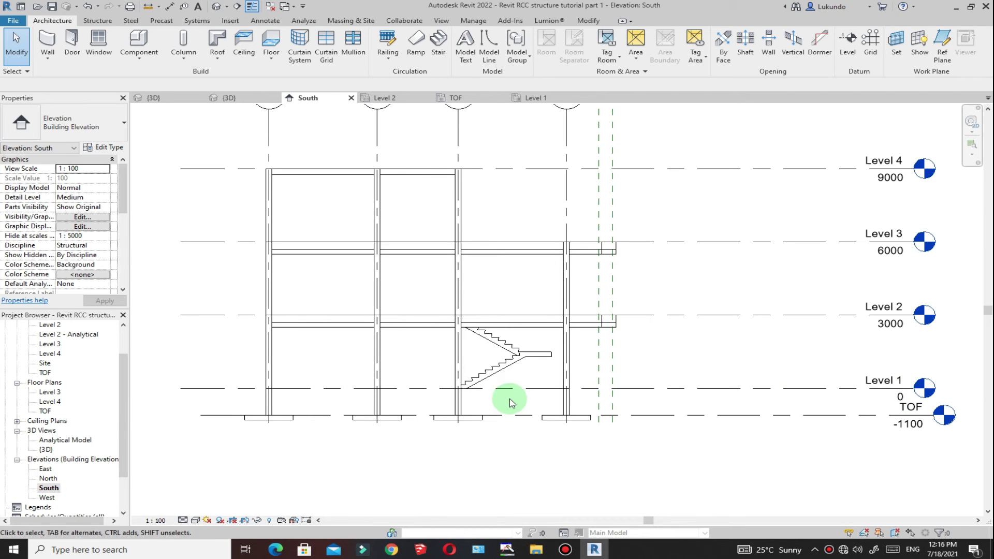
# Extend the Level 1 to Level 2 staircase up to Level 3 as a multistory stair in the South elevation
pyautogui.click(508, 371)
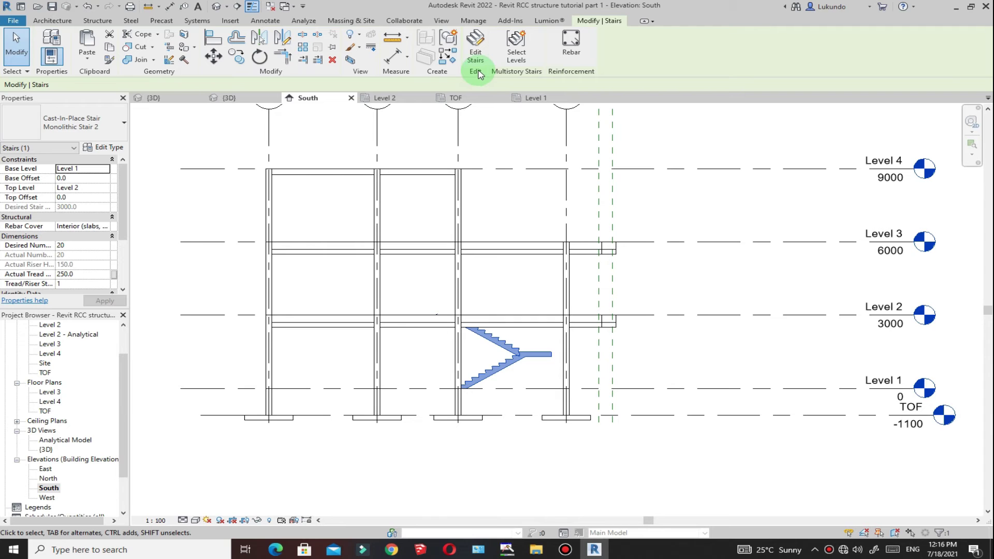
pyautogui.click(511, 53)
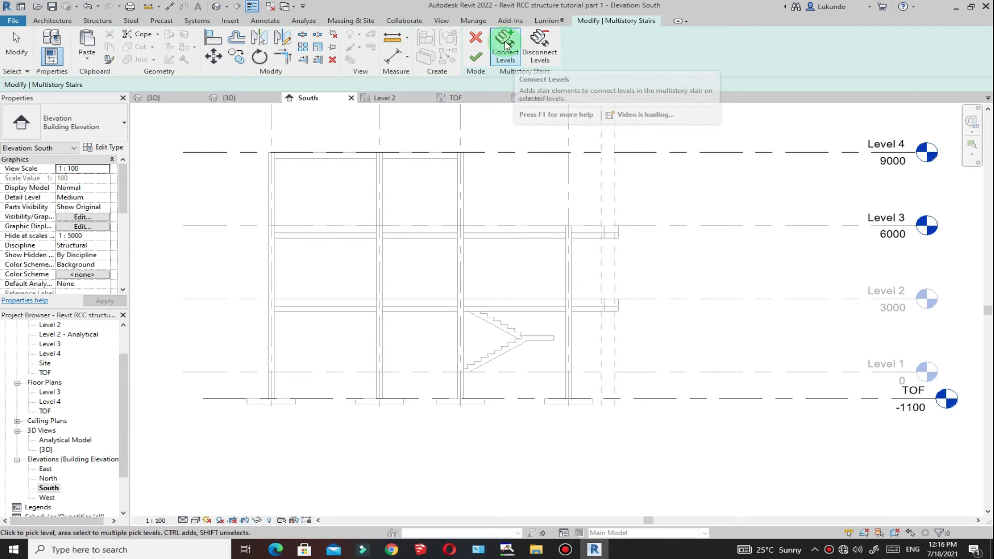
pyautogui.click(746, 231)
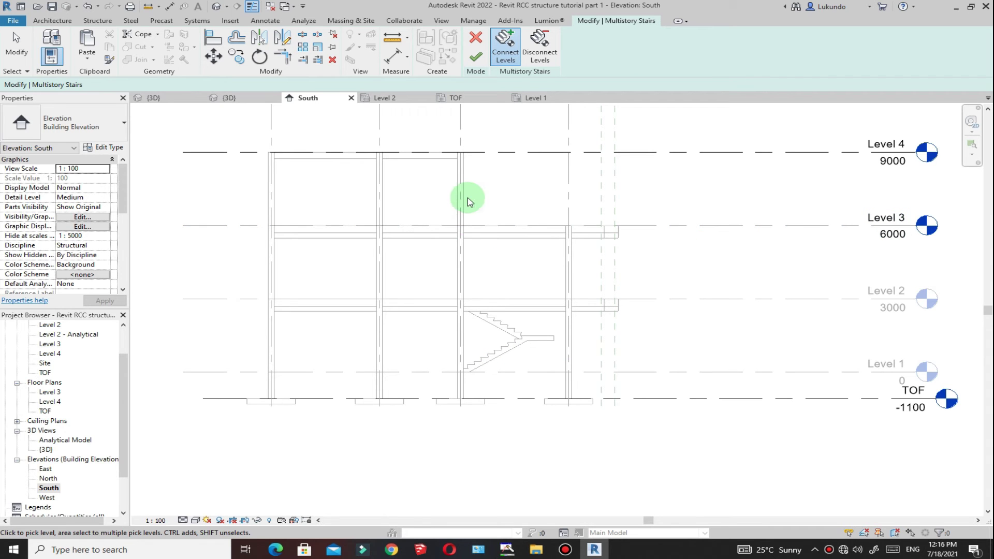
pyautogui.click(701, 225)
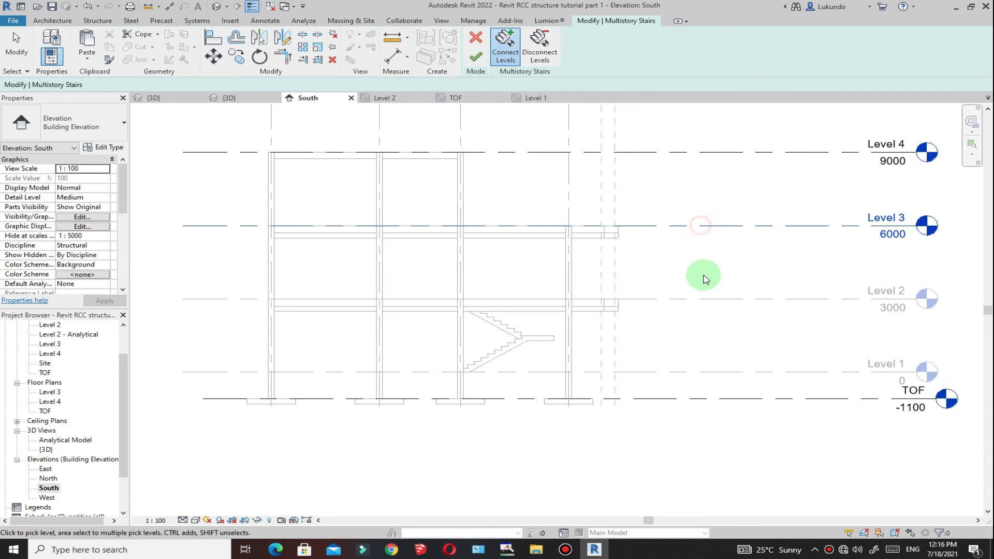
pyautogui.click(474, 57)
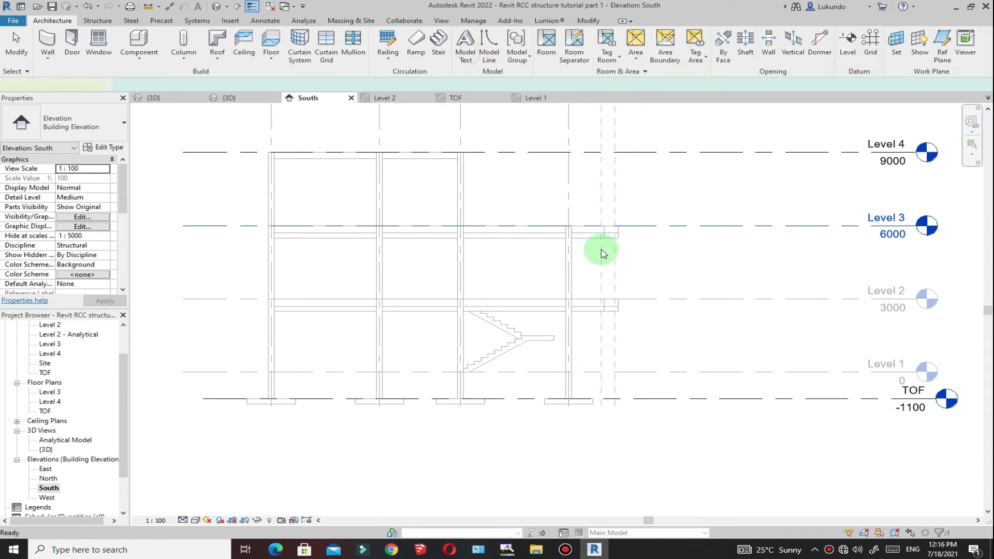
pyautogui.scroll(2, 461, 277)
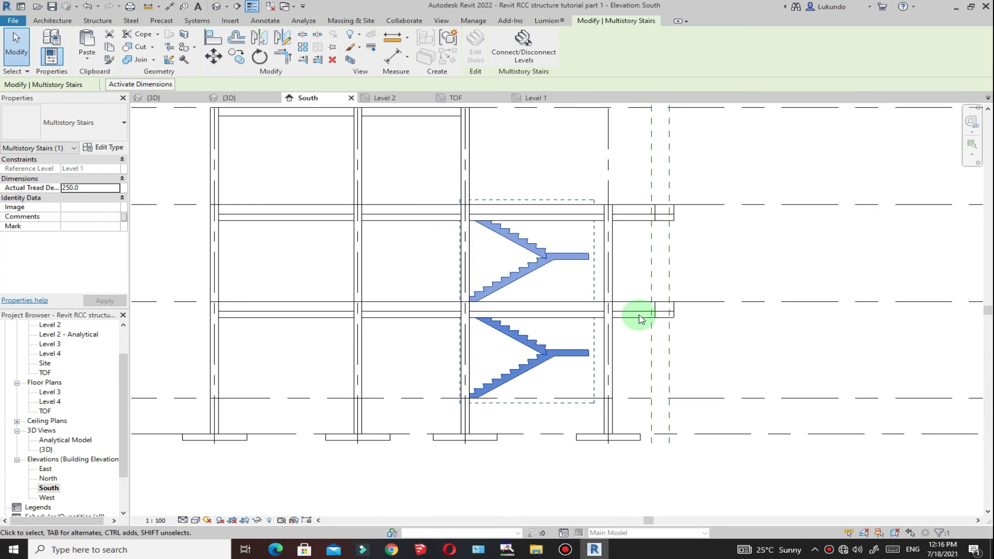
pyautogui.scroll(-2, 555, 285)
pyautogui.click(710, 255)
pyautogui.scroll(-2, 536, 296)
pyautogui.scroll(2, 536, 296)
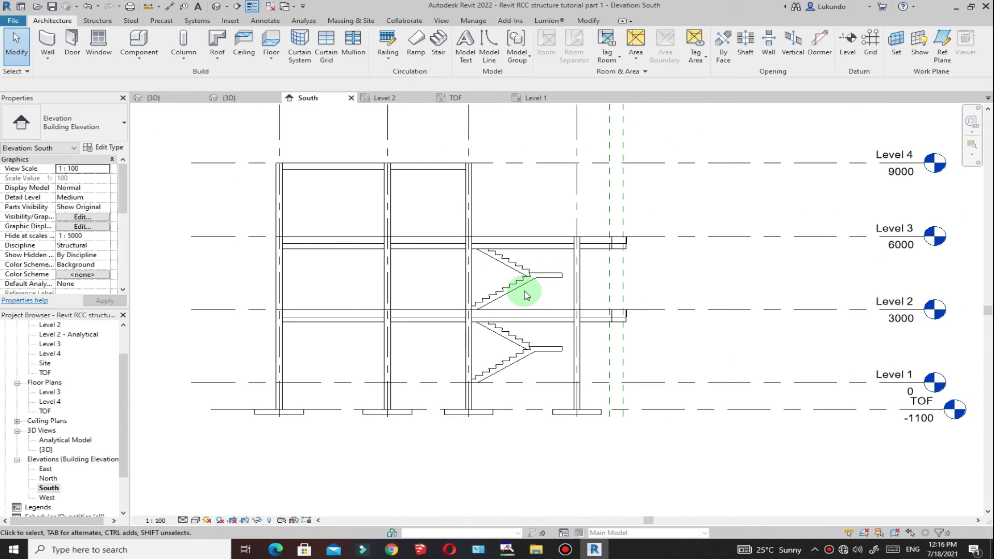
pyautogui.scroll(-2, 526, 288)
# Examine the multistory staircase in 3D and compare it with the stair openings in the reference model's floor slabs
pyautogui.click(153, 99)
pyautogui.keyDown('shift'); pyautogui.moveTo(662, 304); pyautogui.dragTo(604, 318, button='middle'); pyautogui.keyUp('shift')
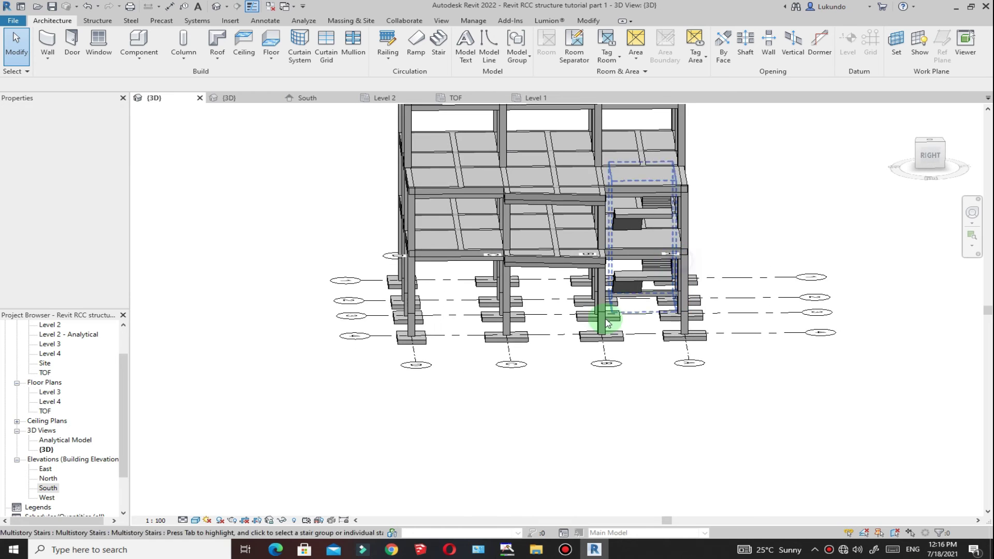
pyautogui.scroll(-3, 728, 233)
pyautogui.keyDown('shift'); pyautogui.moveTo(728, 233); pyautogui.dragTo(666, 228, button='middle'); pyautogui.keyUp('shift')
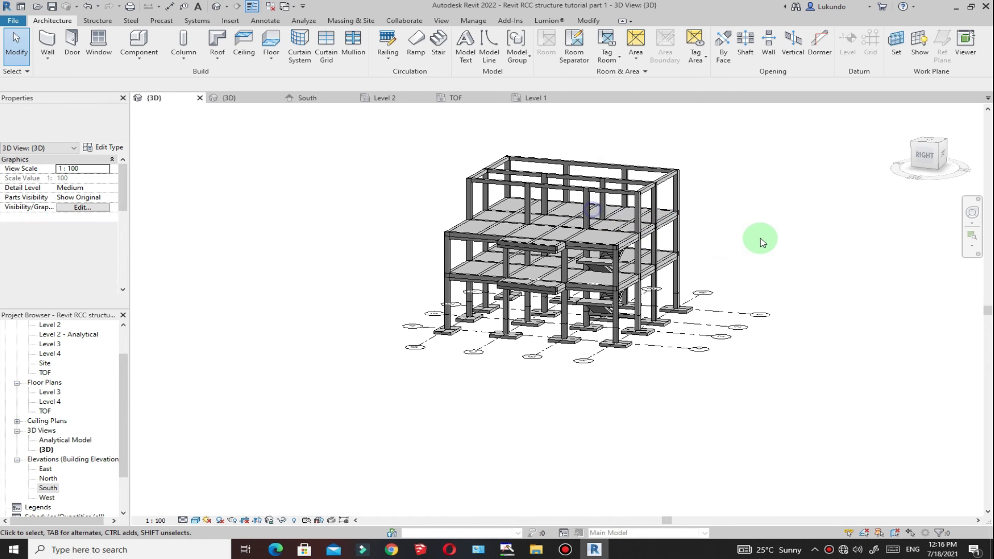
pyautogui.scroll(1, 719, 251)
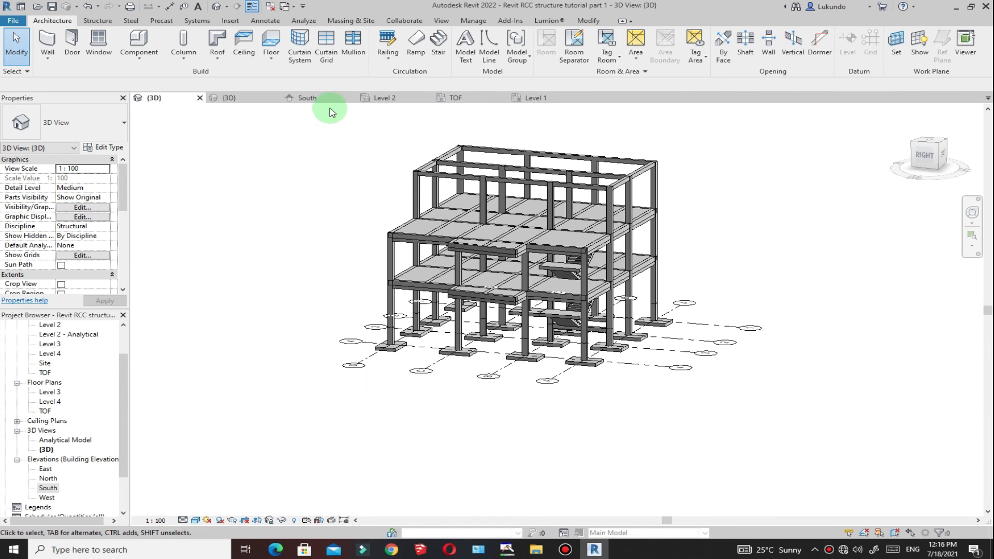
pyautogui.click(223, 98)
pyautogui.scroll(2, 601, 282)
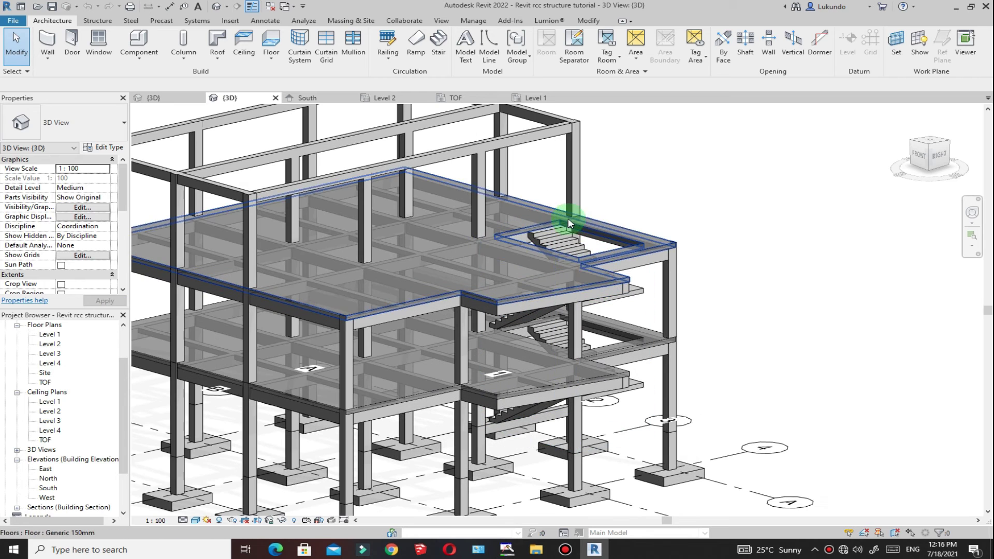
pyautogui.scroll(-3, 614, 262)
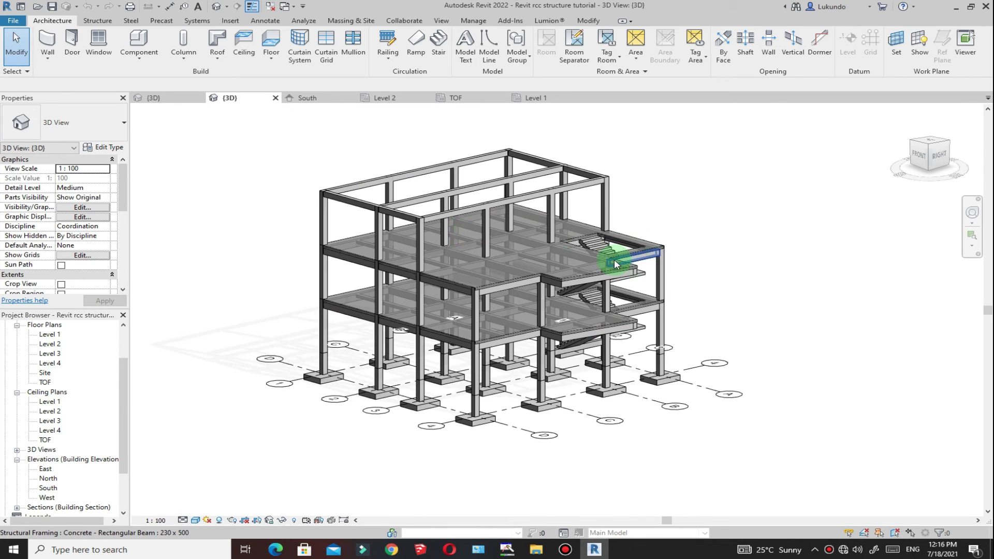
pyautogui.click(155, 98)
pyautogui.keyDown('shift'); pyautogui.moveTo(804, 242); pyautogui.dragTo(759, 251, button='middle'); pyautogui.keyUp('shift')
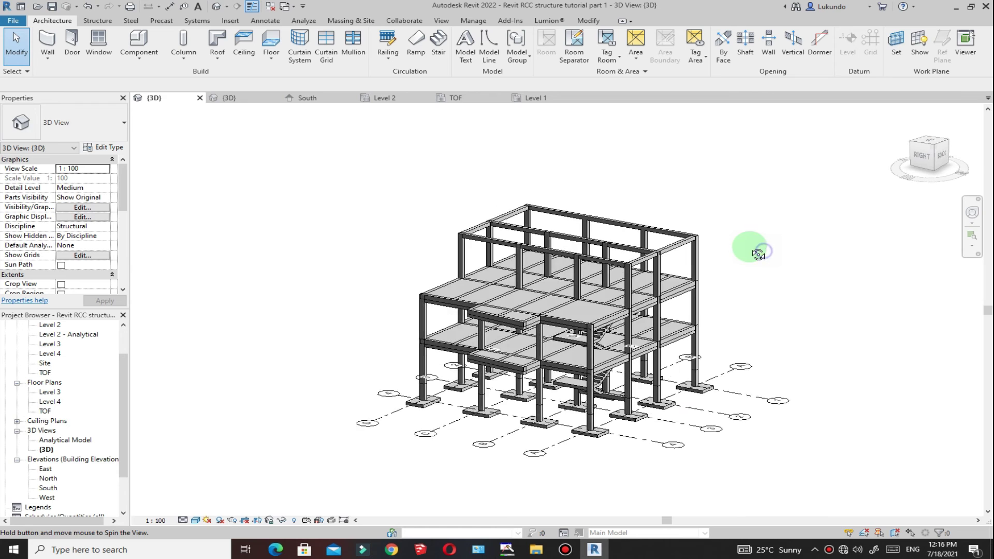
pyautogui.scroll(5, 600, 389)
pyautogui.scroll(-5, 599, 389)
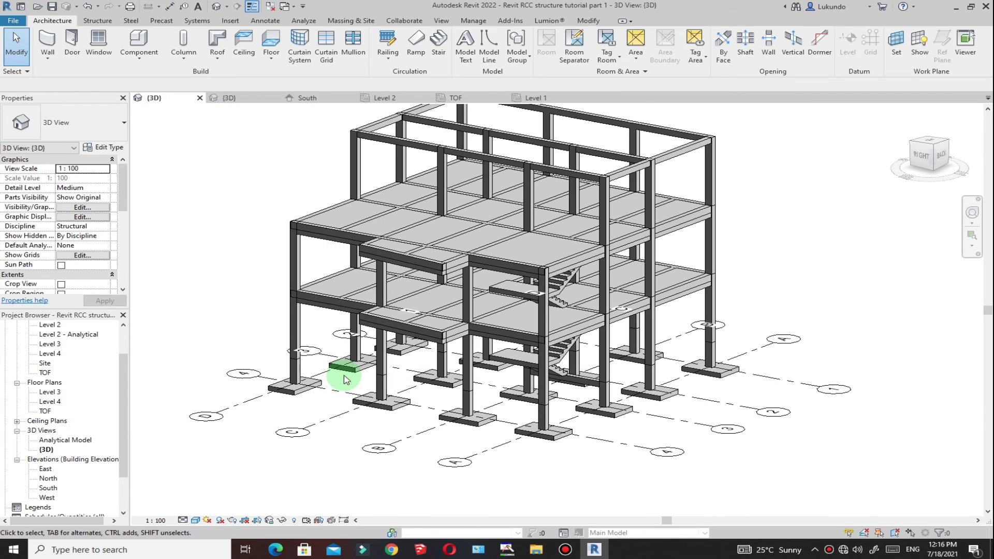
# Inspect the staircase bay between grids 3 and 4 in the Level 1 structural plan
pyautogui.click(541, 101)
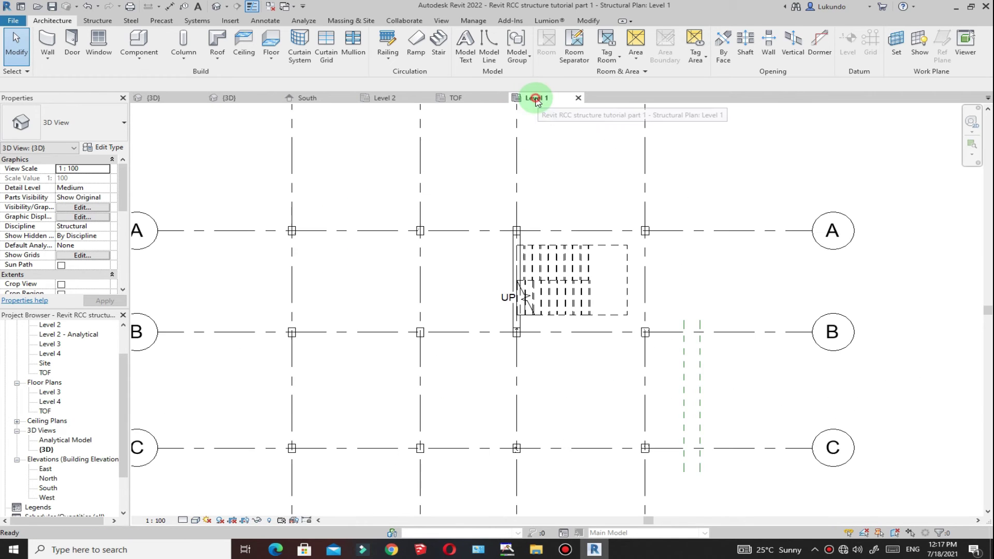
pyautogui.scroll(-2, 562, 285)
pyautogui.scroll(3, 570, 289)
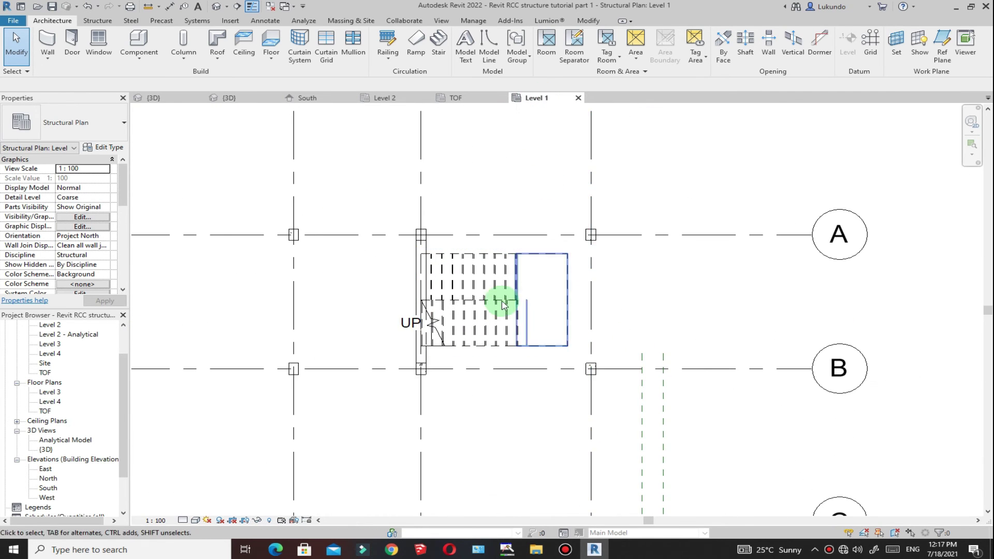
pyautogui.scroll(-2, 518, 297)
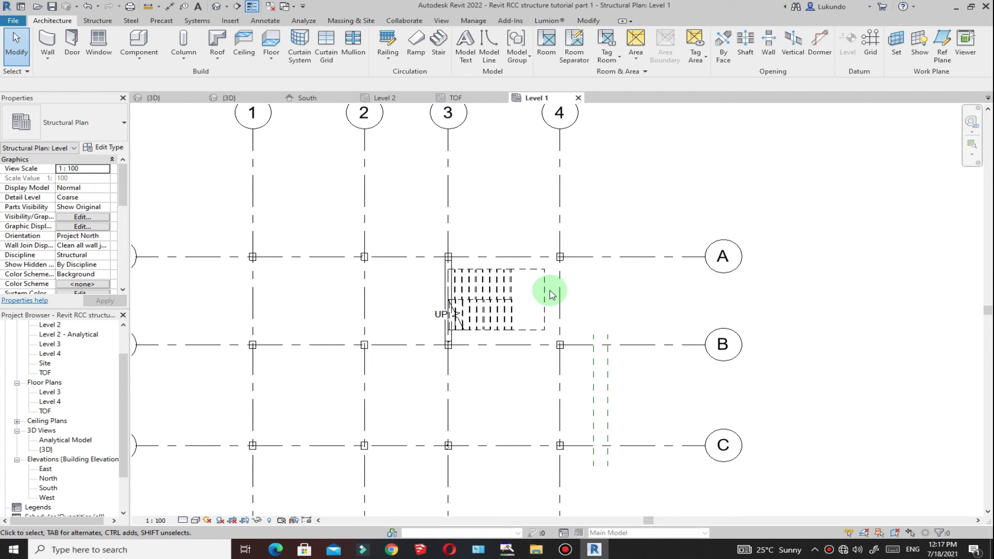
pyautogui.scroll(-3, 551, 295)
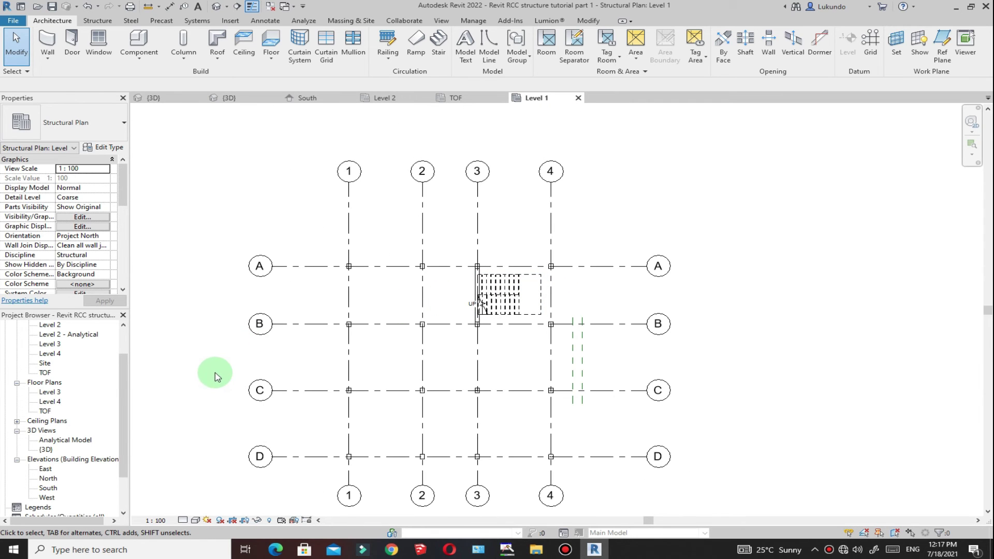
# Open the Level 2 structural plan and set its detail level to Fine and its visual style to Shaded
pyautogui.doubleClick(57, 327)
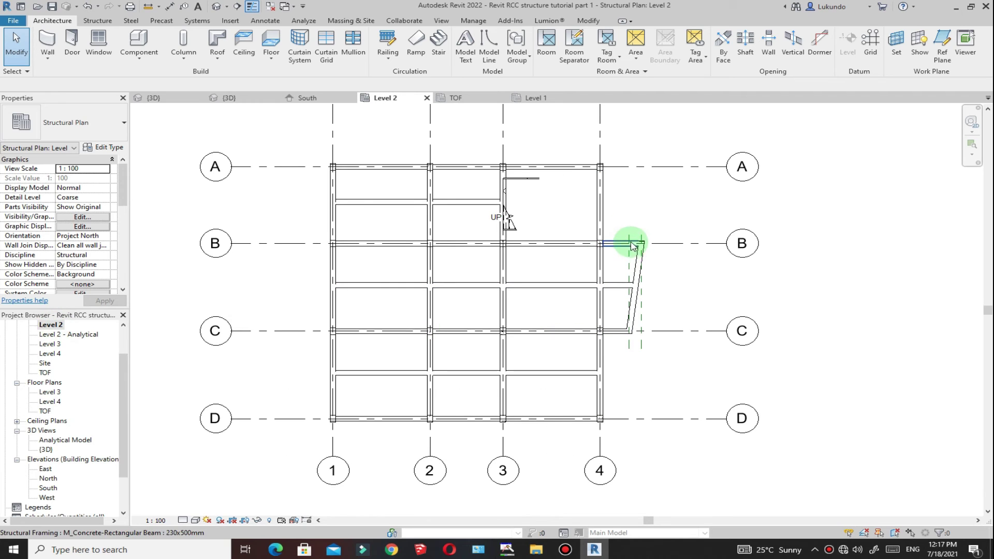
pyautogui.click(184, 520)
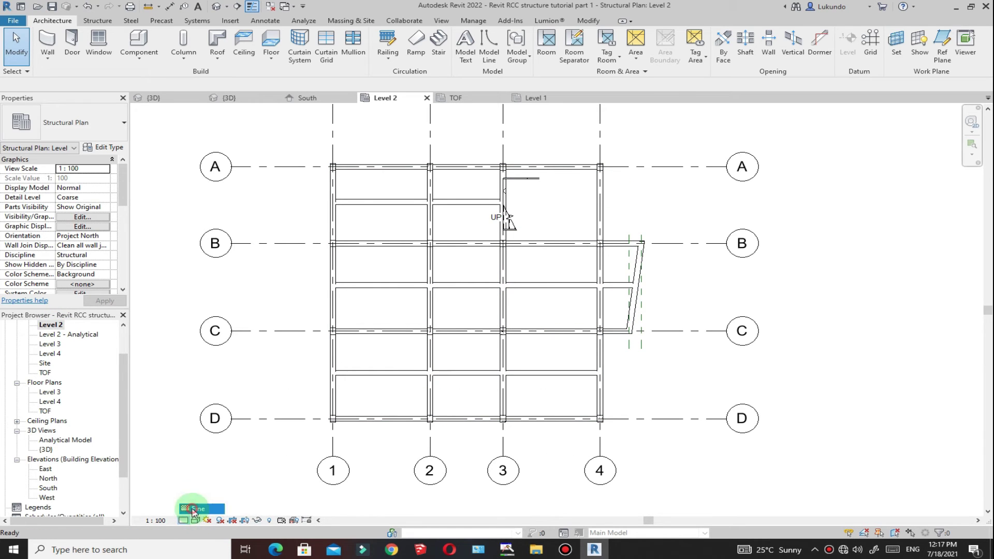
pyautogui.click(196, 521)
pyautogui.click(225, 487)
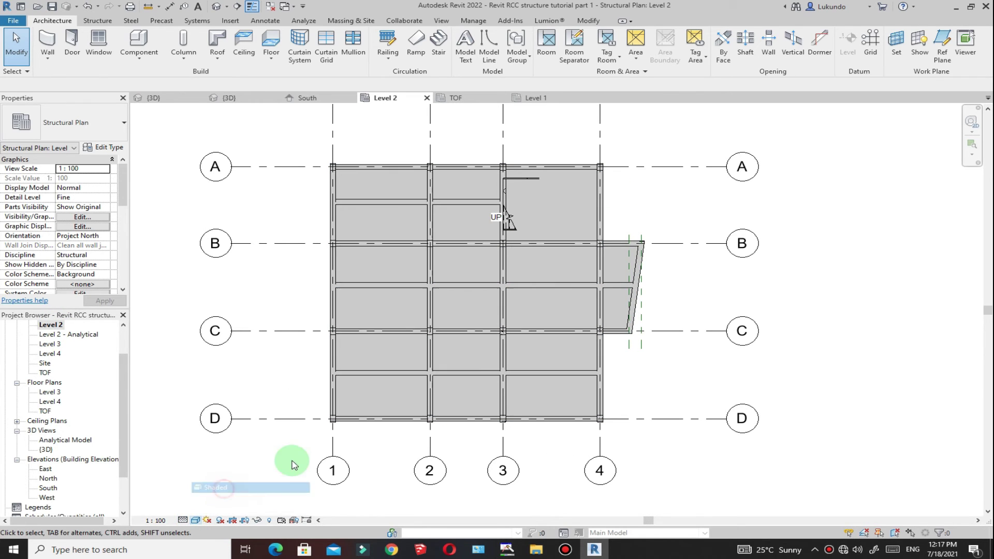
pyautogui.scroll(-1, 428, 373)
pyautogui.scroll(3, 501, 235)
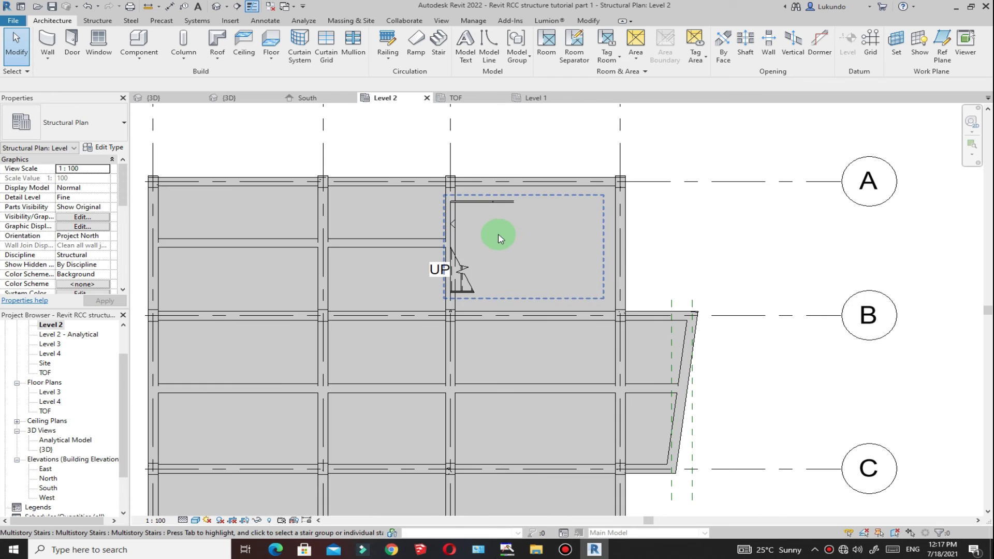
pyautogui.scroll(-1, 393, 363)
pyautogui.scroll(1, 474, 278)
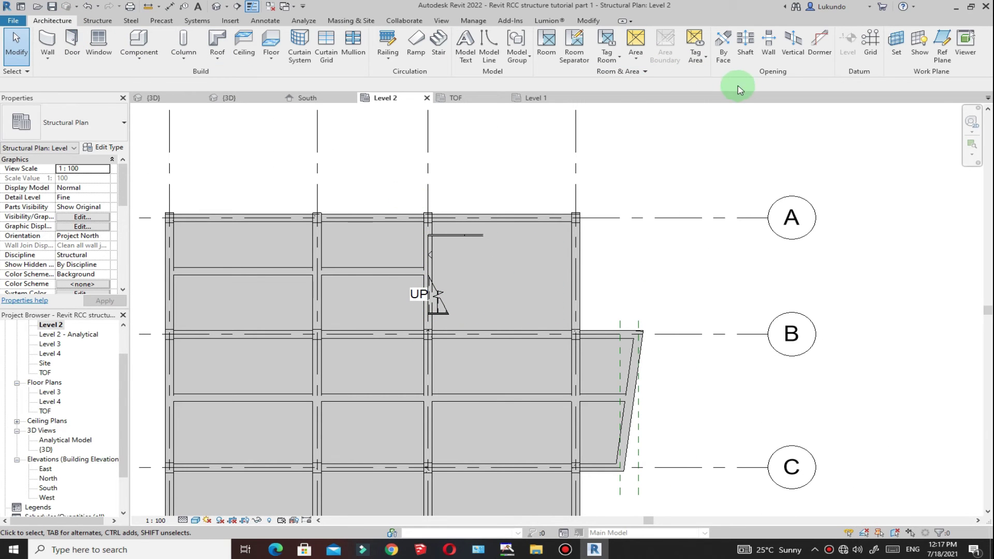
# Start a shaft opening sketch with a rectangular boundary and set the Level 2 plan's visual style to Wireframe
pyautogui.click(746, 43)
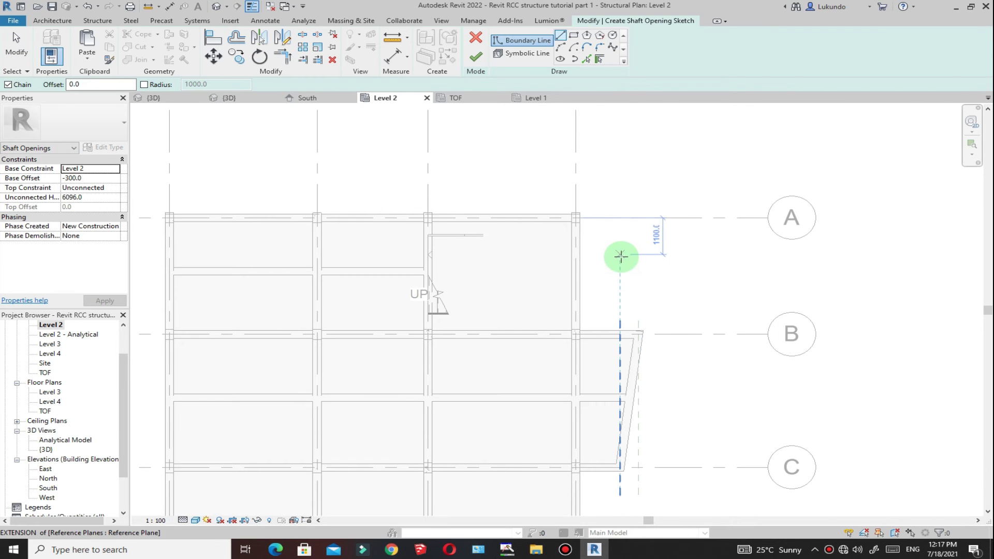
pyautogui.click(573, 36)
pyautogui.scroll(5, 432, 233)
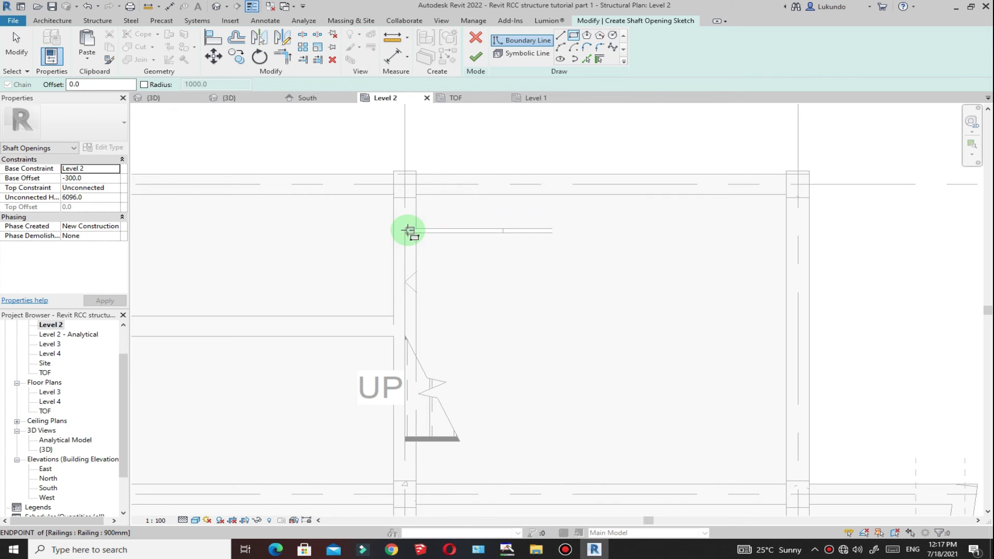
pyautogui.click(196, 521)
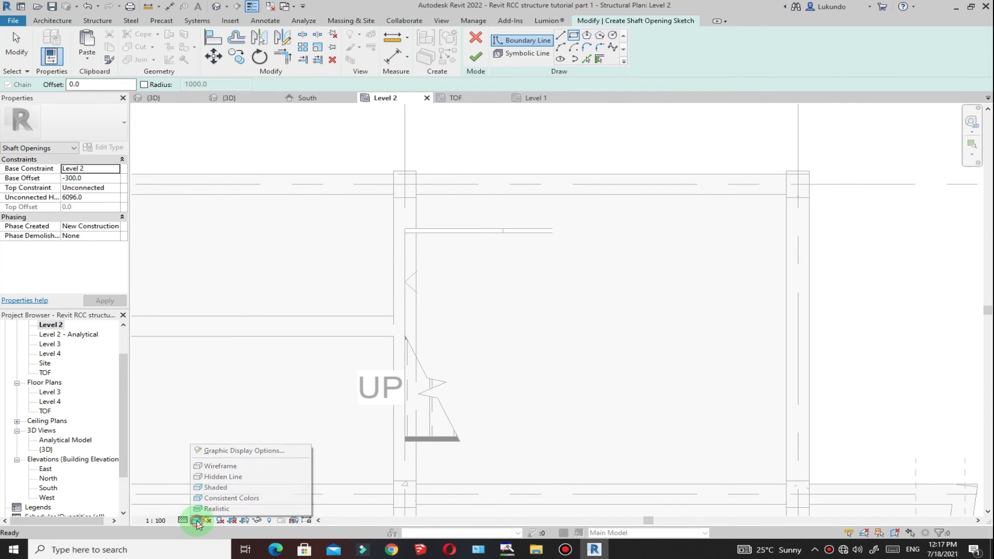
pyautogui.click(209, 465)
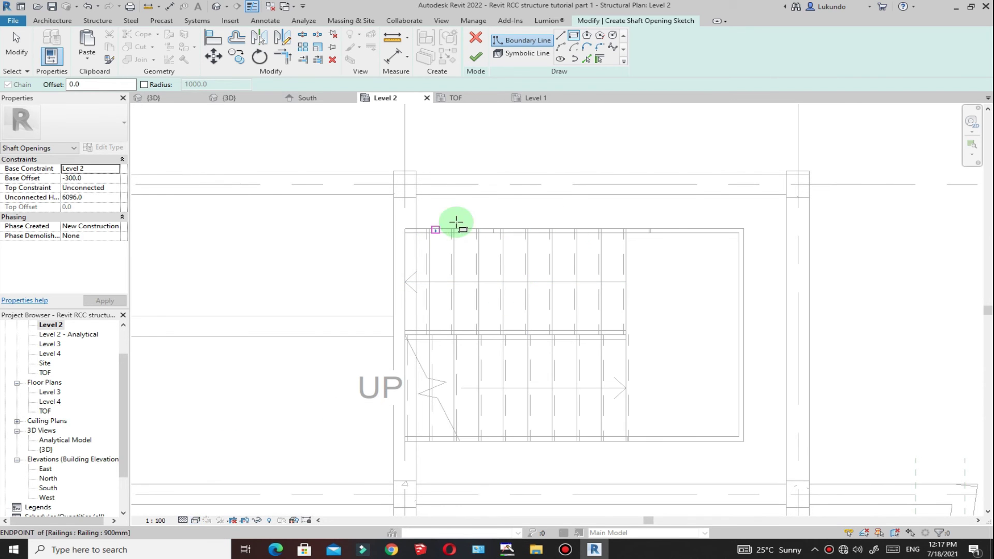
pyautogui.scroll(-2, 384, 326)
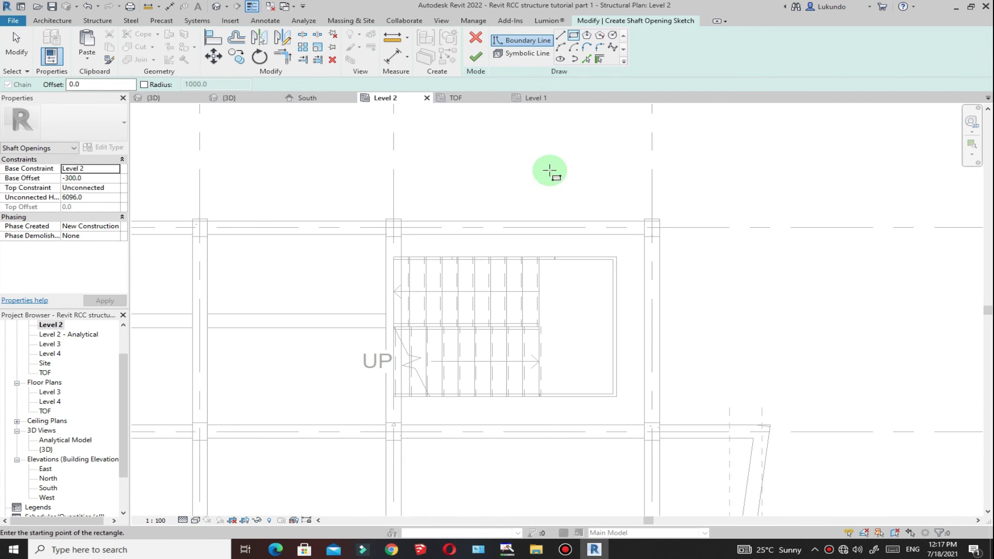
# Draw the shaft's rectangular boundary about 3335 mm long around the stair, from the grid 3 beam's inner face to the landing edge, and finish it
pyautogui.scroll(4, 413, 258)
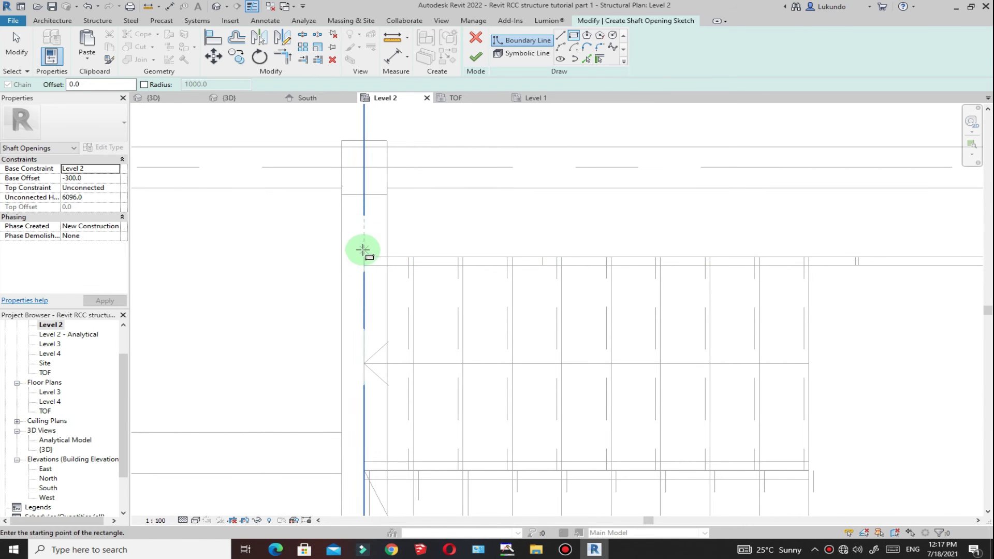
pyautogui.click(387, 256)
pyautogui.scroll(-3, 409, 253)
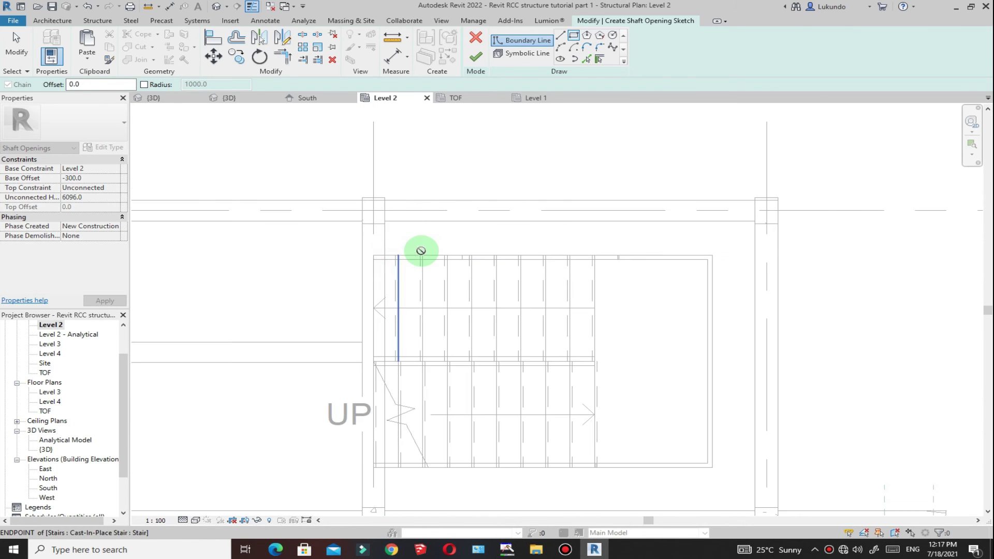
pyautogui.scroll(4, 595, 378)
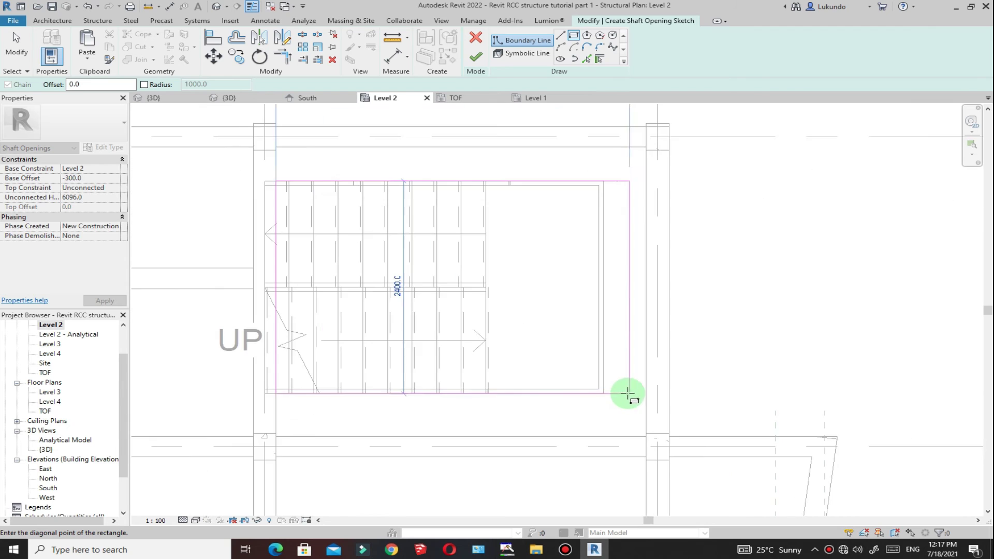
pyautogui.click(600, 393)
pyautogui.scroll(-3, 574, 357)
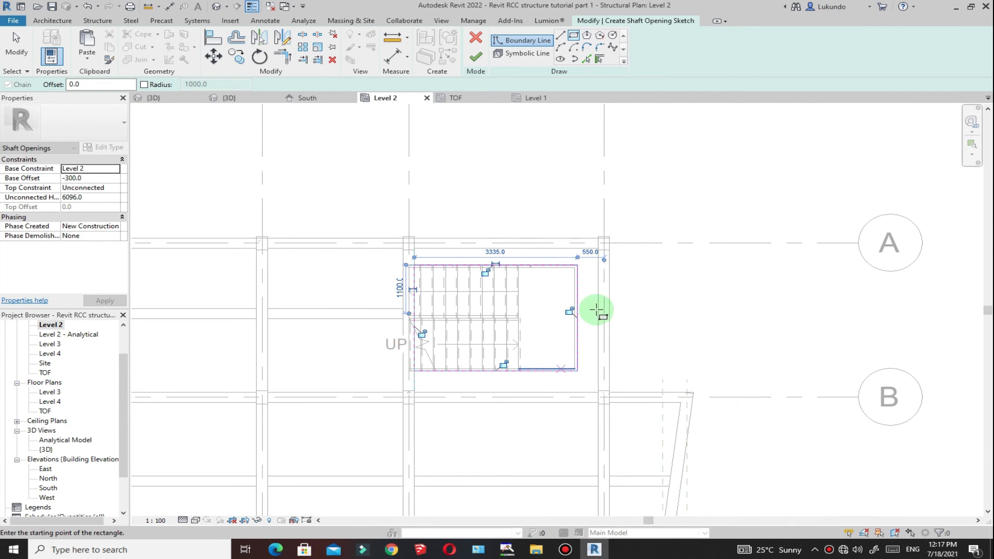
pyautogui.click(476, 58)
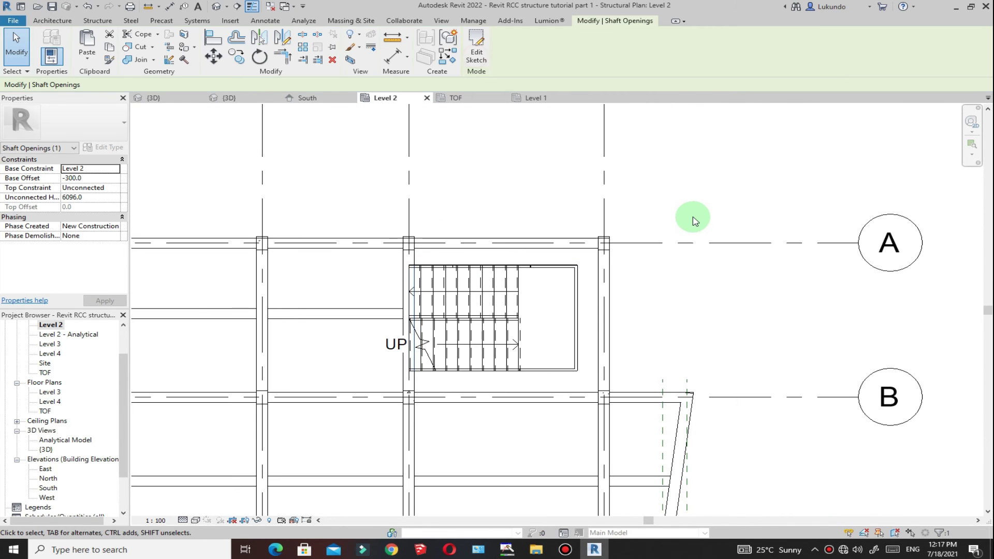
# Open the RCC structure model's 3D view and review the shaft opening's vertical extent and its top constraint options
pyautogui.click(154, 99)
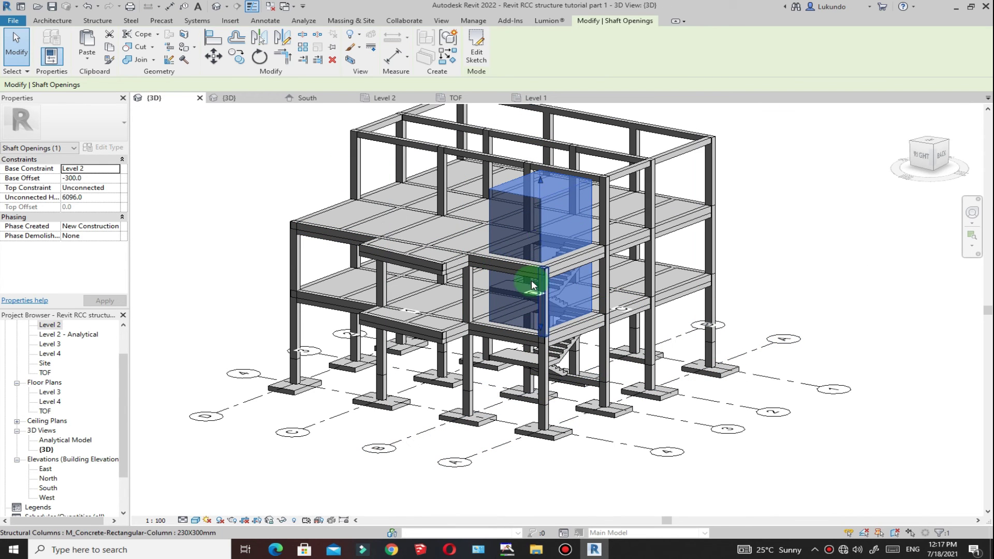
pyautogui.scroll(-1, 532, 281)
pyautogui.scroll(3, 522, 333)
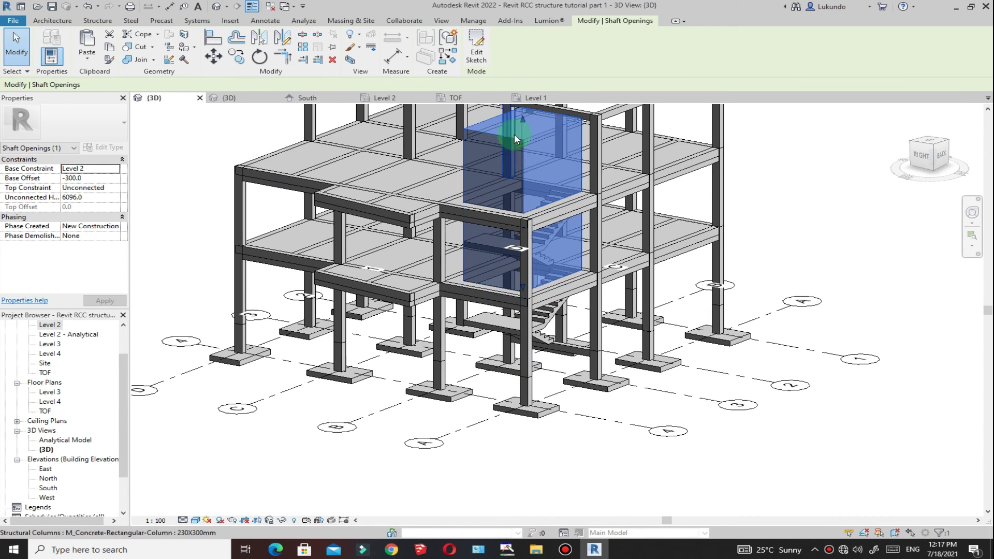
pyautogui.scroll(-2, 572, 342)
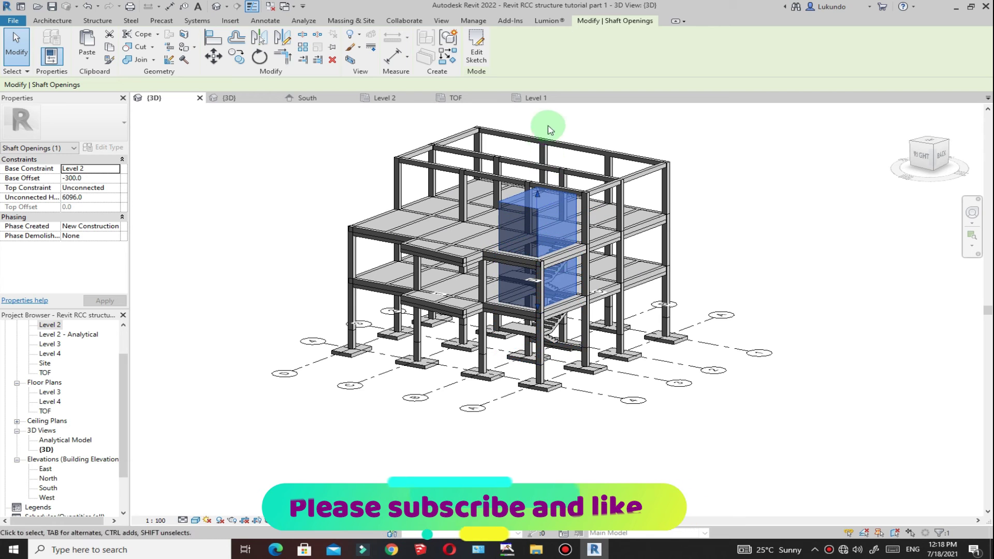
pyautogui.click(115, 189)
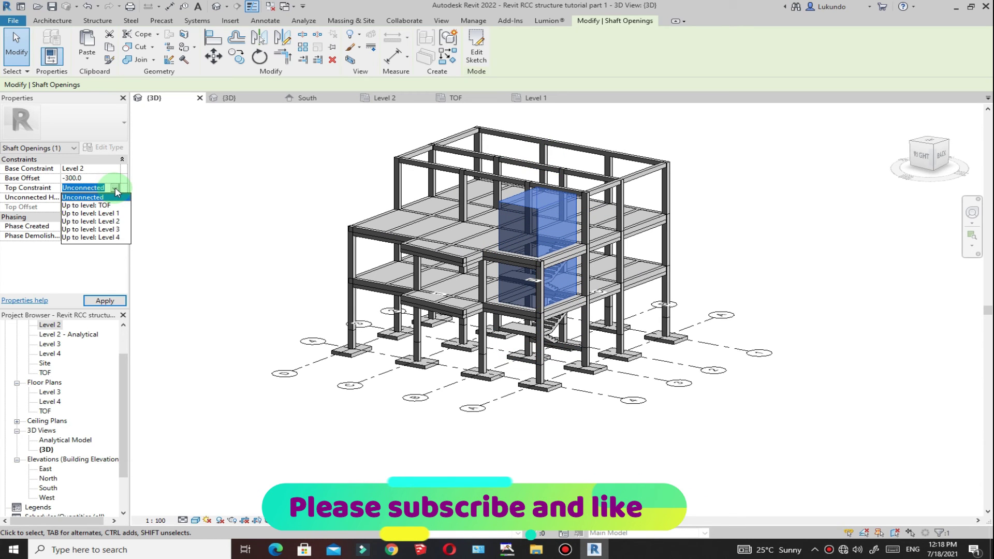
pyautogui.click(706, 224)
# Stretch the shaft opening in 3D, lowering its top to a height of about 4090 mm and its base to an offset of about -2424 mm
pyautogui.moveTo(536, 193); pyautogui.dragTo(544, 244)
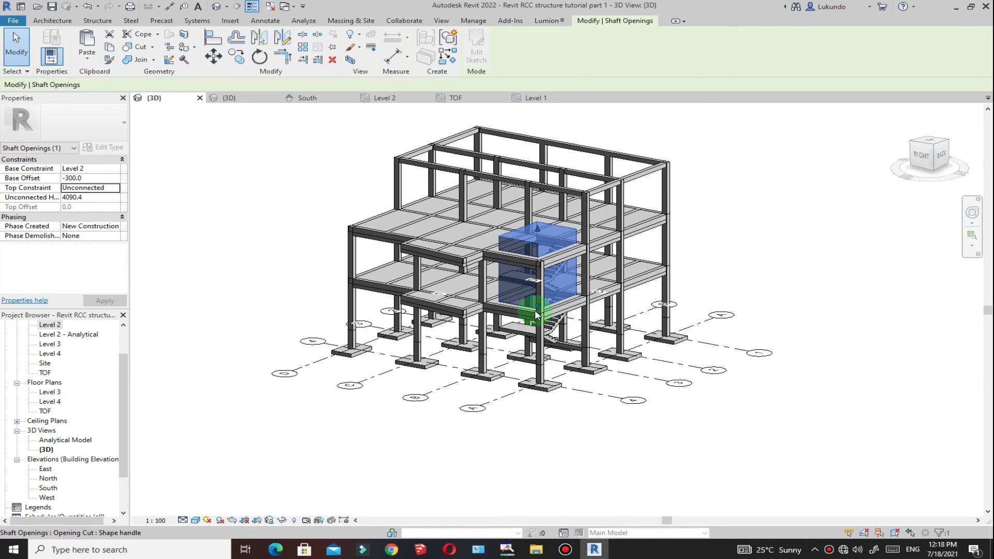
pyautogui.moveTo(536, 310); pyautogui.dragTo(543, 346)
pyautogui.click(33, 188)
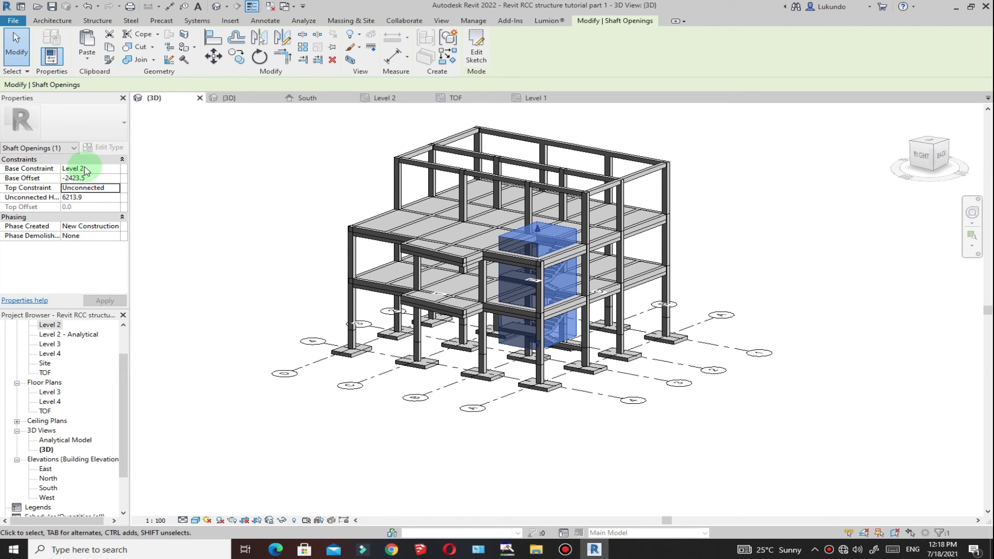
# Keep the shaft opening's base constraint at Level 2 and set its base offset to -500 mm
pyautogui.click(113, 172)
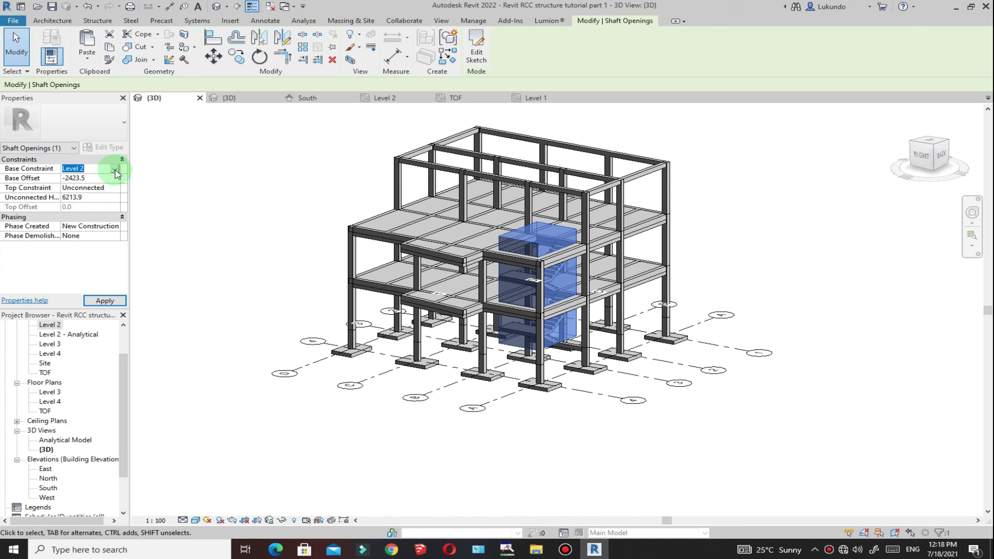
pyautogui.click(115, 170)
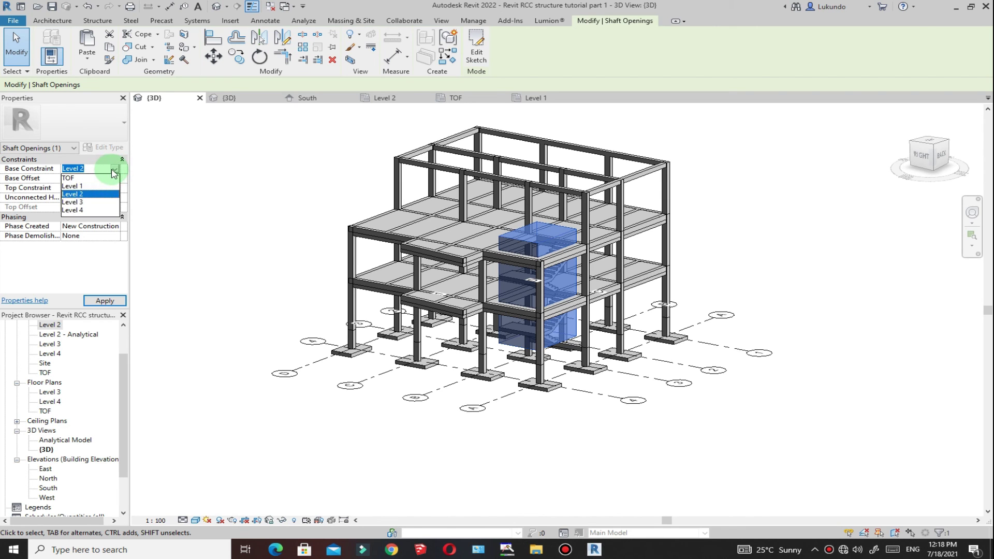
pyautogui.click(115, 171)
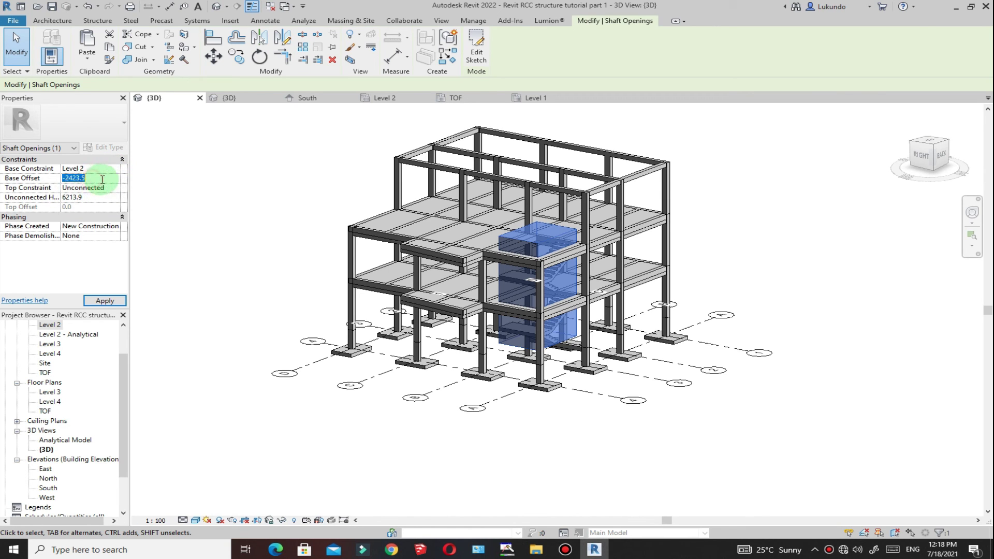
pyautogui.write('-')
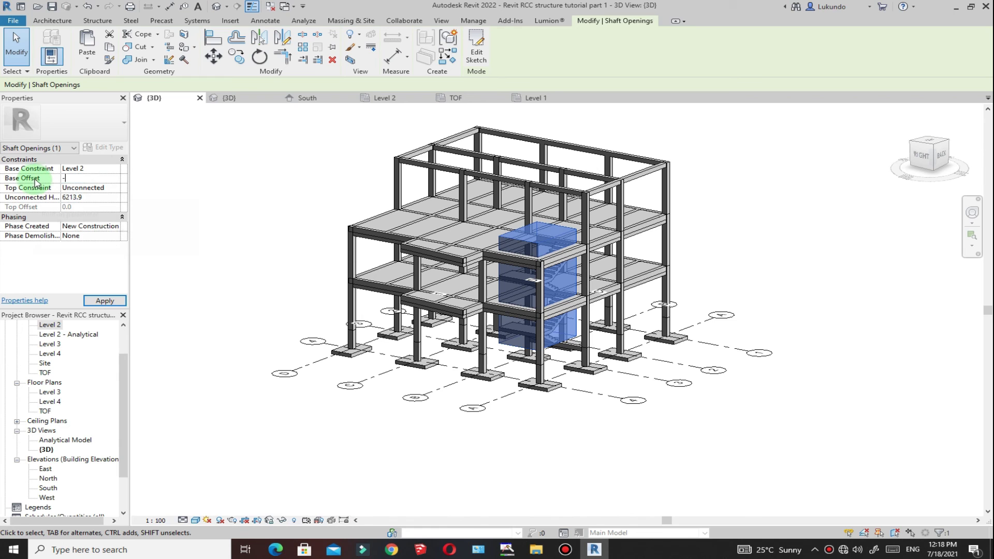
pyautogui.write('500')
pyautogui.click(543, 337)
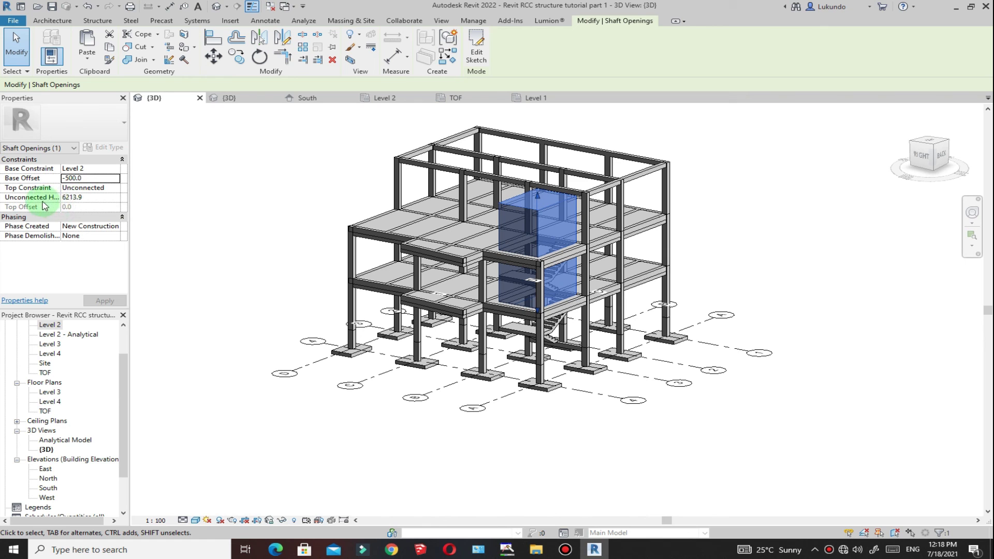
# Constrain the top of the shaft opening up to Level 3 and deselect it
pyautogui.click(114, 190)
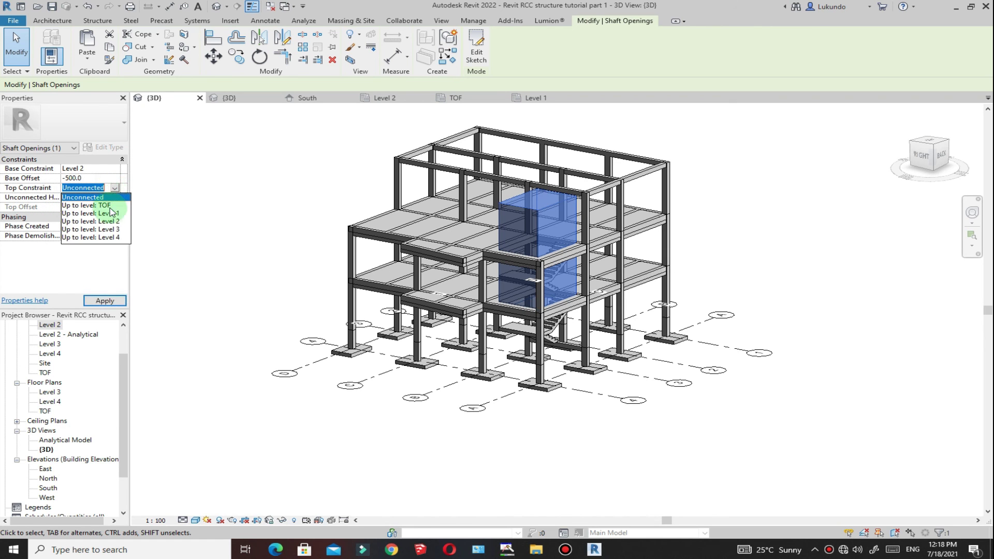
pyautogui.click(109, 229)
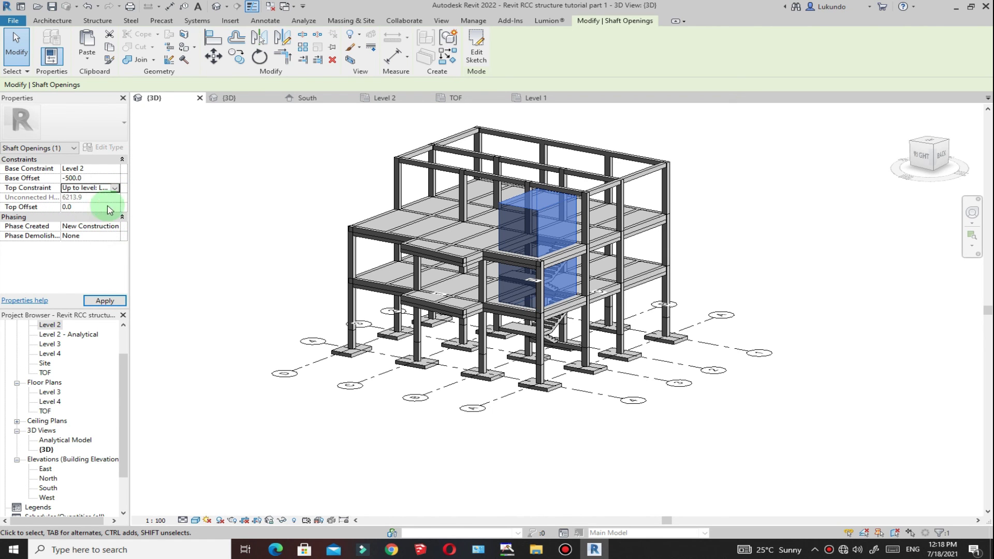
pyautogui.moveTo(577, 227)
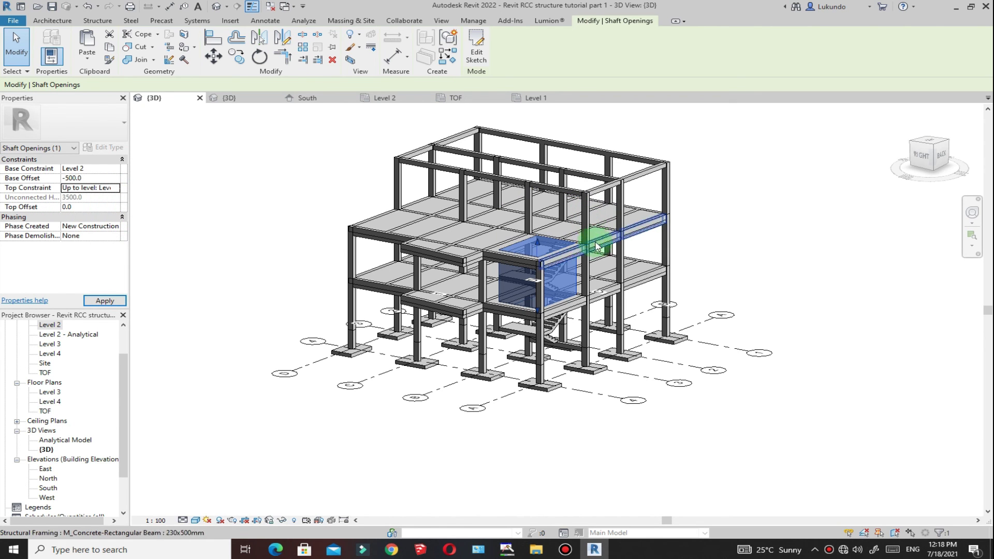
pyautogui.click(799, 257)
# Examine the slab openings around the staircase in 3D from several sides and compare them with the reference project's 3D view
pyautogui.scroll(4, 544, 280)
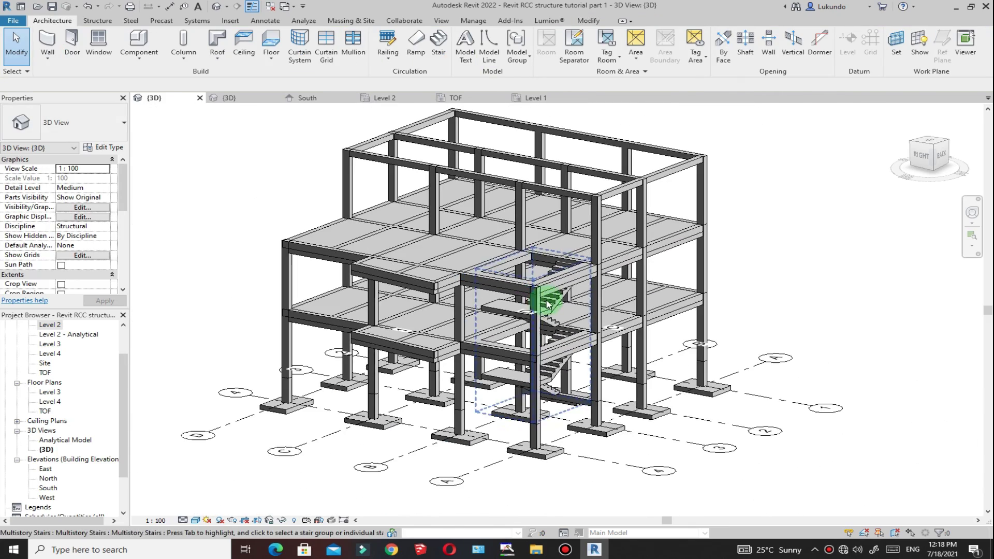
pyautogui.keyDown('shift'); pyautogui.moveTo(814, 237); pyautogui.dragTo(706, 262, button='middle'); pyautogui.keyUp('shift')
pyautogui.keyDown('shift'); pyautogui.moveTo(370, 257); pyautogui.dragTo(471, 216, button='middle'); pyautogui.keyUp('shift')
pyautogui.scroll(2, 616, 335)
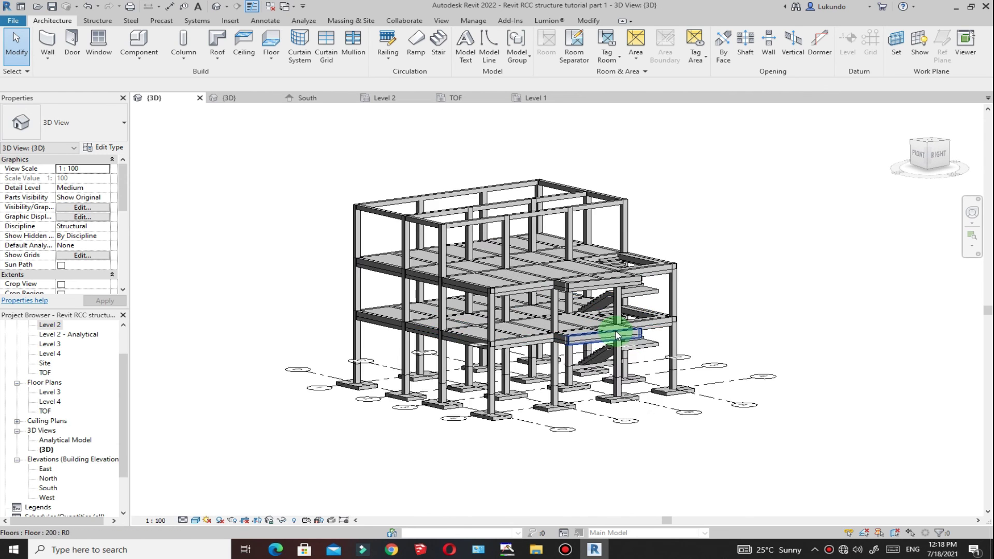
pyautogui.click(231, 97)
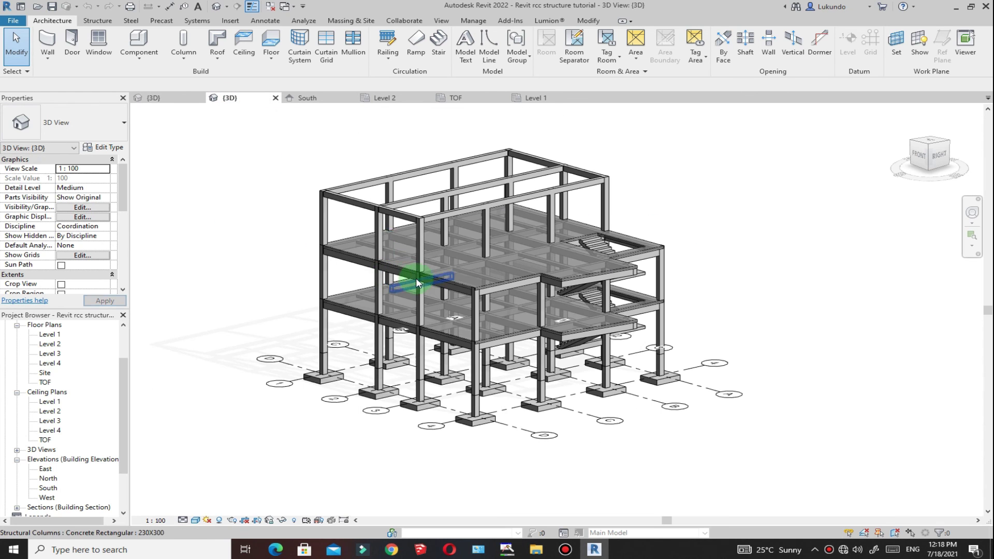
pyautogui.click(155, 99)
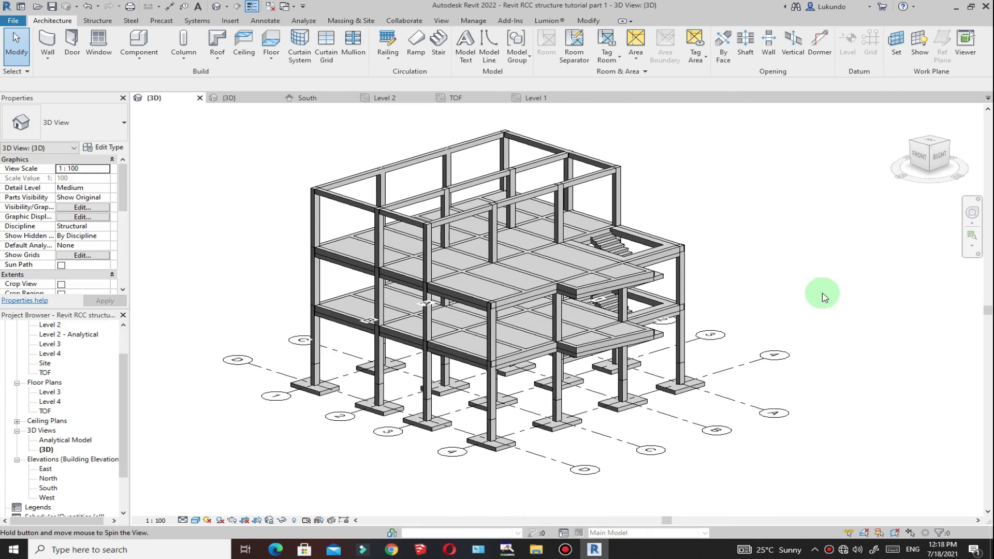
pyautogui.scroll(4, 648, 282)
pyautogui.scroll(-3, 716, 314)
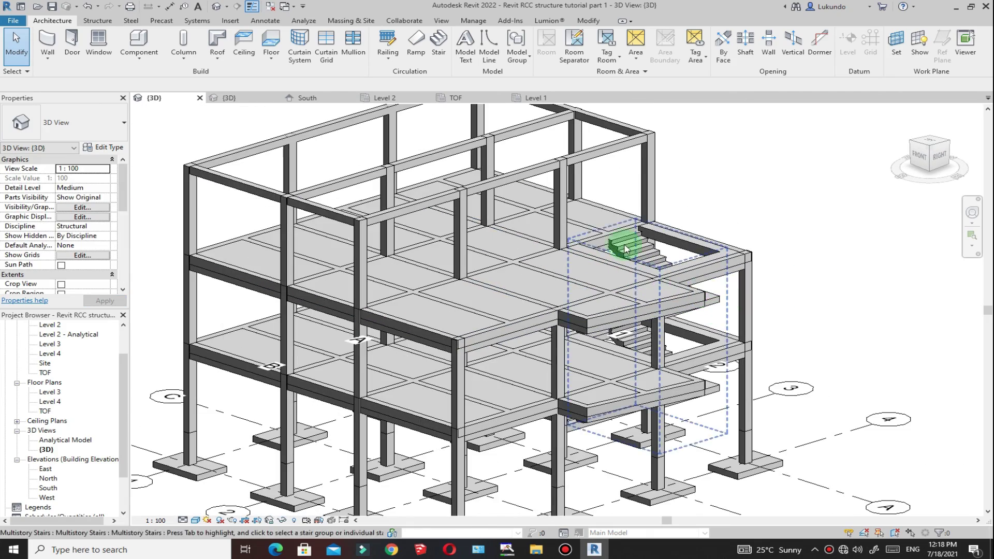
pyautogui.scroll(5, 582, 246)
pyautogui.scroll(-3, 491, 353)
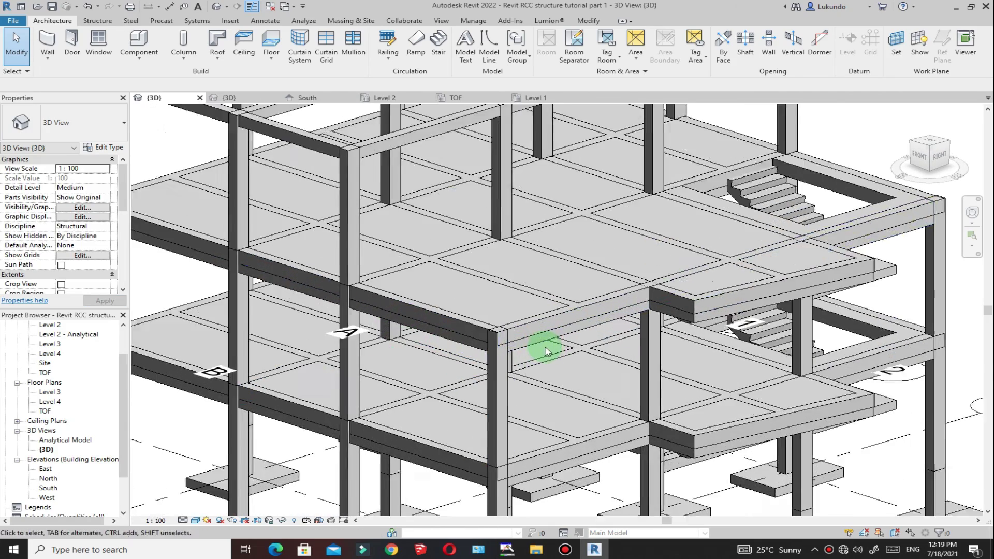
pyautogui.scroll(2, 439, 307)
pyautogui.scroll(-3, 421, 310)
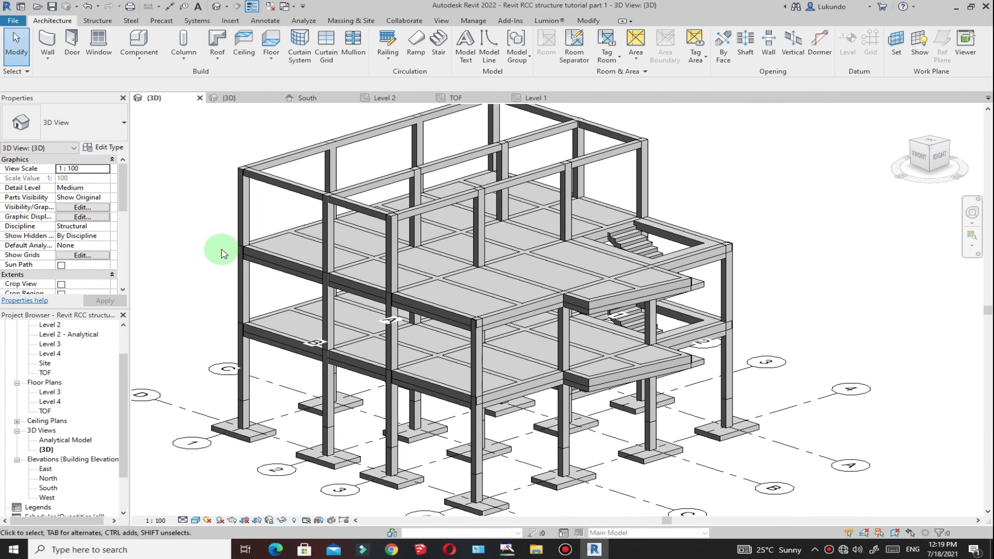
# Override the Level 3 floor's graphics by element in the 3D view with a surface transparency of 26
pyautogui.press('Tab')
pyautogui.click(258, 242)
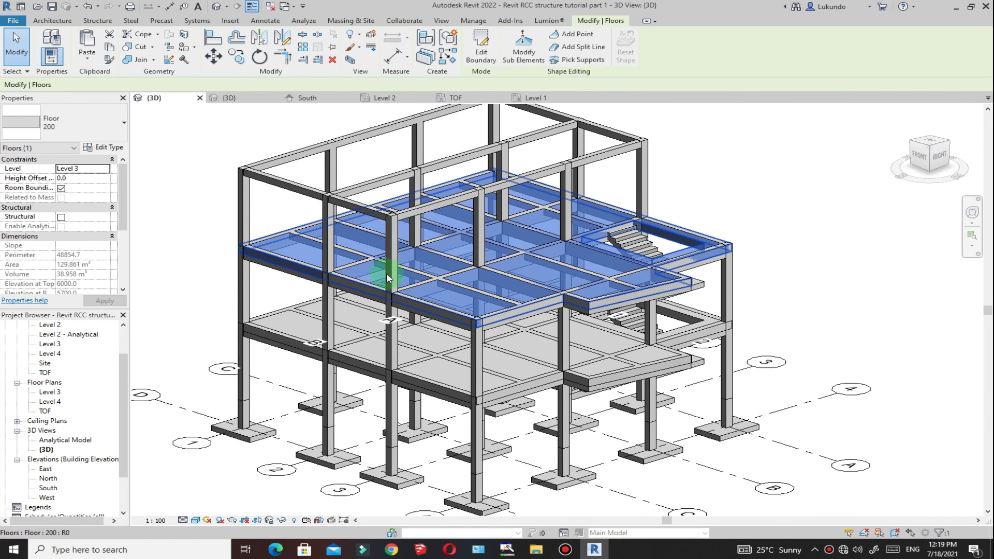
pyautogui.rightClick(695, 173)
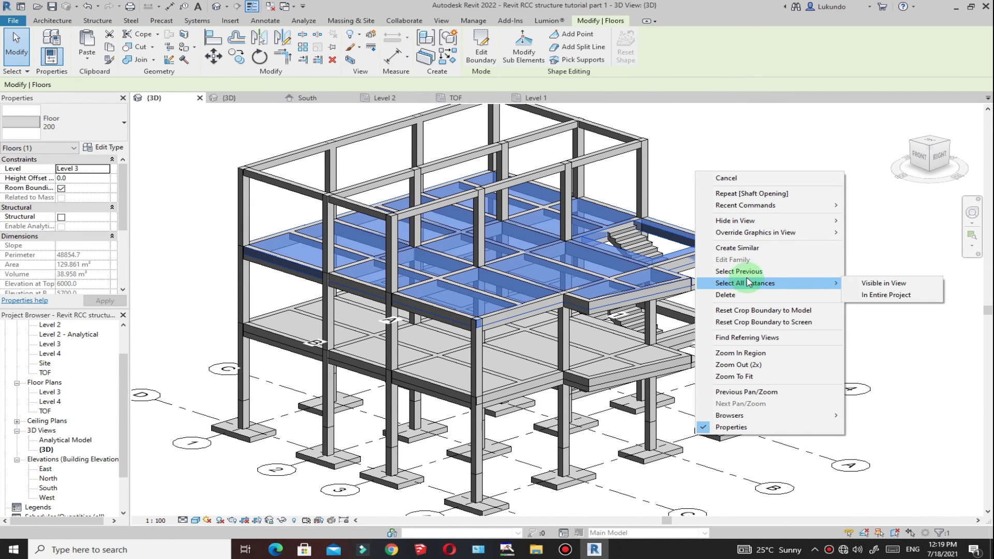
pyautogui.moveTo(784, 233)
pyautogui.click(877, 232)
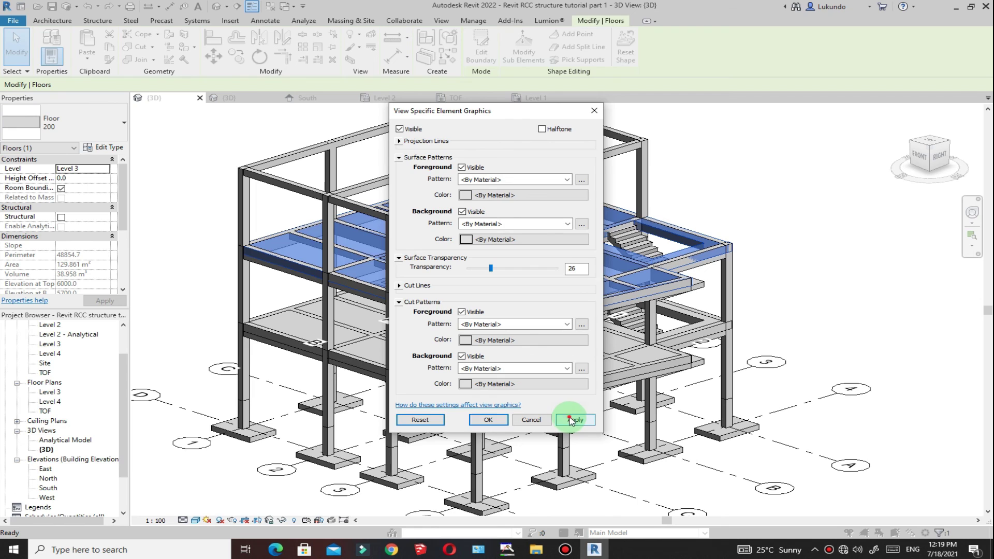
pyautogui.click(572, 420)
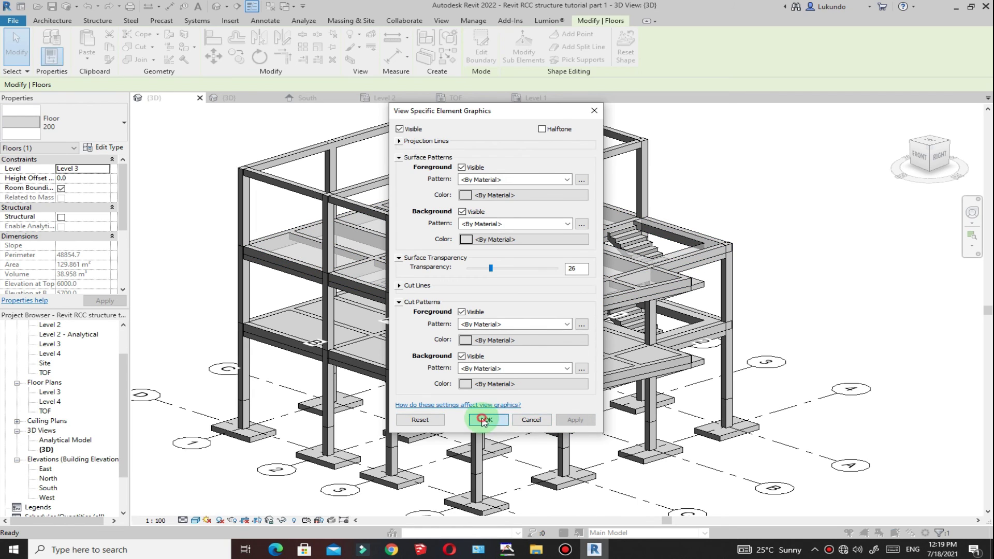
pyautogui.click(483, 420)
pyautogui.click(735, 315)
# Examine the structure, its transparent Level 3 slab and the staircase from several sides, comparing them with the reference project's 3D view
pyautogui.scroll(-2, 760, 268)
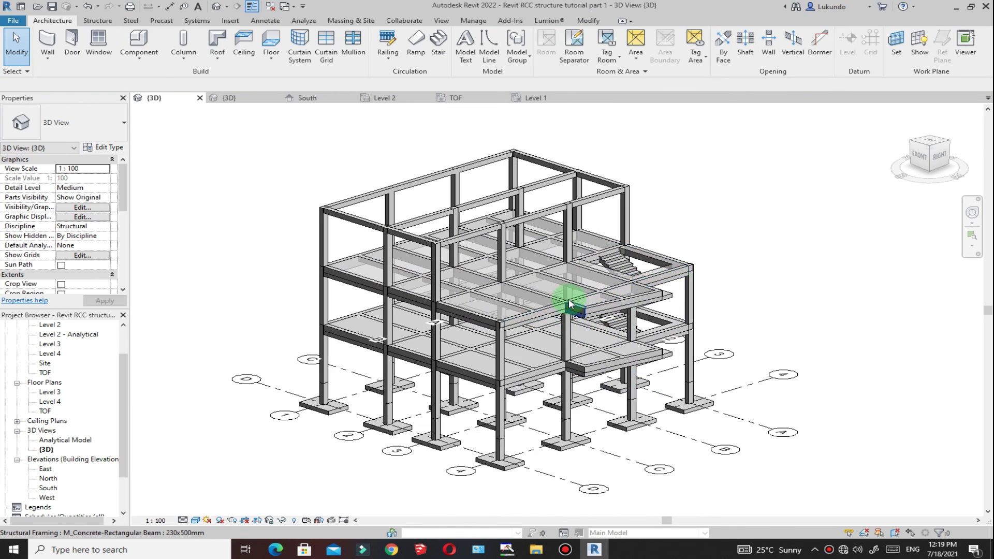
pyautogui.scroll(3, 569, 304)
pyautogui.scroll(-2, 572, 344)
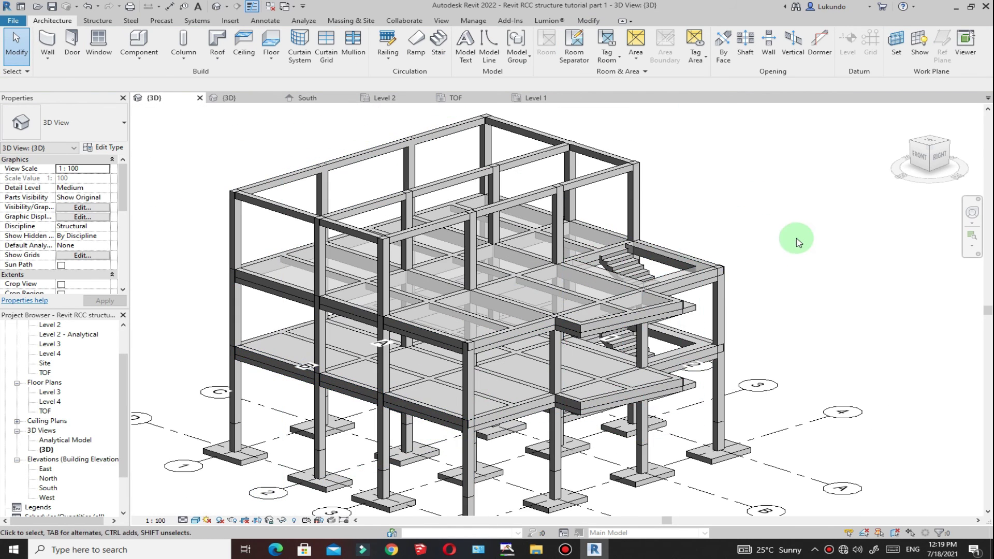
pyautogui.scroll(-1, 762, 243)
pyautogui.keyDown('shift'); pyautogui.moveTo(726, 244); pyautogui.dragTo(798, 243, button='middle'); pyautogui.keyUp('shift')
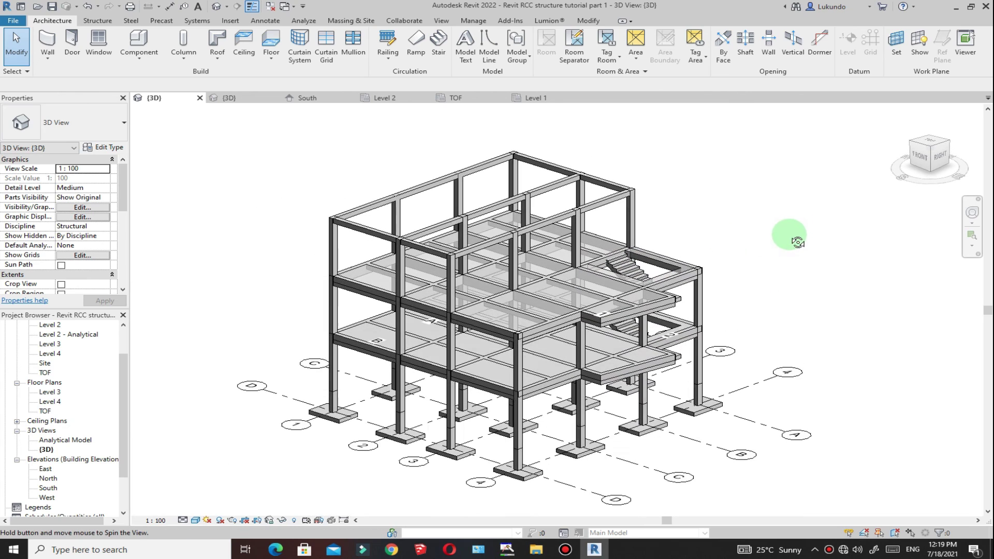
pyautogui.click(231, 98)
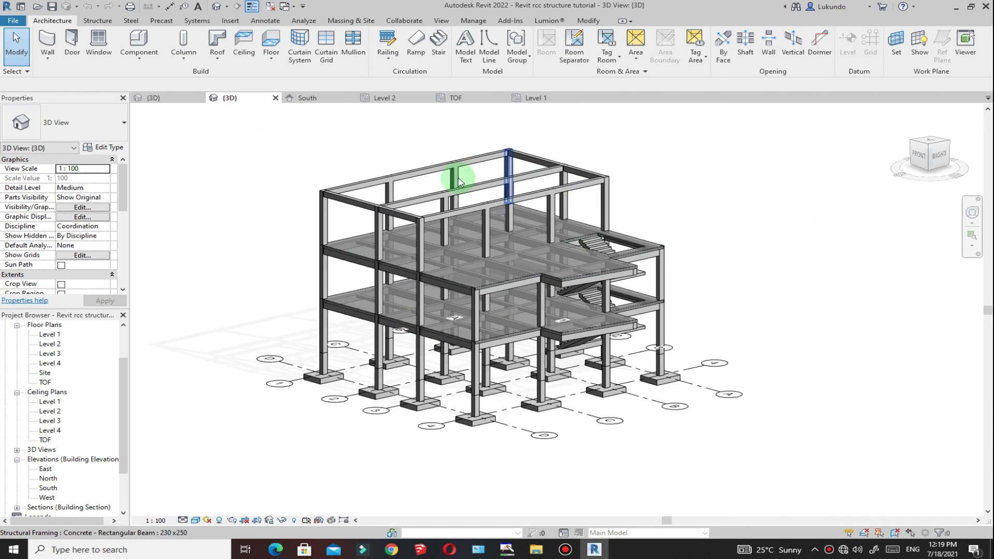
pyautogui.click(153, 99)
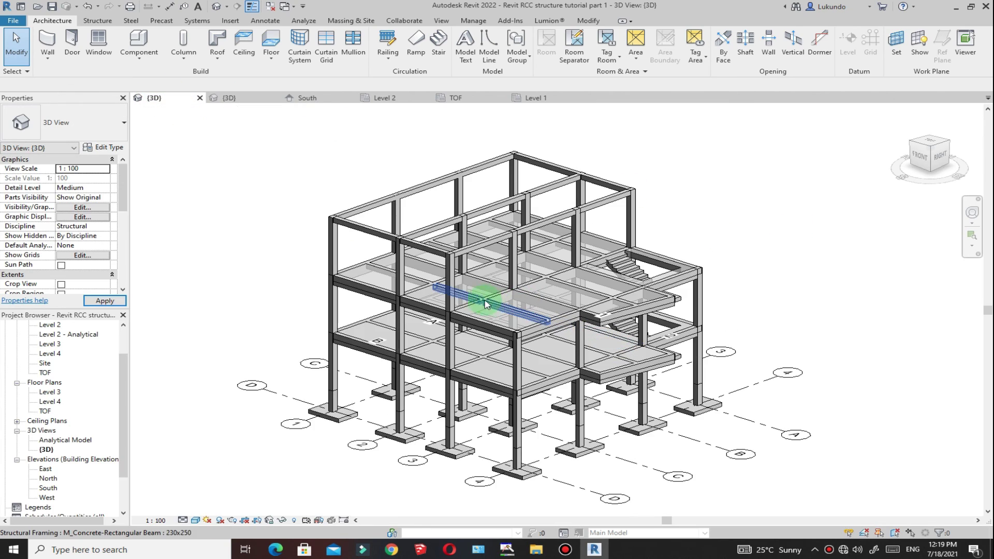
pyautogui.keyDown('shift'); pyautogui.moveTo(710, 221); pyautogui.dragTo(910, 192, button='middle'); pyautogui.keyUp('shift')
pyautogui.scroll(5, 676, 288)
pyautogui.scroll(-2, 738, 264)
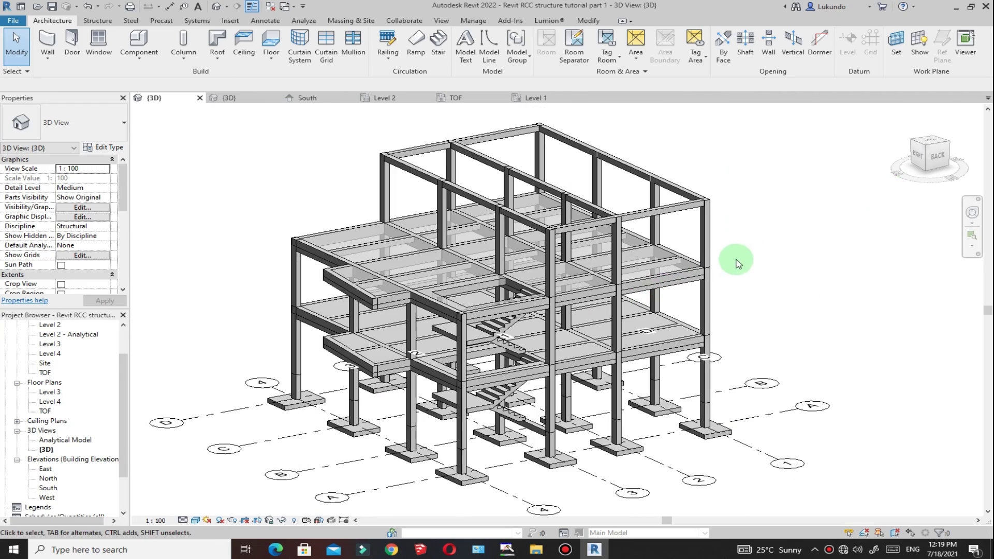
pyautogui.scroll(-3, 754, 270)
pyautogui.keyDown('shift'); pyautogui.moveTo(706, 253); pyautogui.dragTo(709, 253, button='middle'); pyautogui.keyUp('shift')
pyautogui.scroll(3, 599, 313)
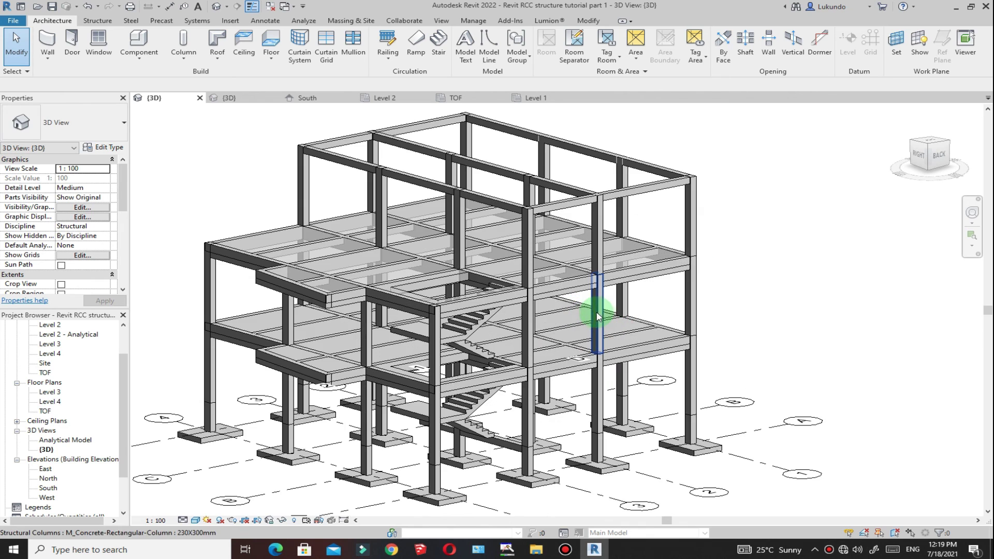
pyautogui.scroll(-2, 712, 233)
pyautogui.keyDown('shift'); pyautogui.moveTo(757, 213); pyautogui.dragTo(759, 230, button='middle'); pyautogui.keyUp('shift')
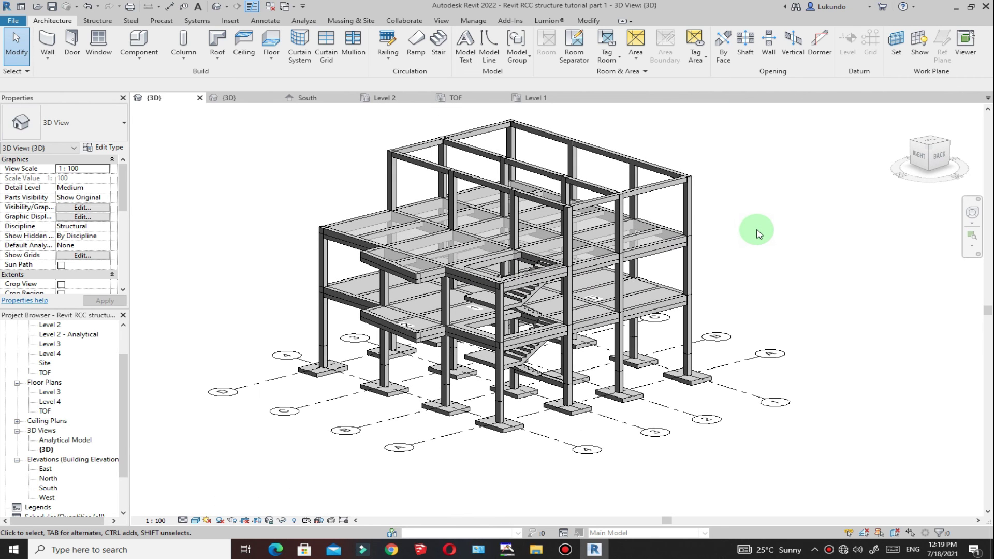